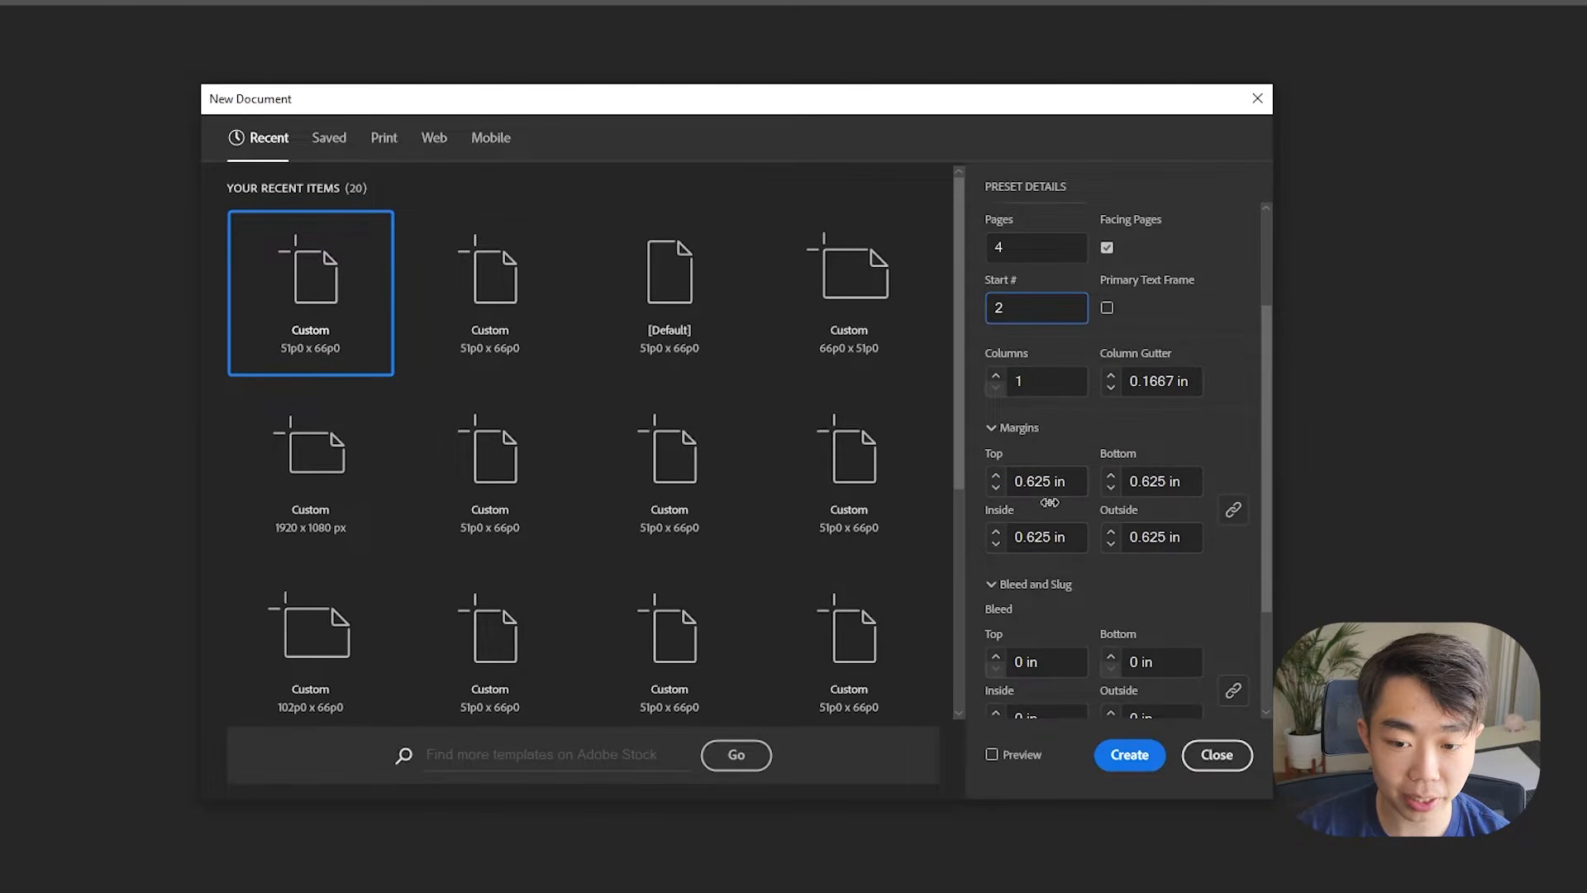
# Step: Create the document and draw a tall rectangle frame about 1.38 in wide and 4.36 in high in the first page's upper area
pyautogui.click(1135, 754)
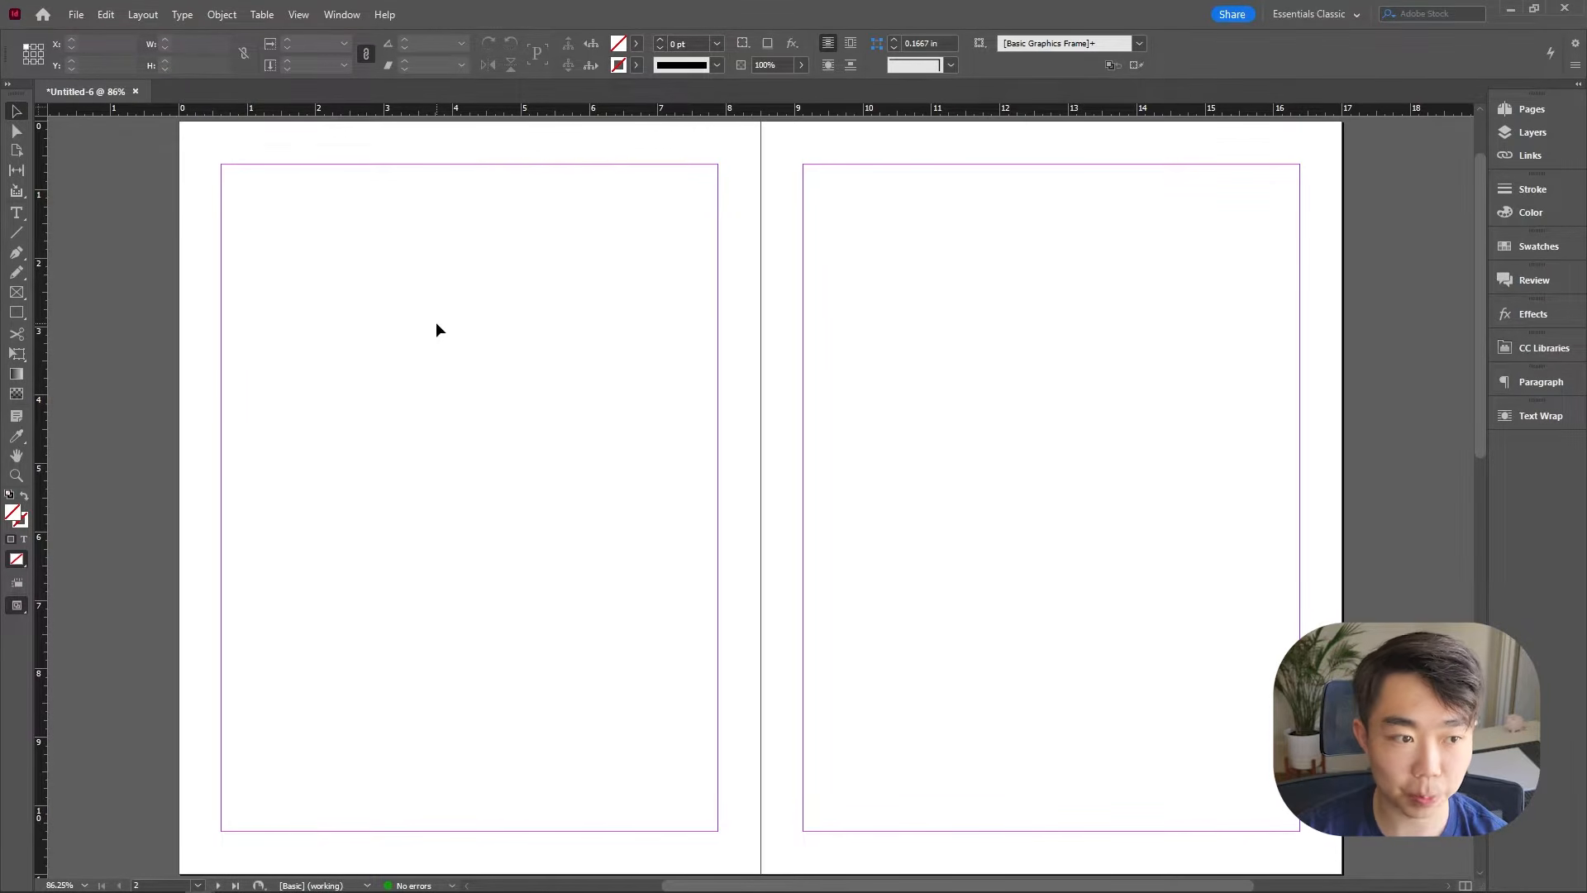
pyautogui.click(21, 293)
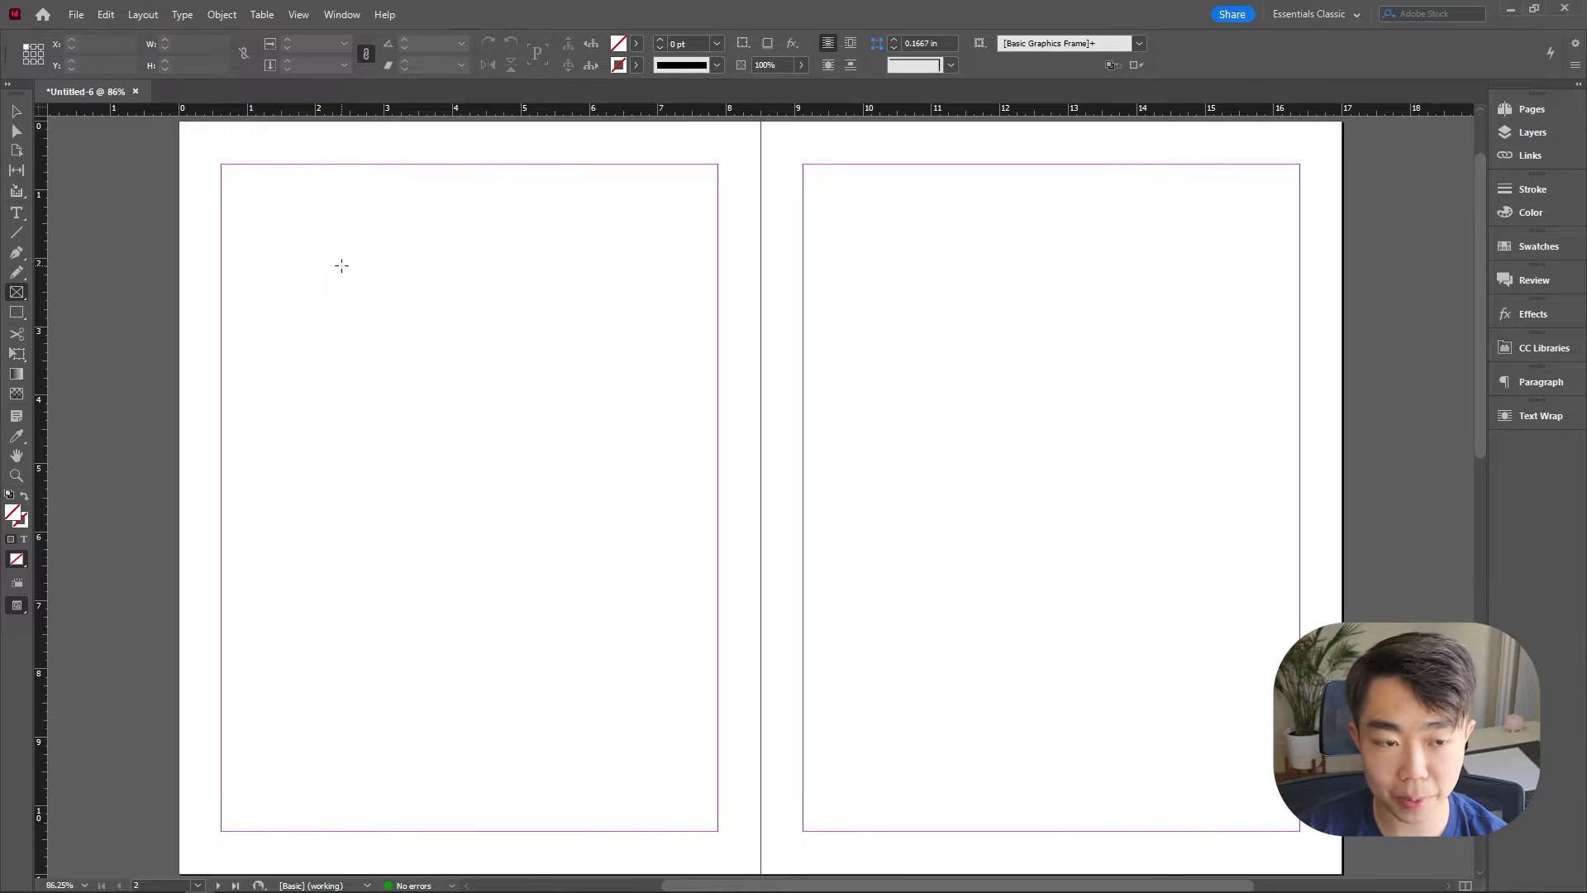
pyautogui.moveTo(310, 221); pyautogui.dragTo(405, 520)
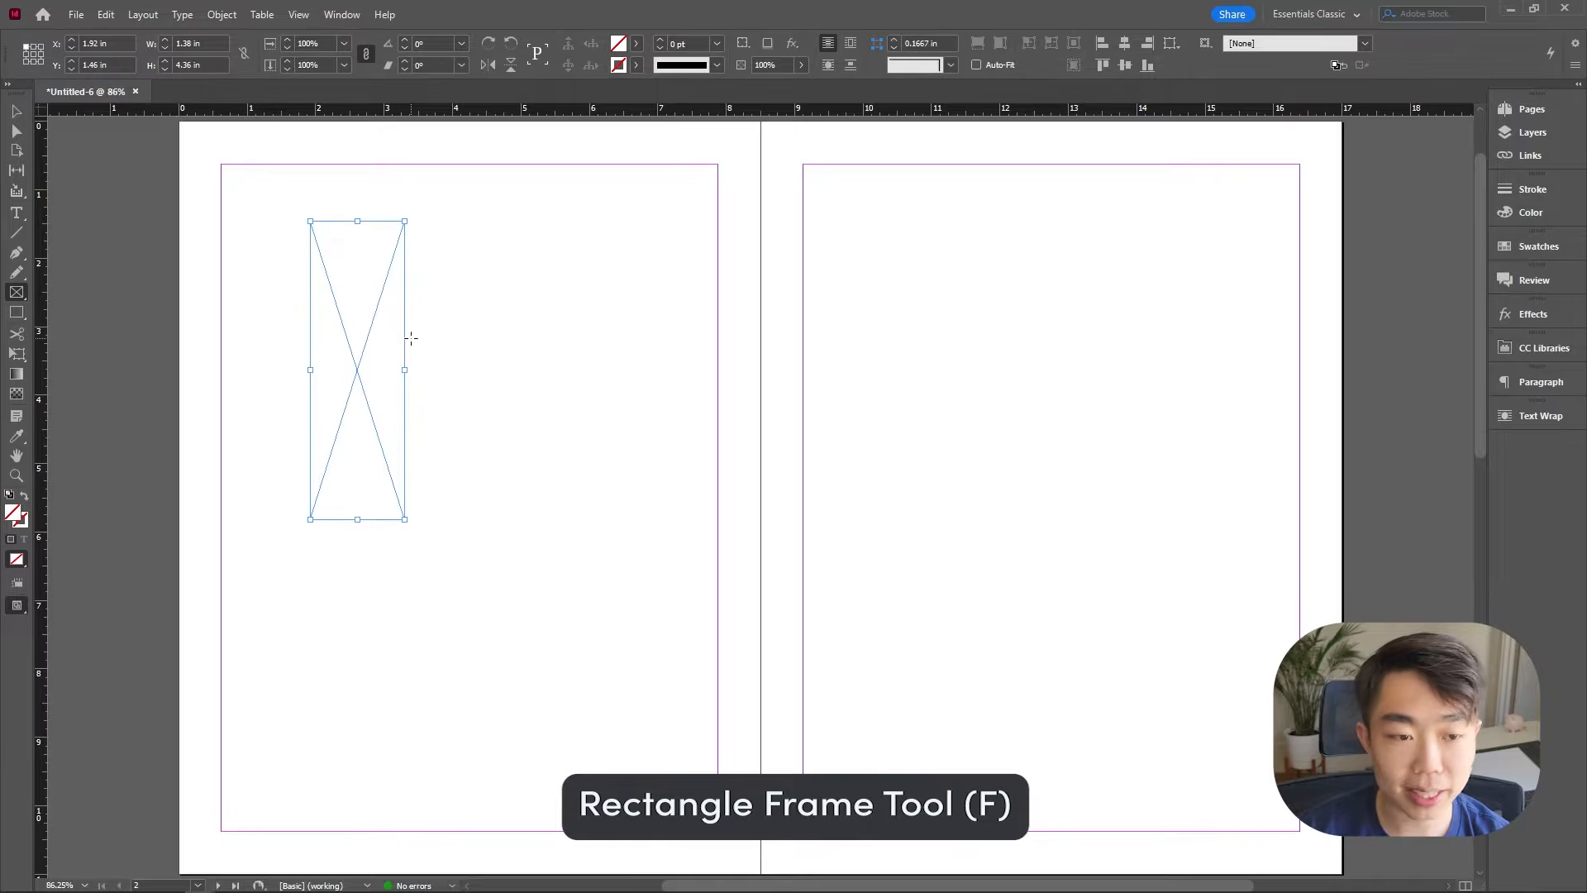
pyautogui.press('v')
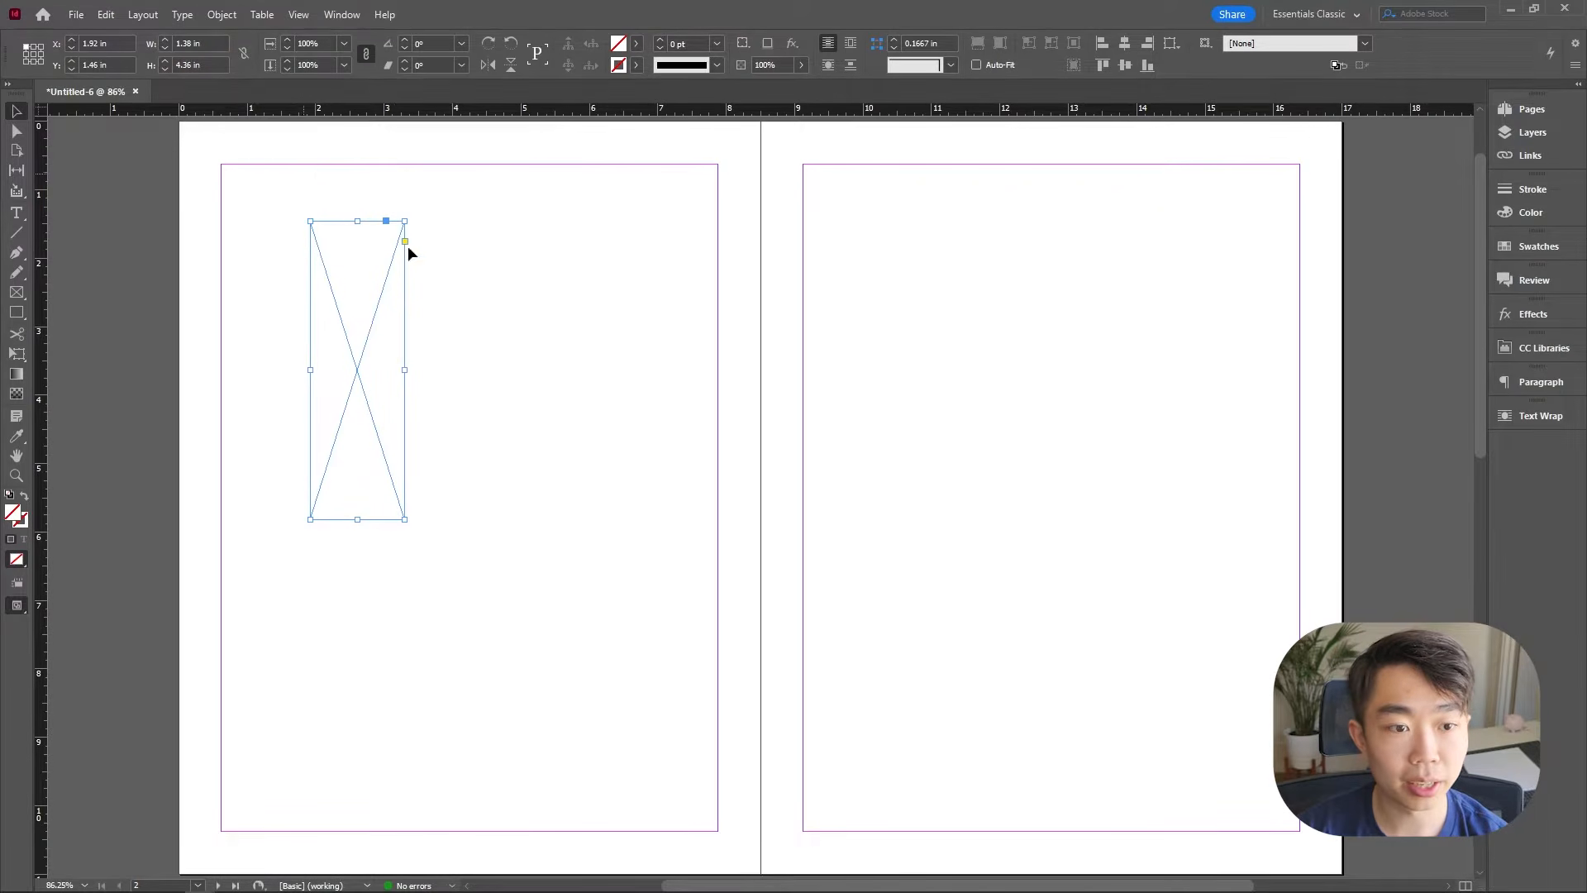
# Step: Open the frame's corner options and set all four corner shapes to Rounded
pyautogui.click(222, 14)
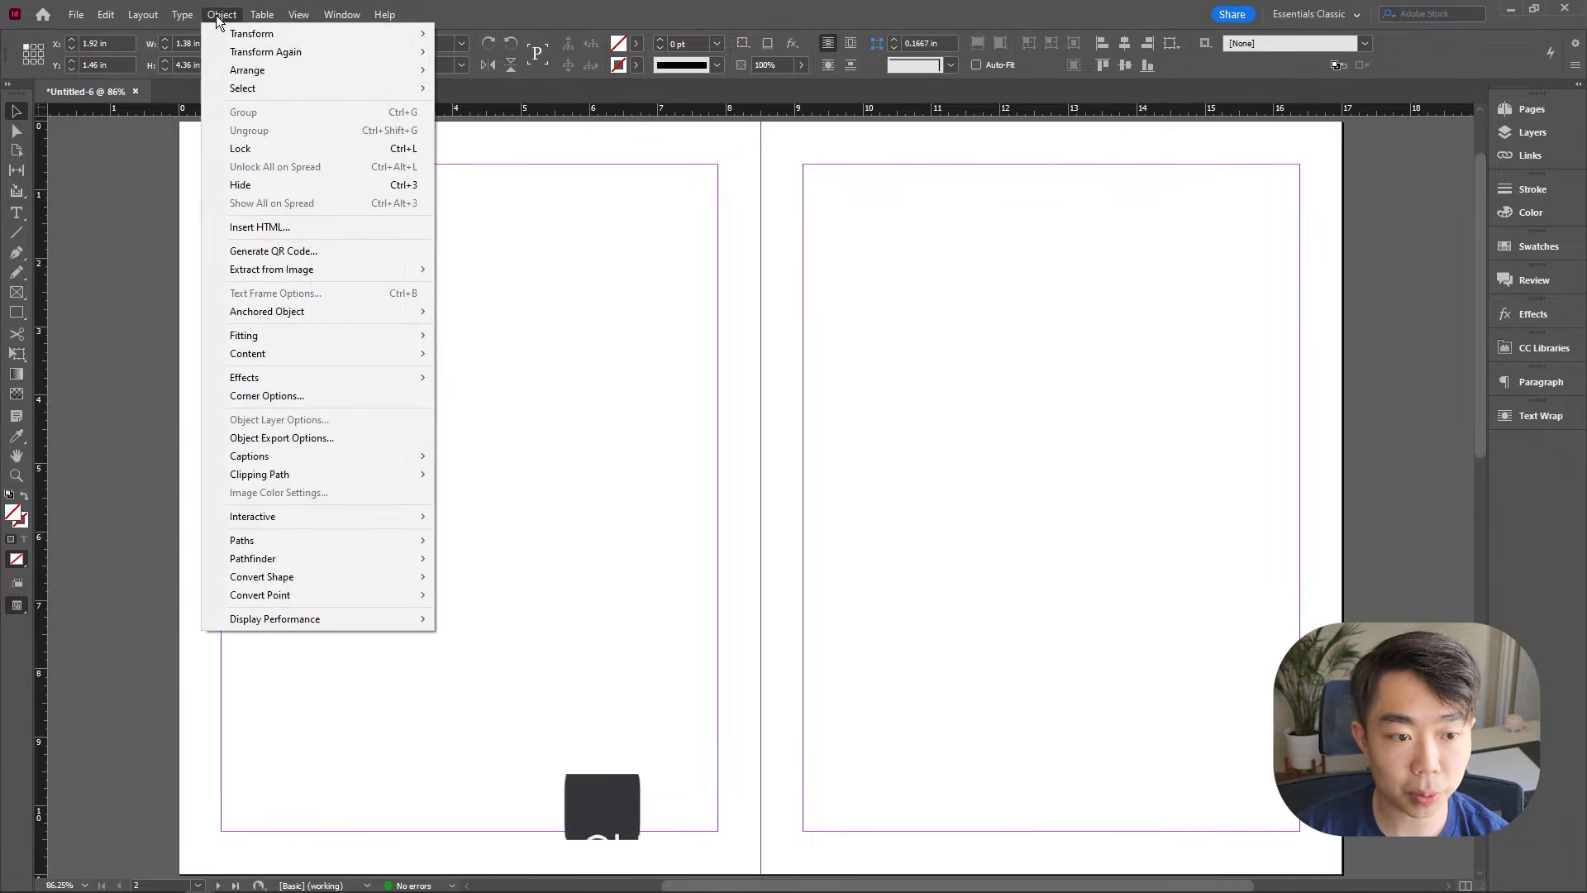
pyautogui.click(354, 399)
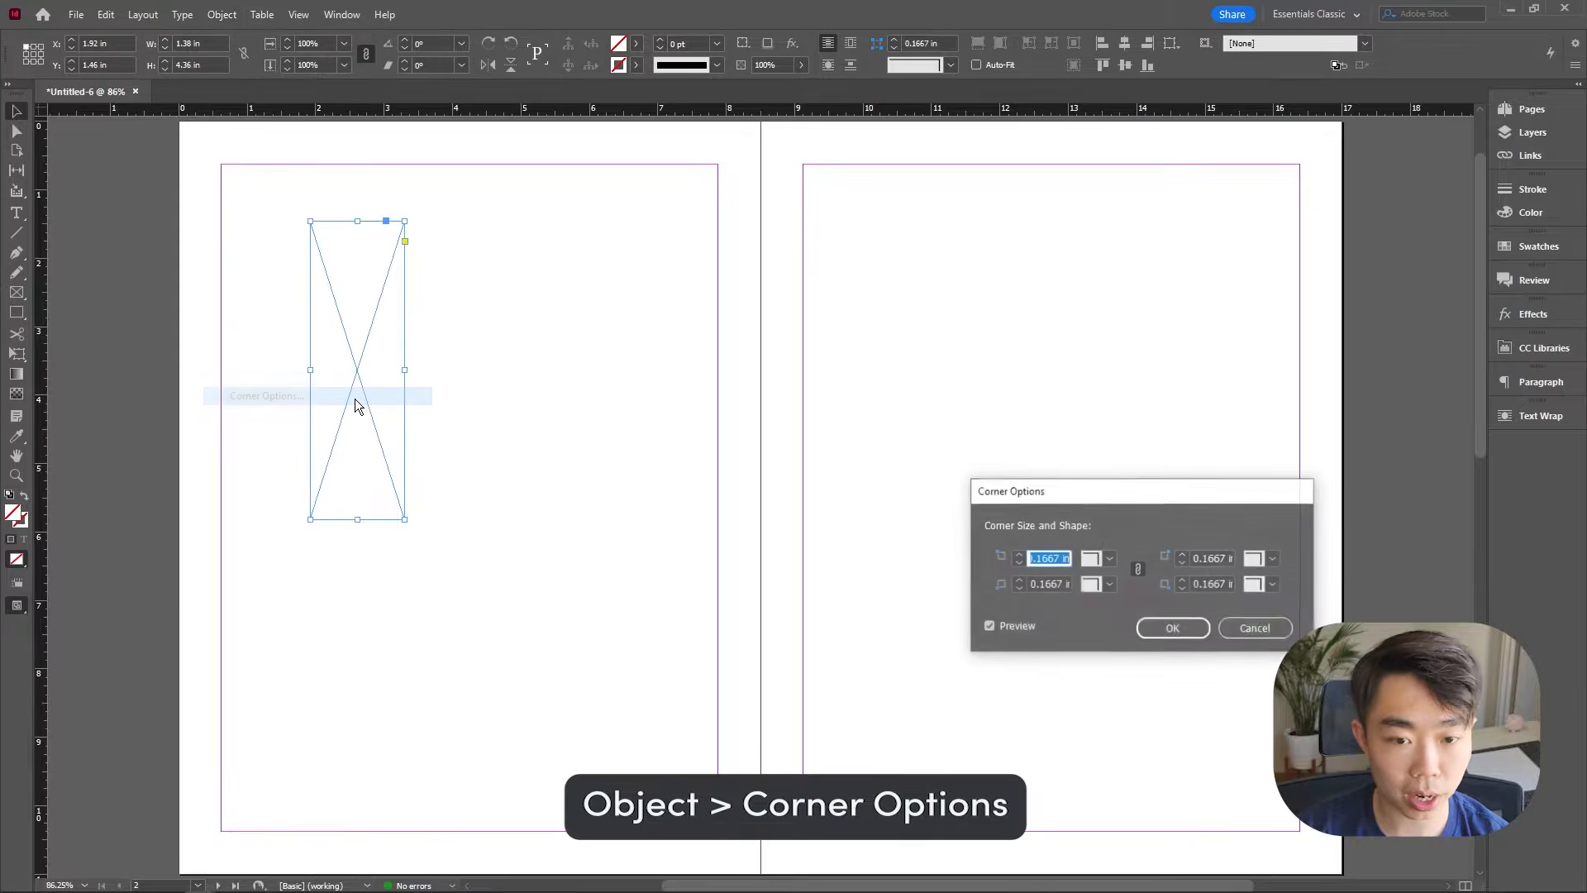
pyautogui.moveTo(1090, 500); pyautogui.dragTo(696, 346)
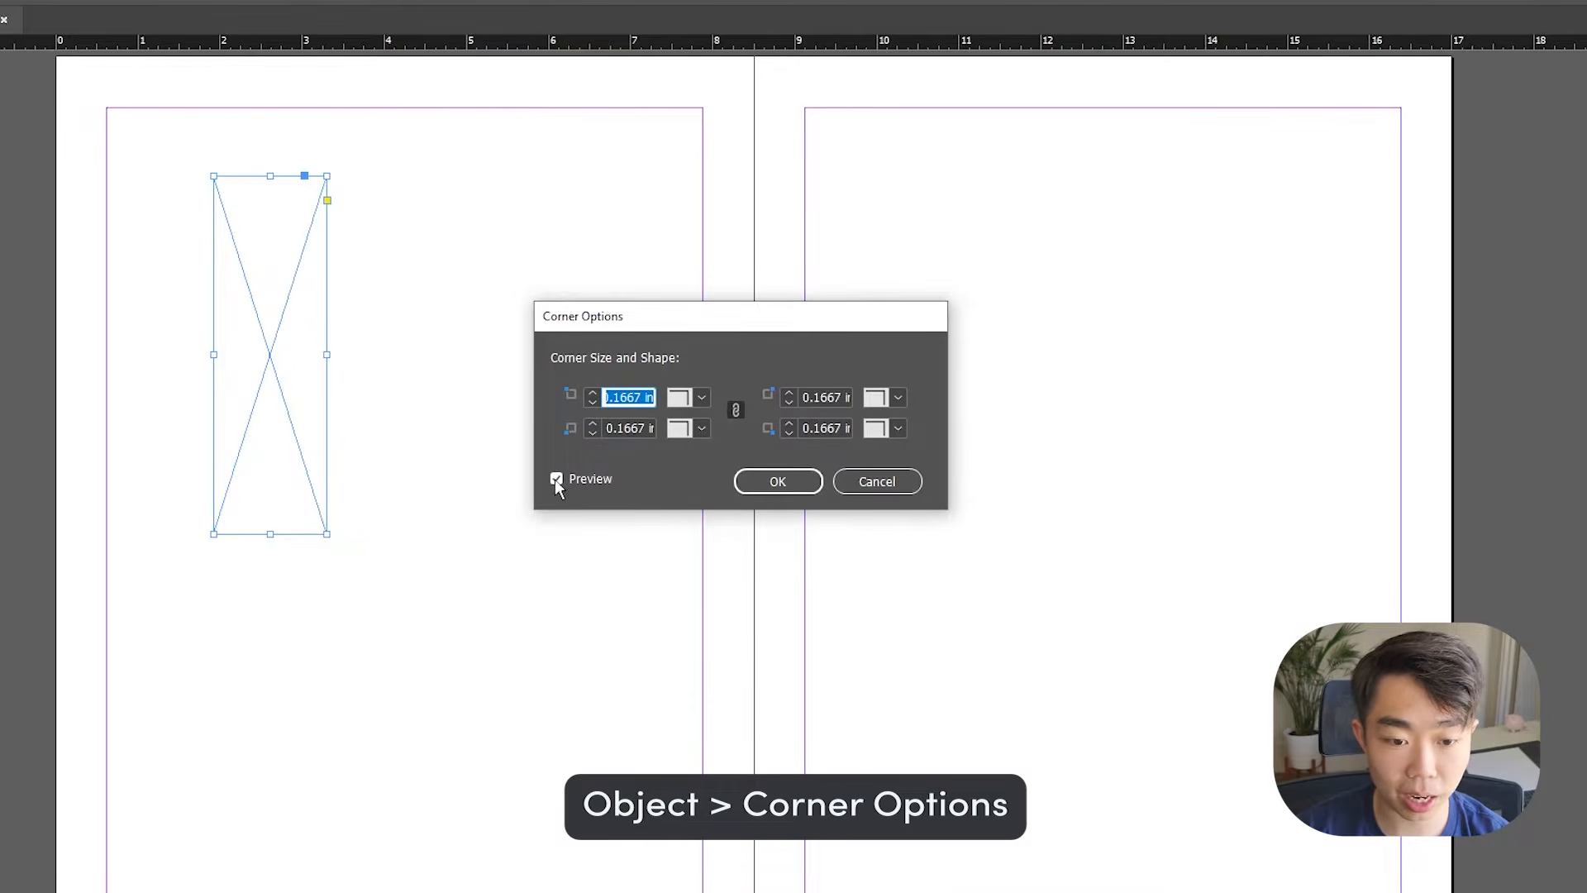
pyautogui.click(701, 398)
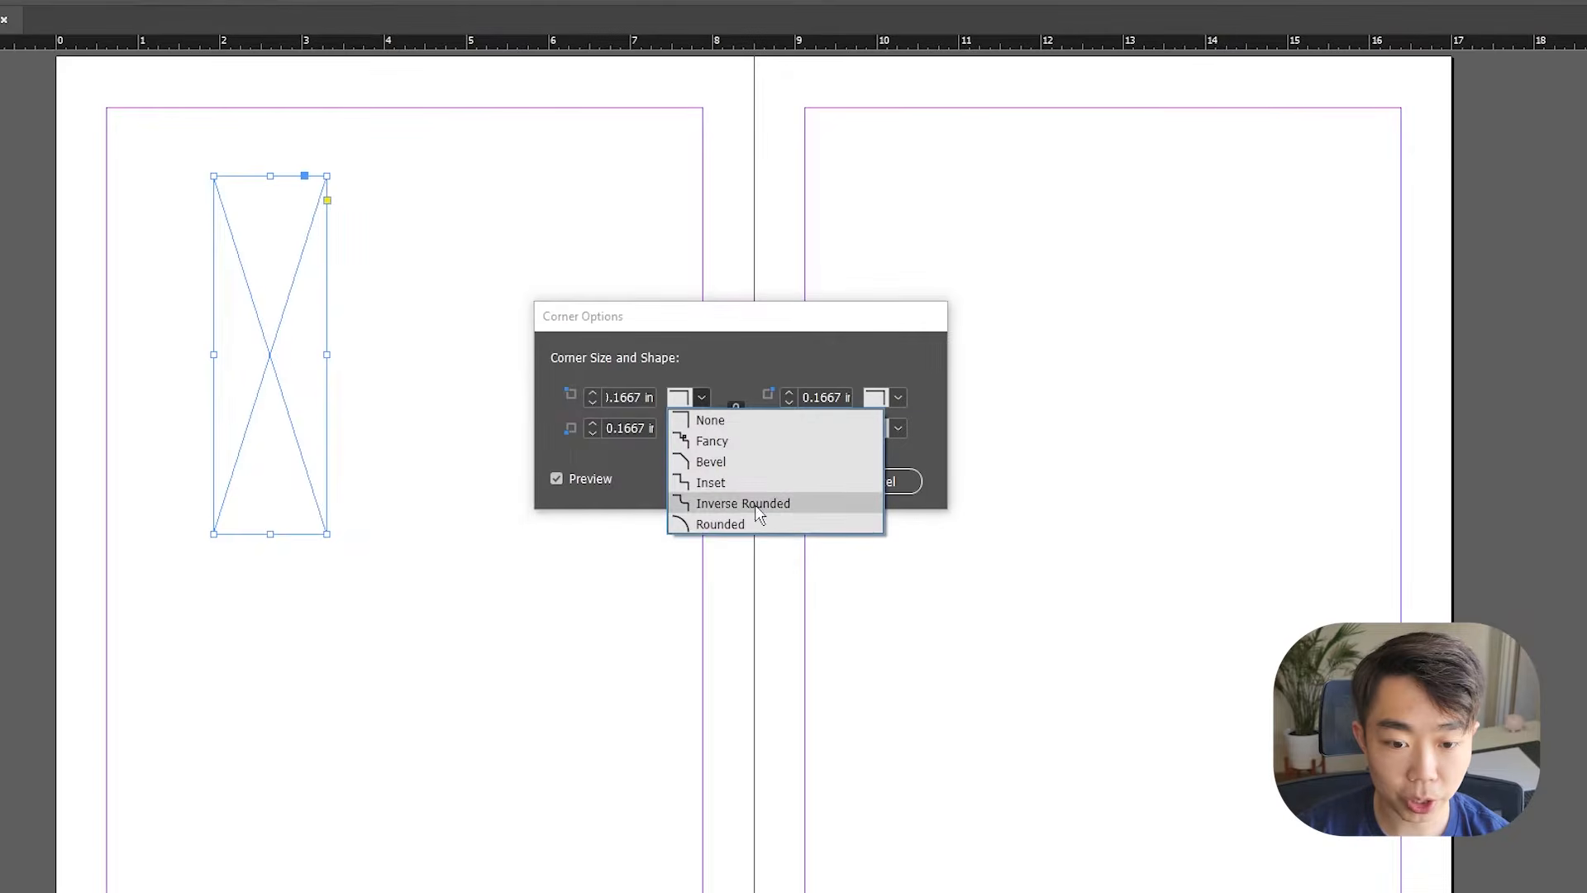
pyautogui.click(758, 525)
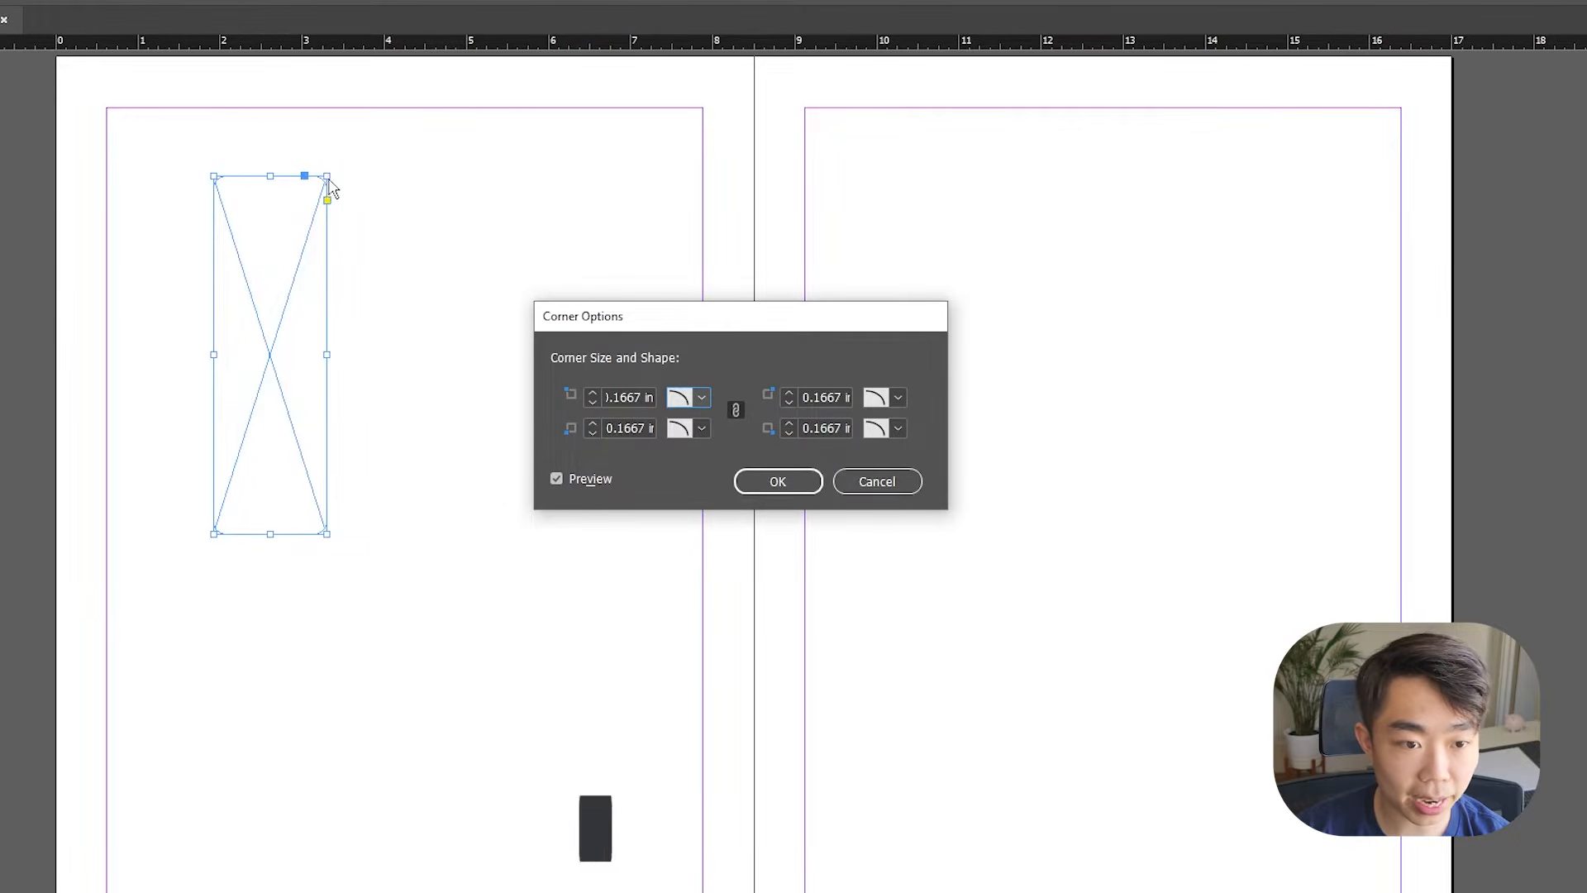
# Step: Increase the size of all four rounded corners to 0.8125 in and apply the corner options
pyautogui.click(593, 392)
pyautogui.click(593, 393)
pyautogui.click(593, 392)
pyautogui.click(593, 393)
pyautogui.click(592, 392)
pyautogui.click(593, 393)
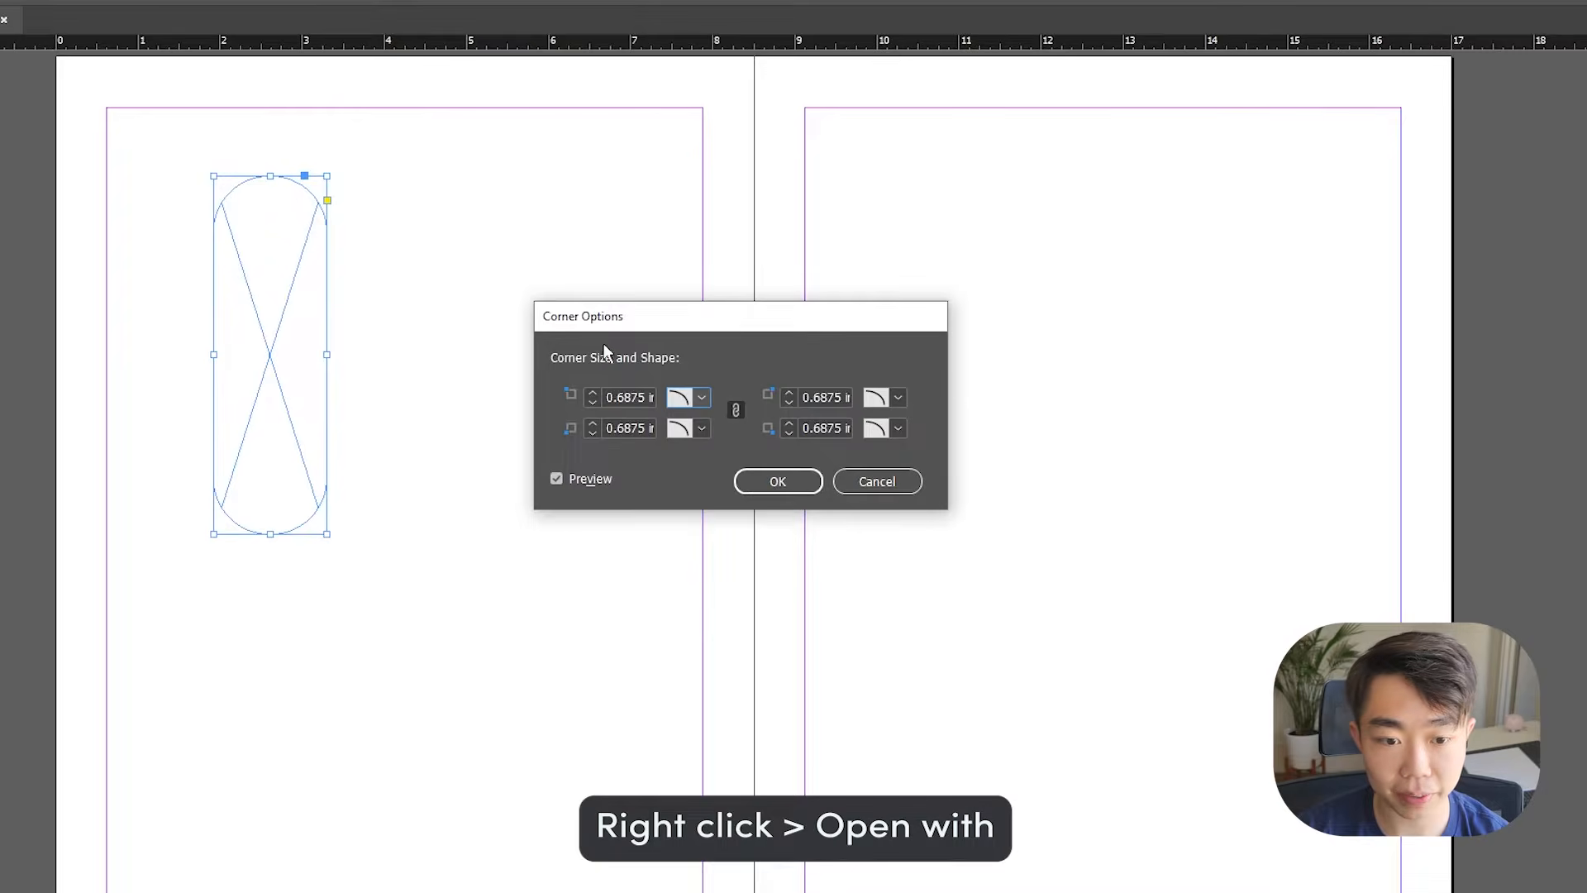
pyautogui.click(593, 392)
pyautogui.click(593, 393)
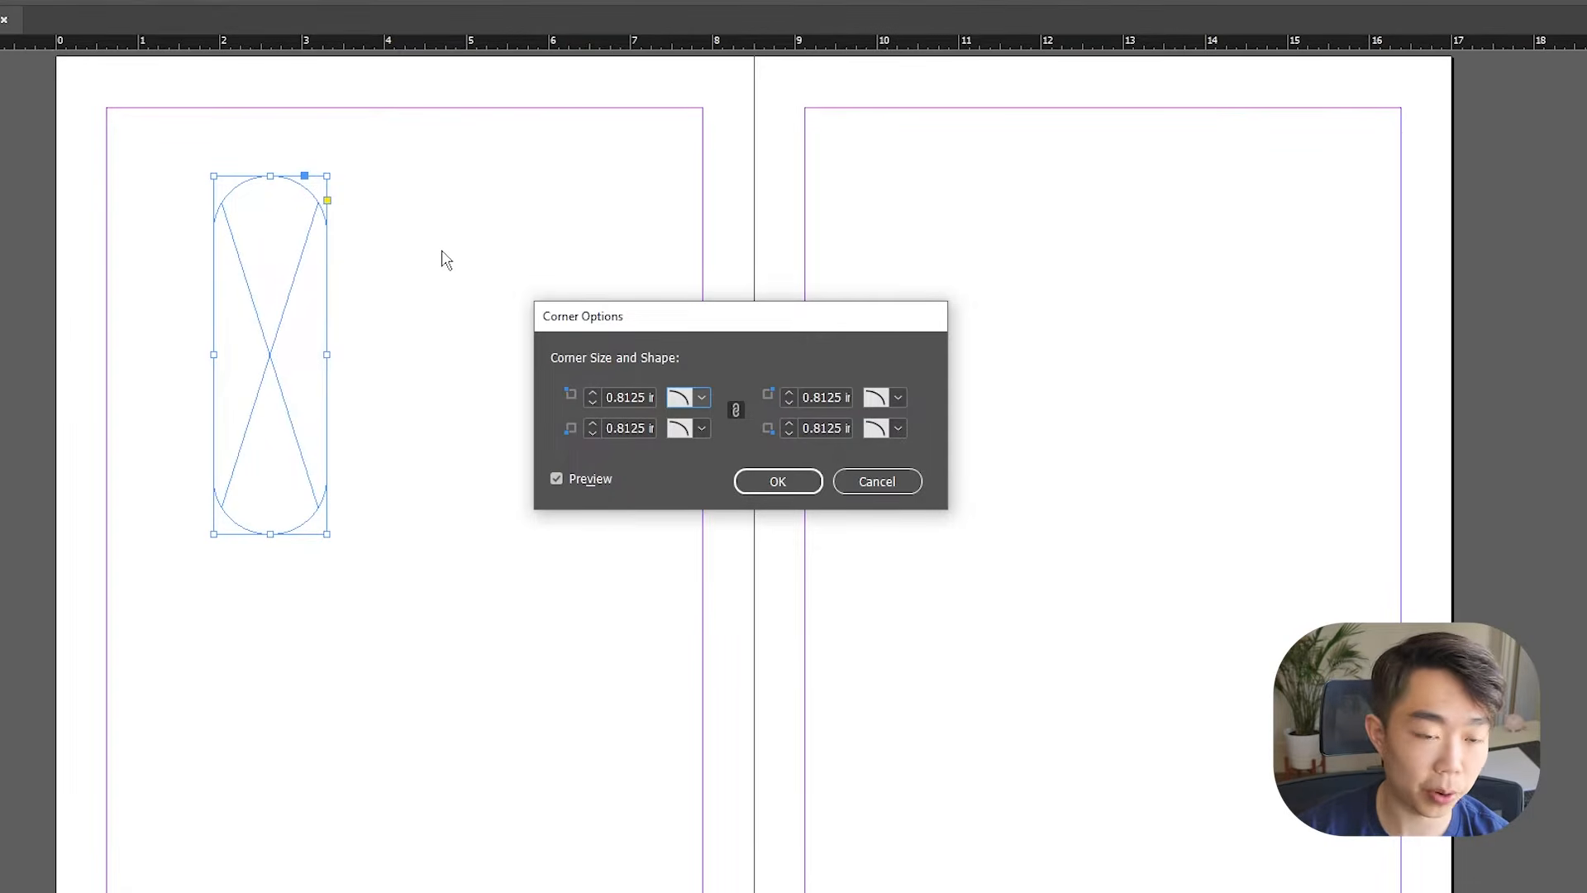
pyautogui.click(778, 481)
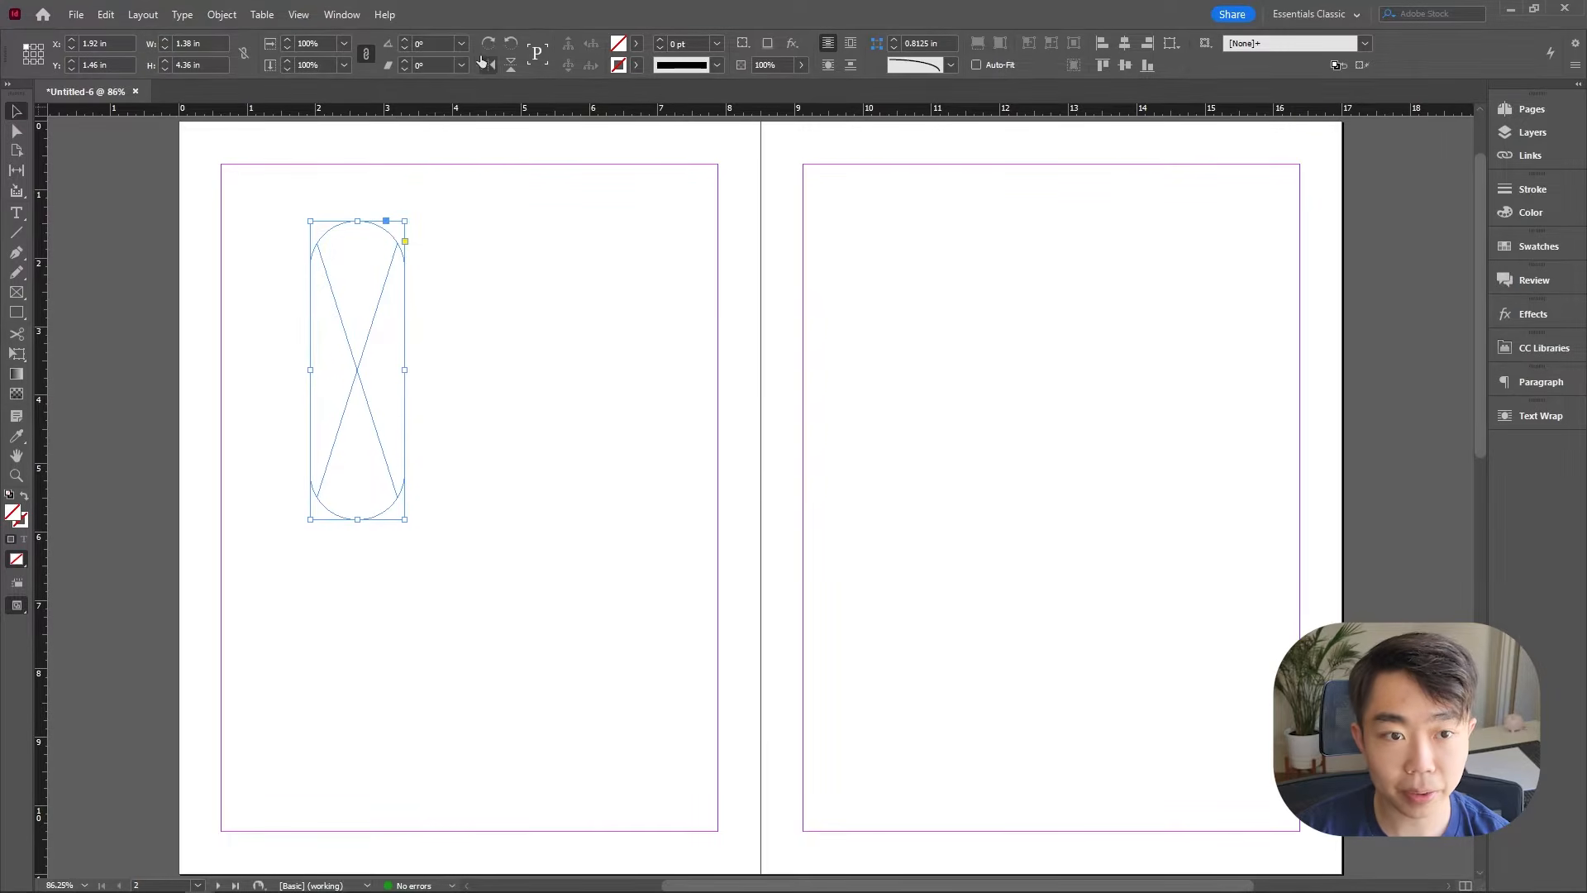
# Step: Set the rounded frame's rotation to 45° and change it to -45°
pyautogui.write('45')
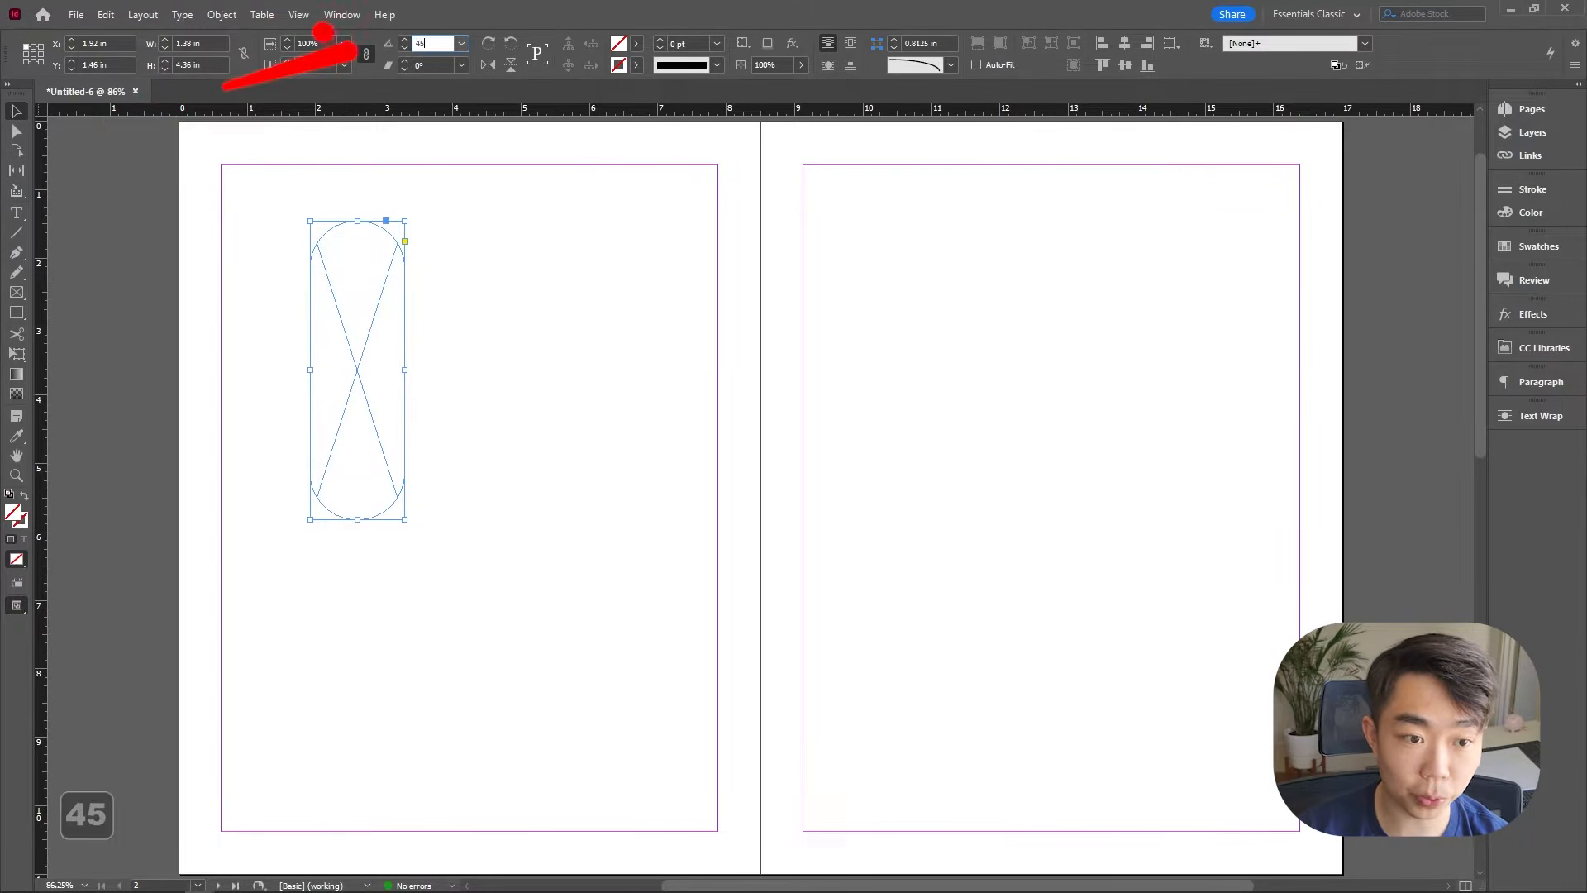
pyautogui.press('Return')
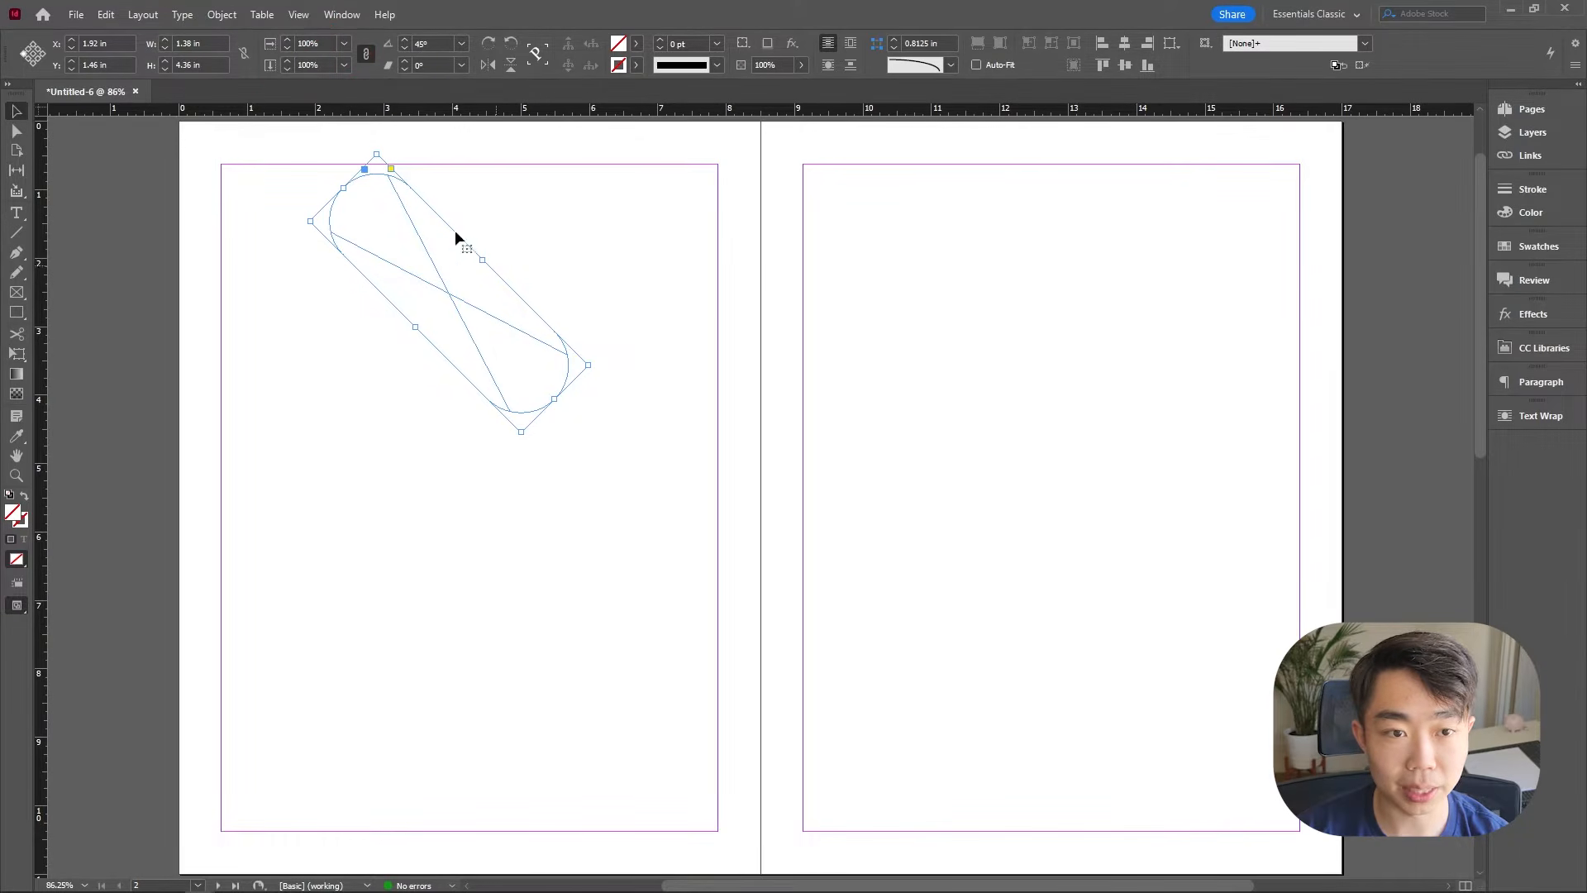
pyautogui.write('-45')
pyautogui.press('Return')
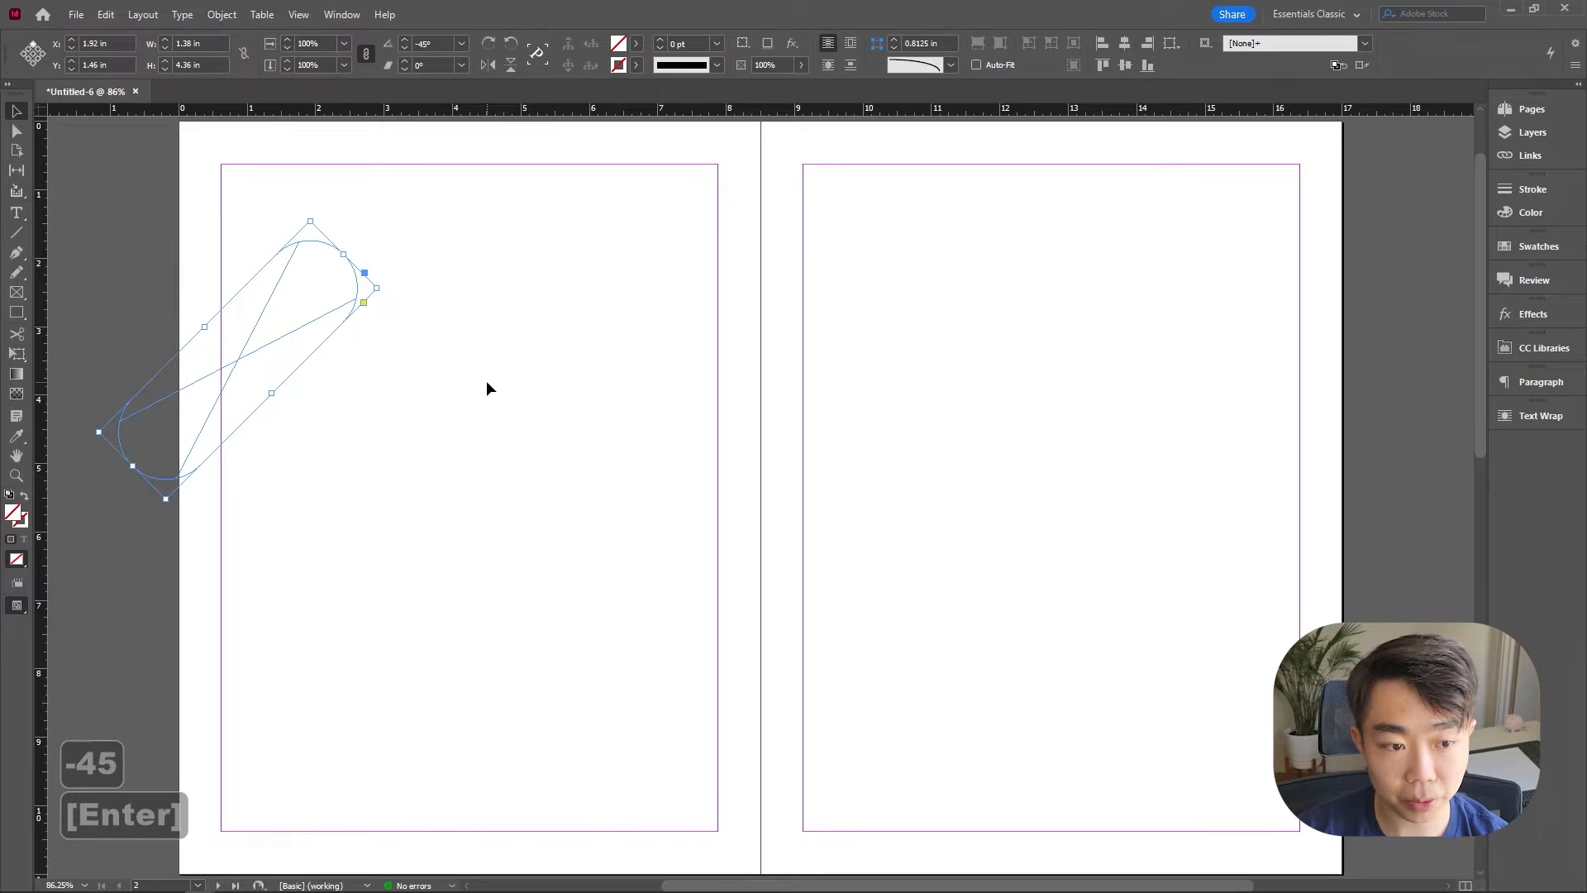
# Step: Move the tilted frame up and to the right so it sits against the first page's top margin
pyautogui.moveTo(308, 347); pyautogui.dragTo(433, 277)
pyautogui.click(557, 273)
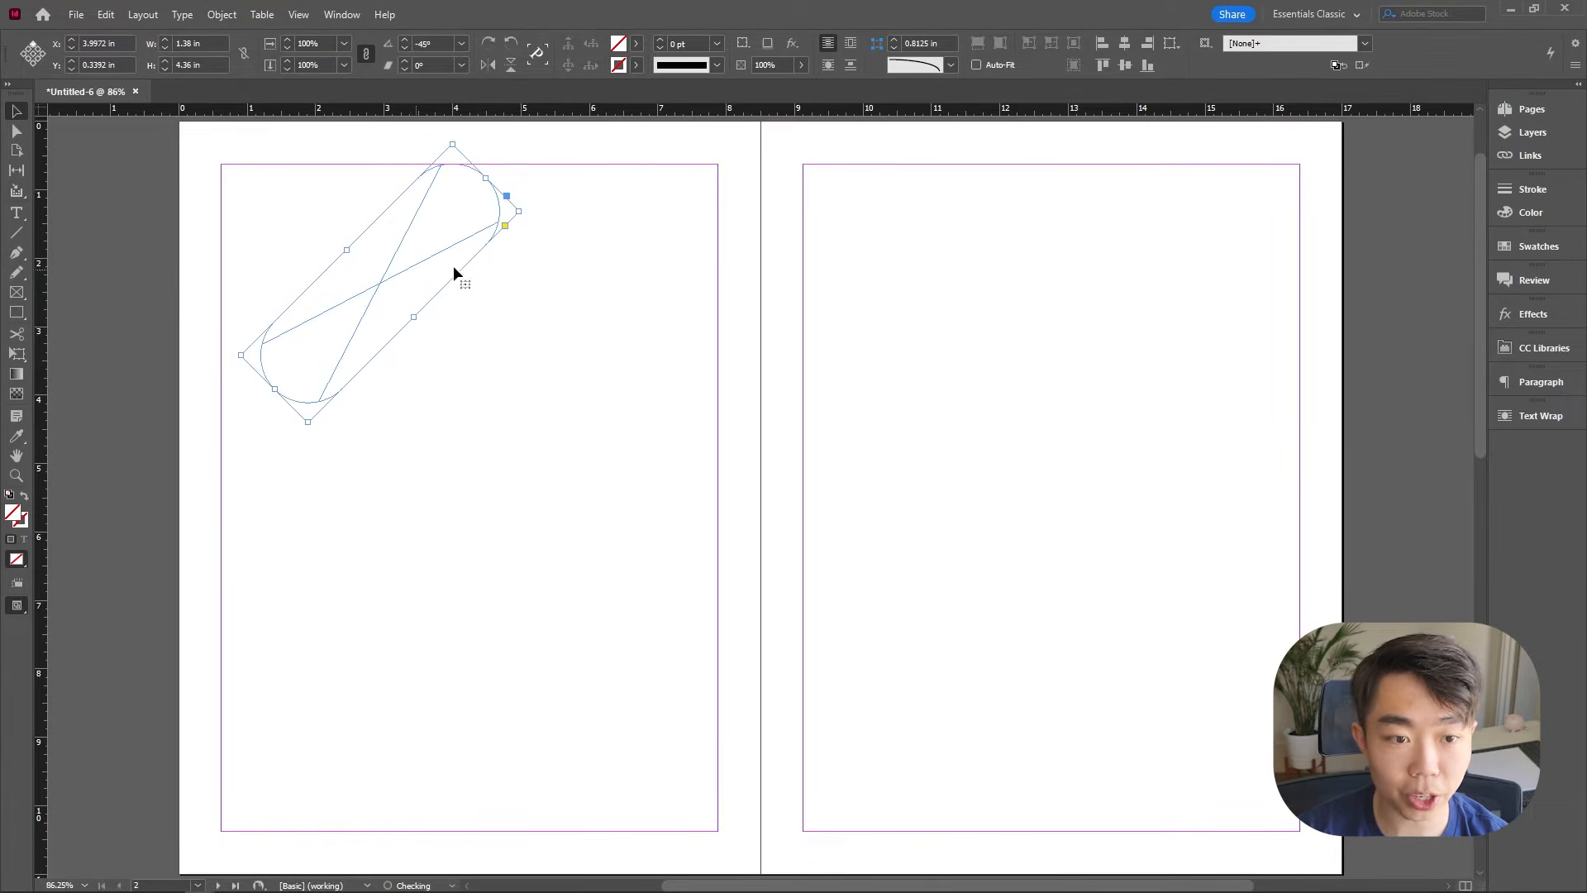
pyautogui.click(533, 240)
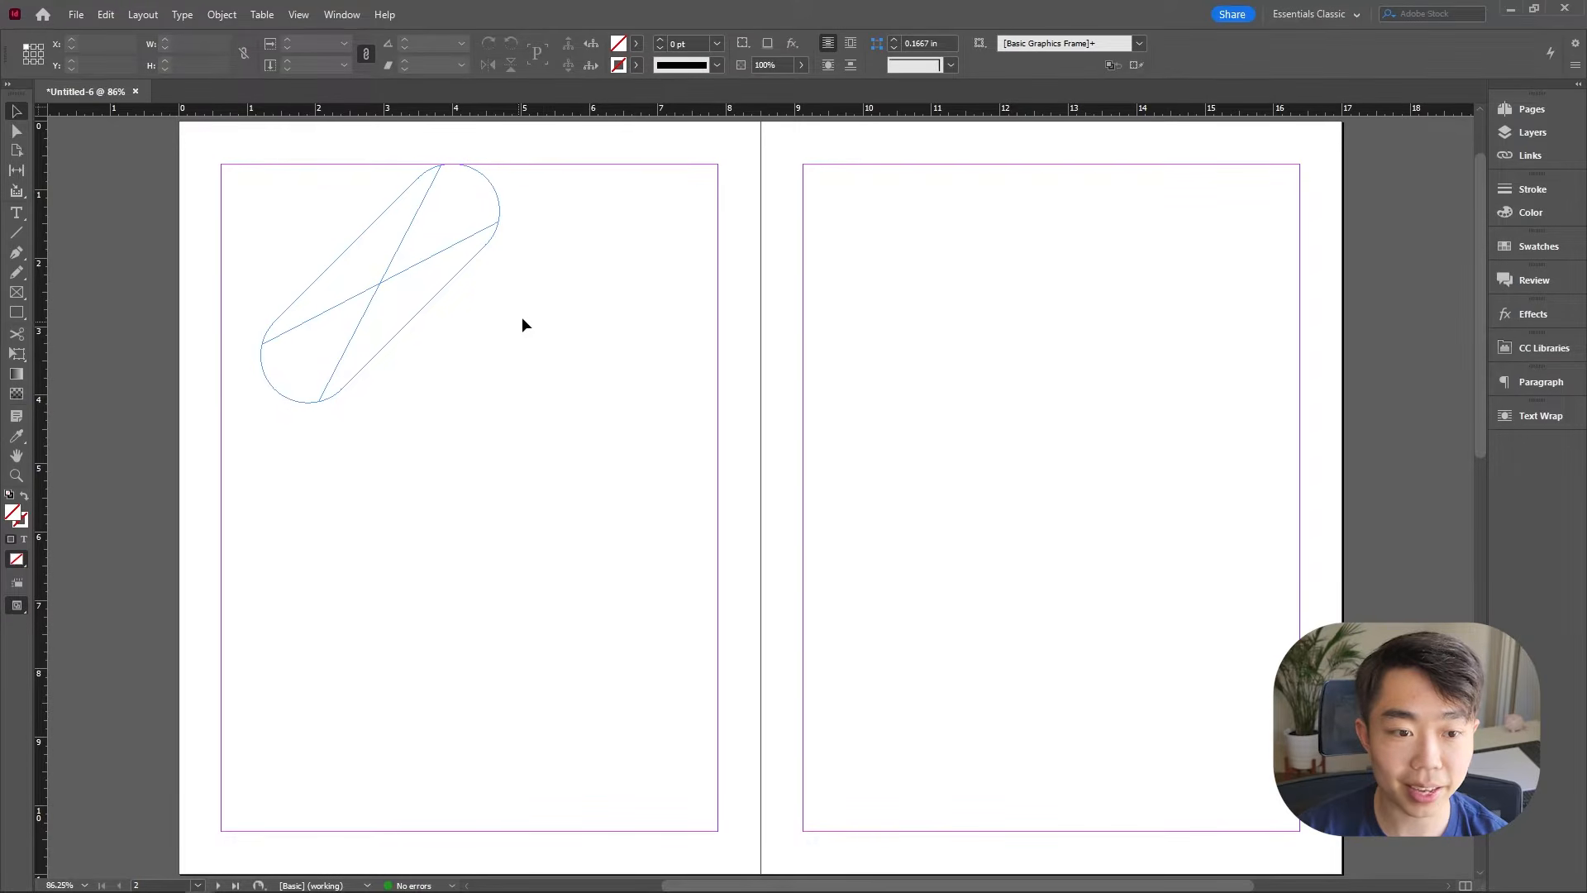
# Step: Resize and duplicate the tilted frame to form two parallel capsules along the page top and a shorter one beneath them
pyautogui.moveTo(416, 259)
pyautogui.mouseDown()
pyautogui.moveTo(313, 233)
pyautogui.moveTo(480, 250)
pyautogui.moveTo(433, 243)
pyautogui.mouseUp()
pyautogui.click(504, 225)
pyautogui.moveTo(509, 177); pyautogui.dragTo(533, 168)
pyautogui.click(632, 231)
pyautogui.moveTo(464, 245); pyautogui.dragTo(299, 430)
pyautogui.moveTo(136, 554); pyautogui.dragTo(224, 483)
pyautogui.click(450, 385)
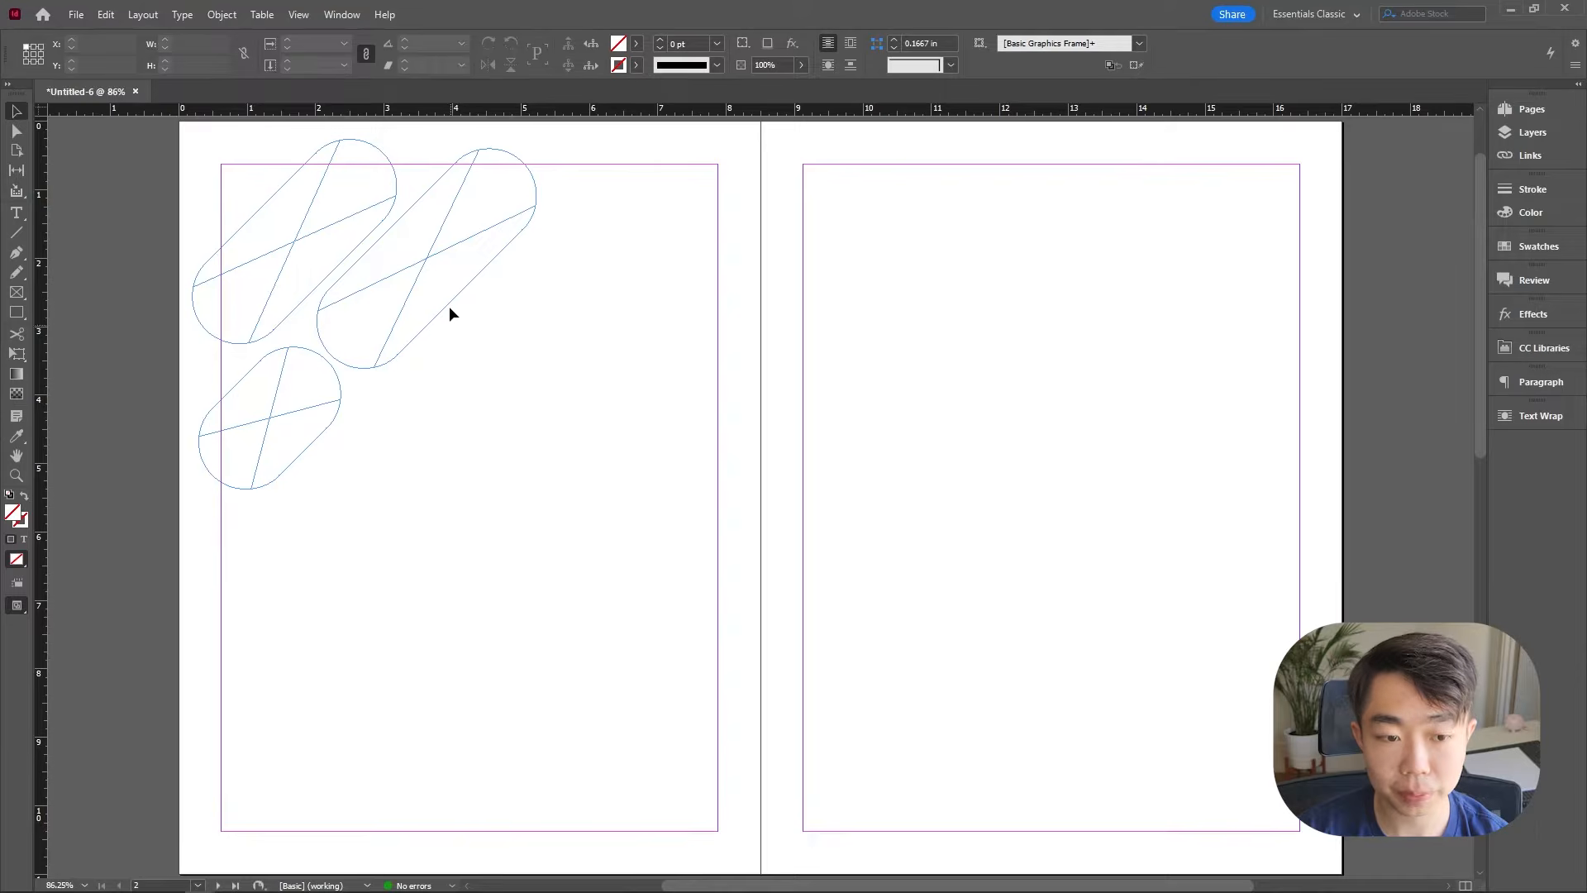
# Step: Duplicate a tilted frame below the upper capsules and lengthen it at both ends until it extends past the page's left edge
pyautogui.moveTo(454, 301); pyautogui.dragTo(486, 424)
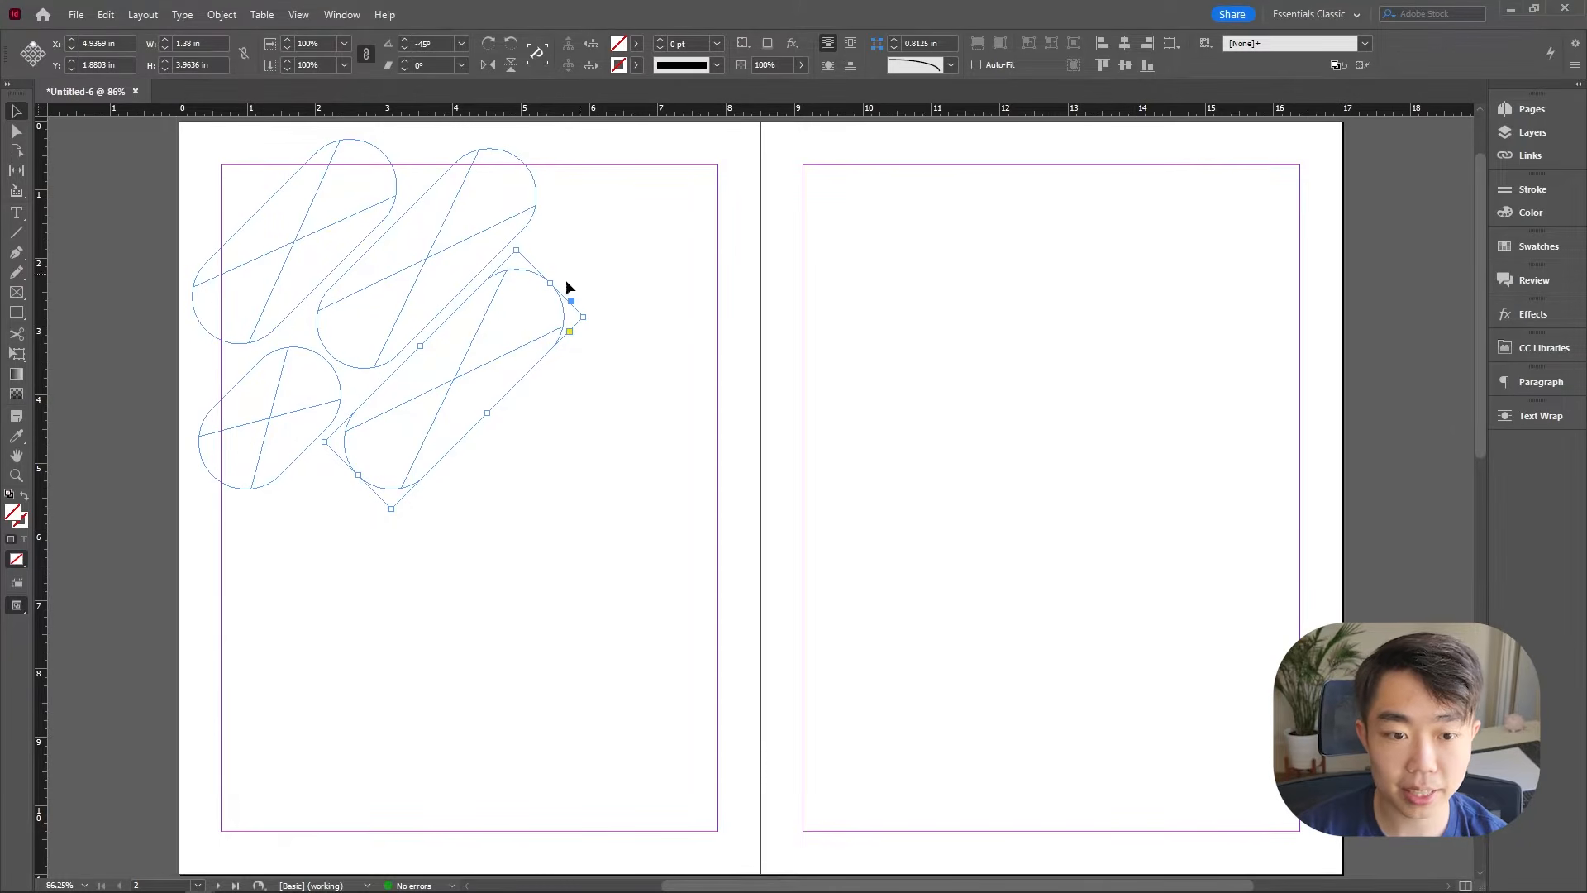
pyautogui.moveTo(548, 281); pyautogui.dragTo(600, 272)
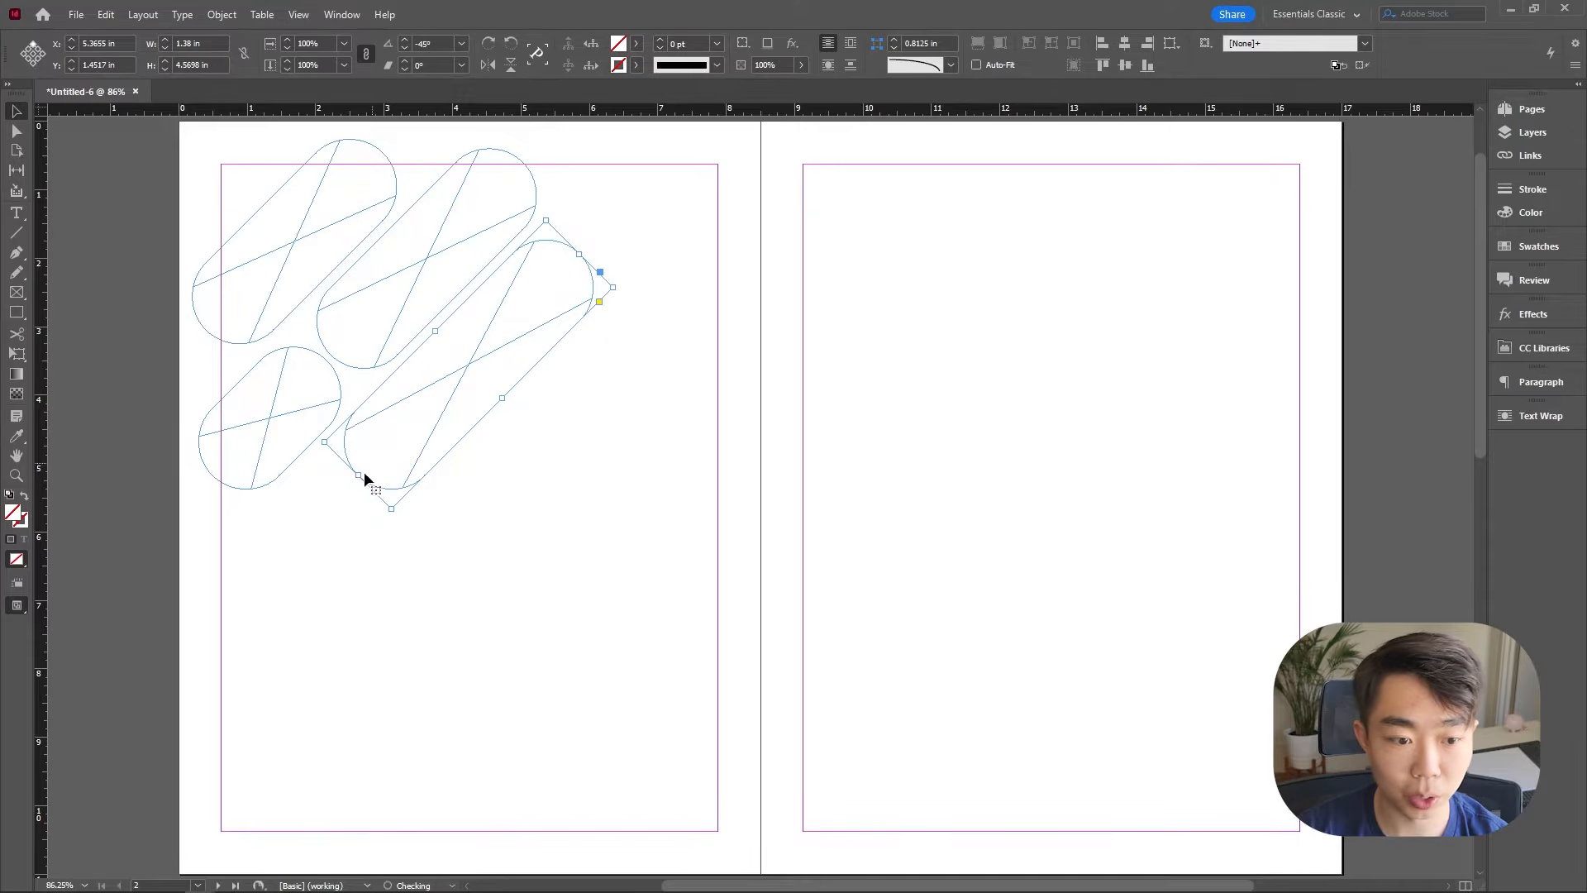
pyautogui.moveTo(357, 477); pyautogui.dragTo(116, 711)
pyautogui.click(490, 583)
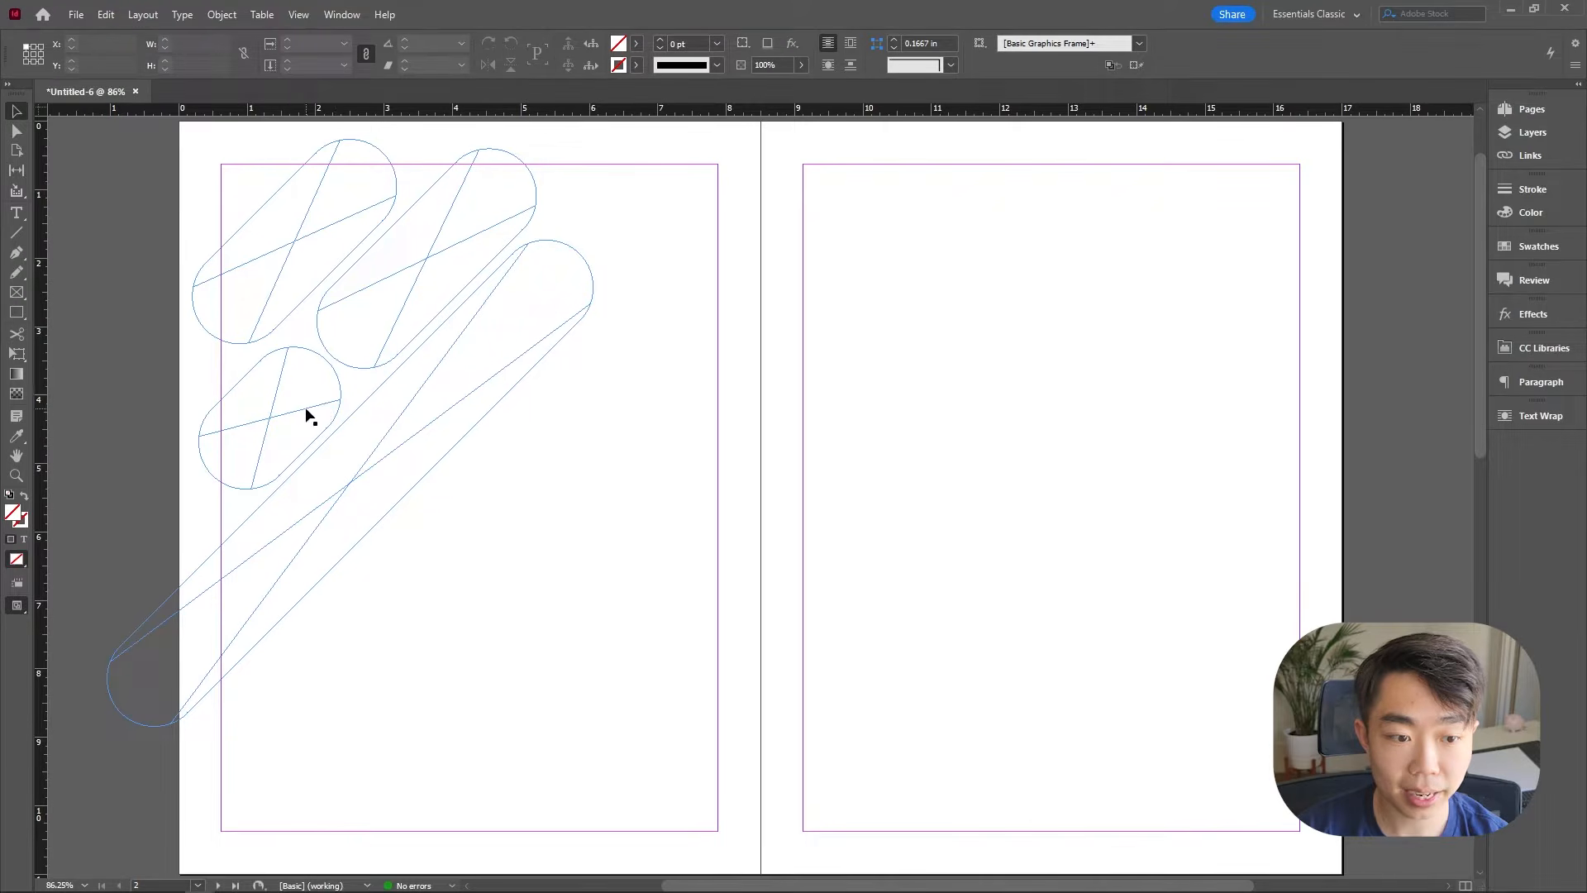
# Step: Duplicate and shorten a frame into a circle about 1.38 by 1.32 in at the page's upper right, and fill the lower page with more duplicates
pyautogui.moveTo(308, 413); pyautogui.dragTo(679, 197)
pyautogui.moveTo(705, 130); pyautogui.dragTo(643, 210)
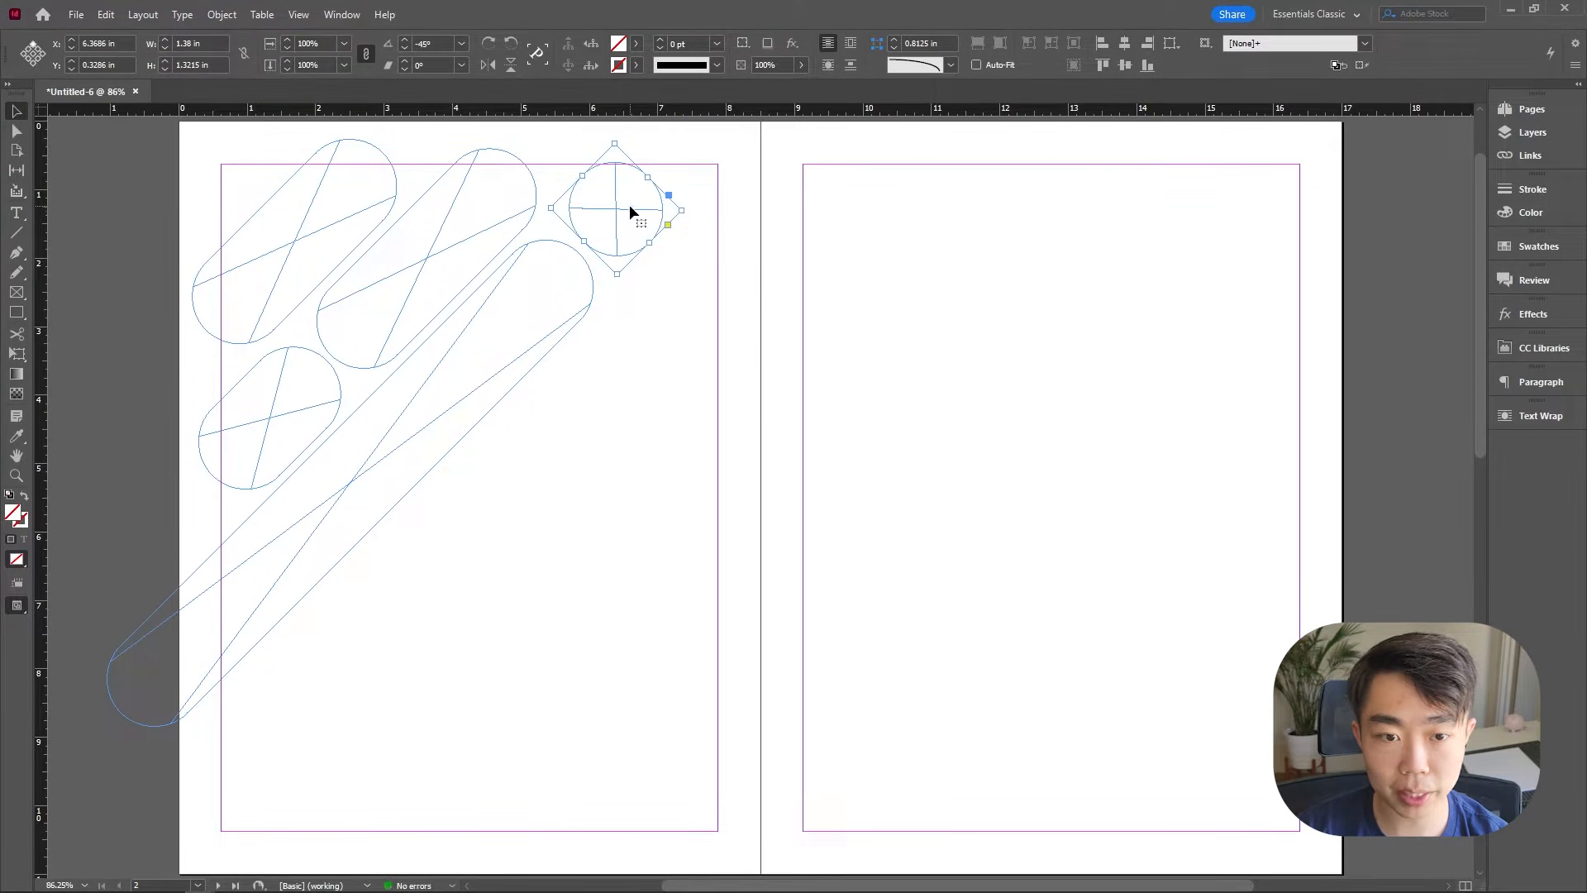
pyautogui.click(727, 201)
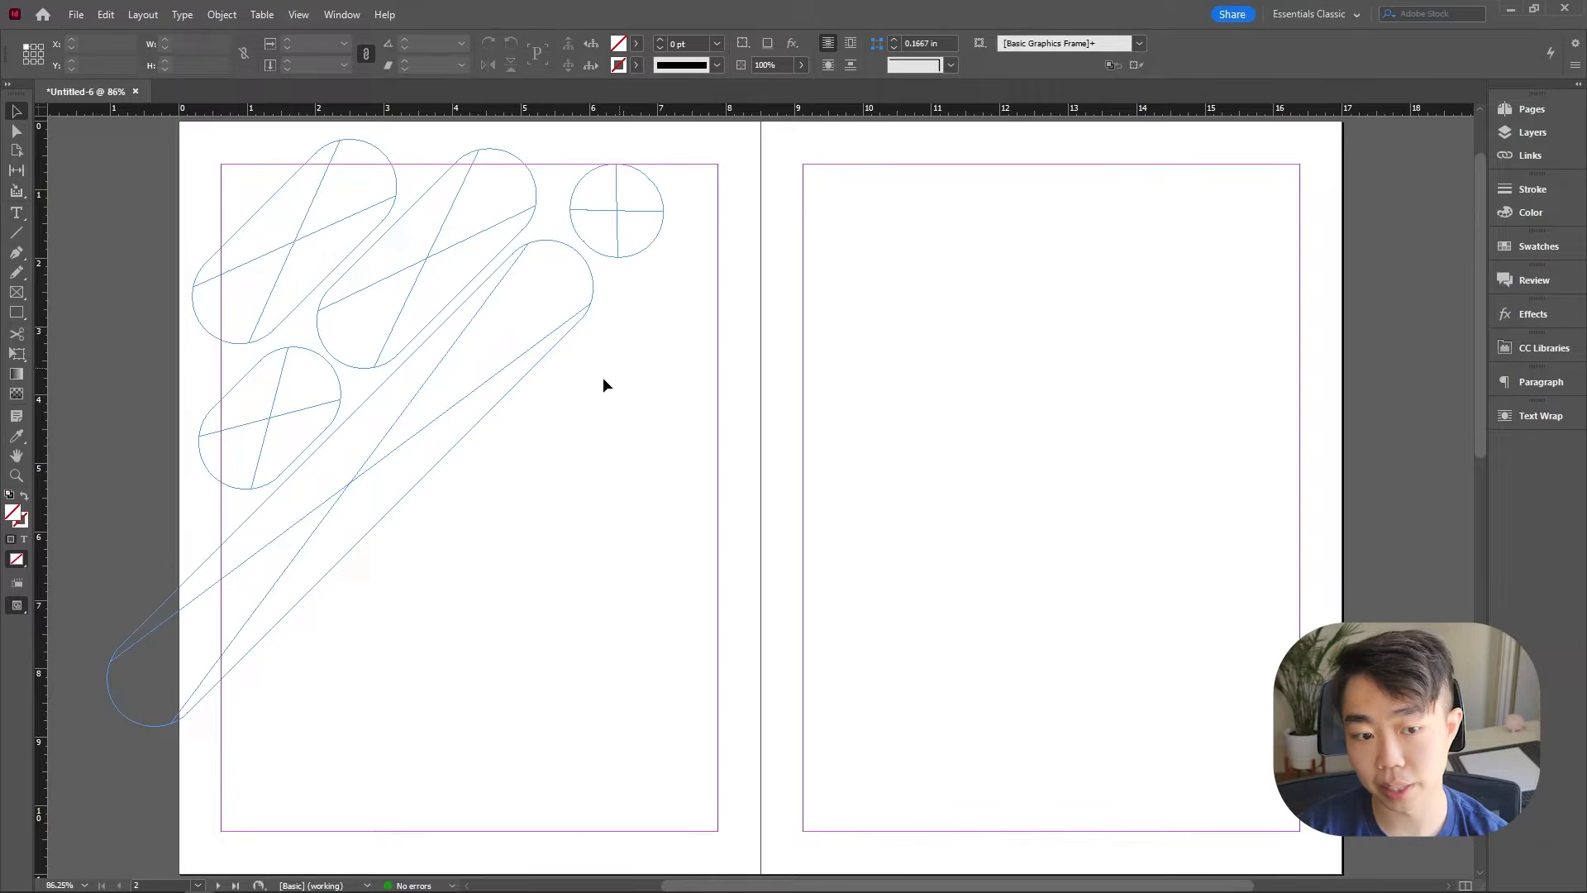
pyautogui.moveTo(460, 368); pyautogui.dragTo(393, 639)
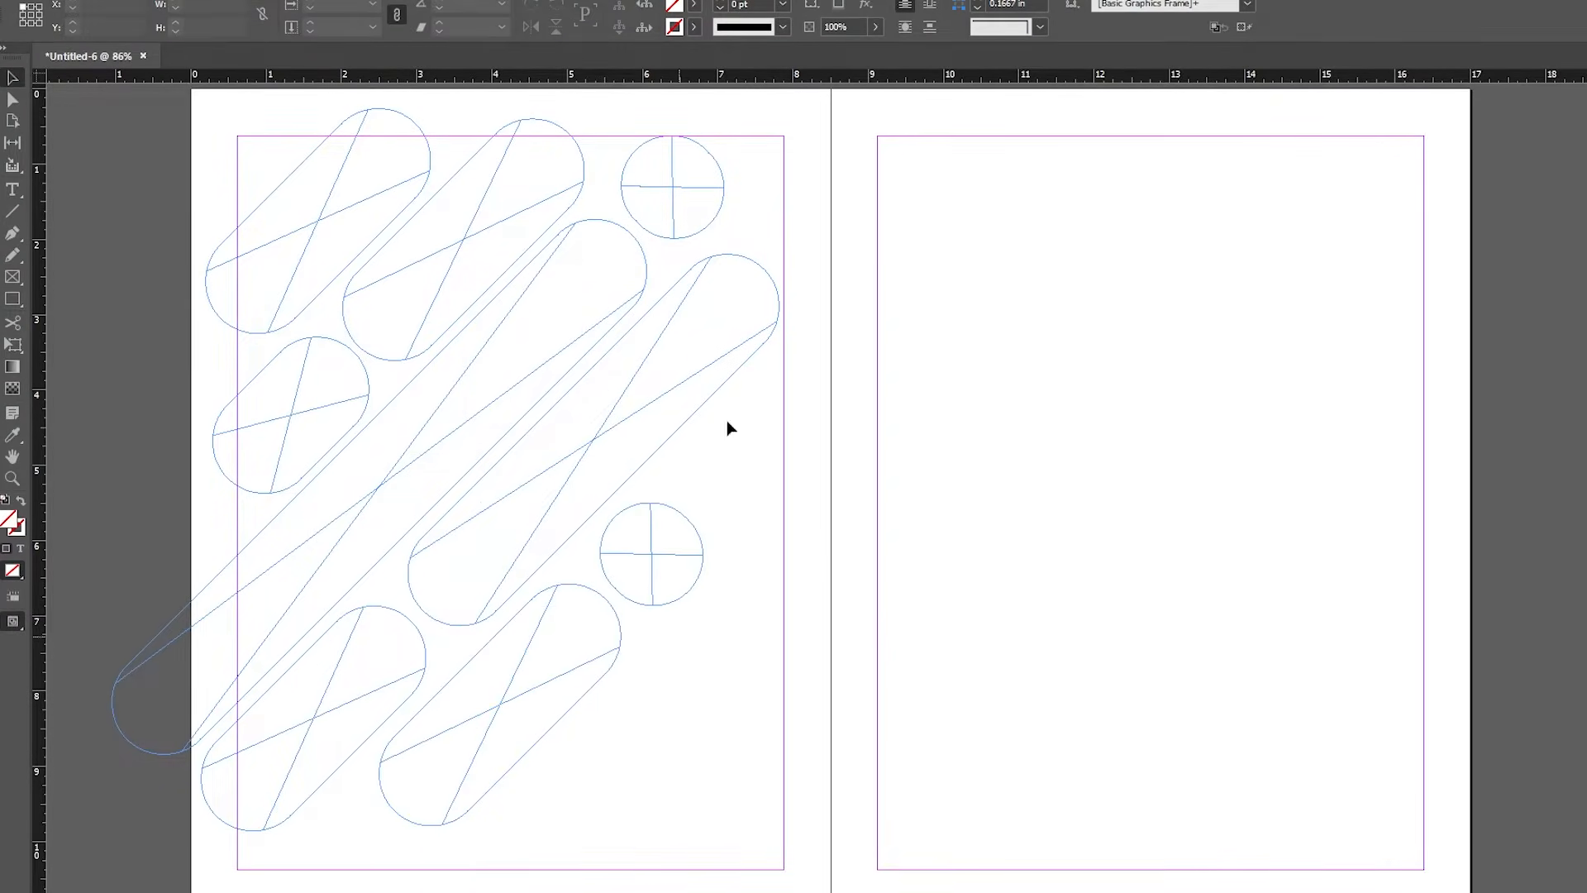
pyautogui.moveTo(727, 420); pyautogui.dragTo(272, 248)
pyautogui.click(726, 441)
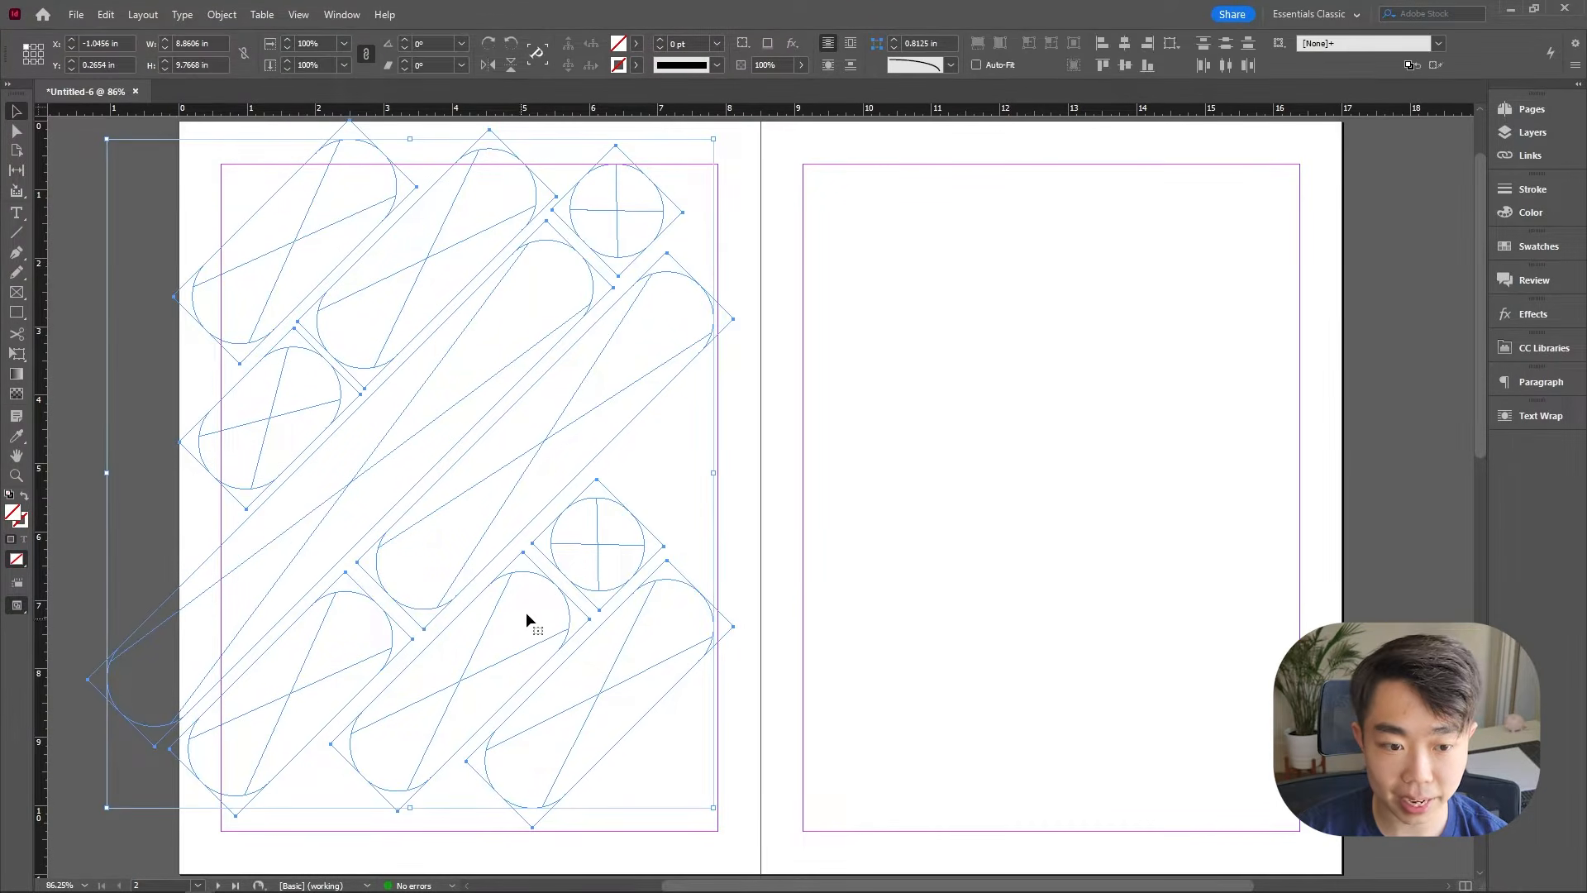
pyautogui.click(222, 15)
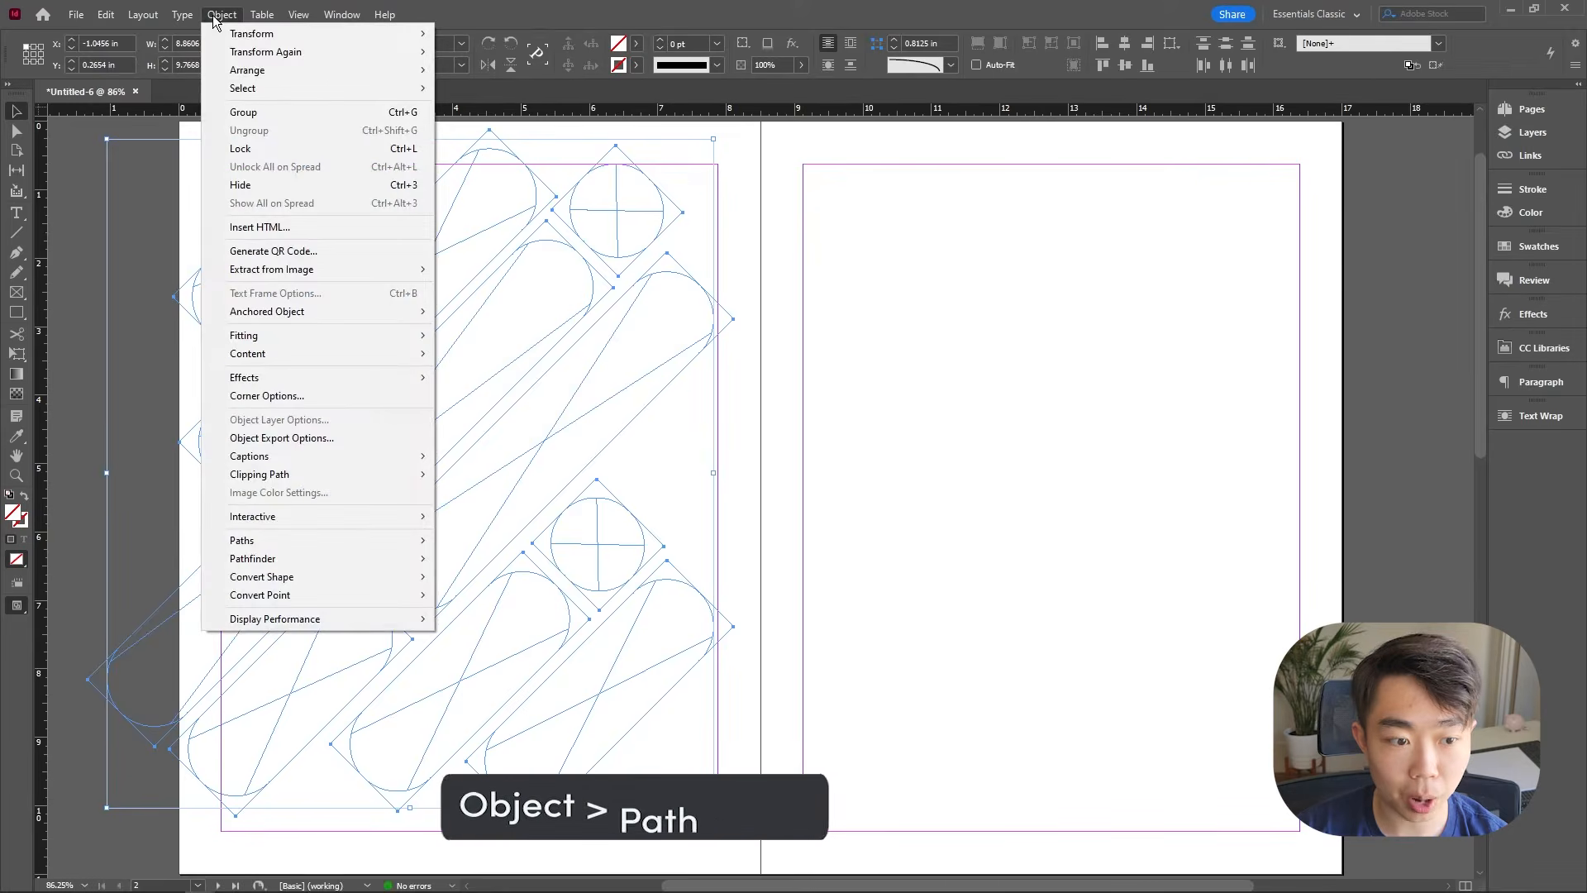
pyautogui.moveTo(360, 540)
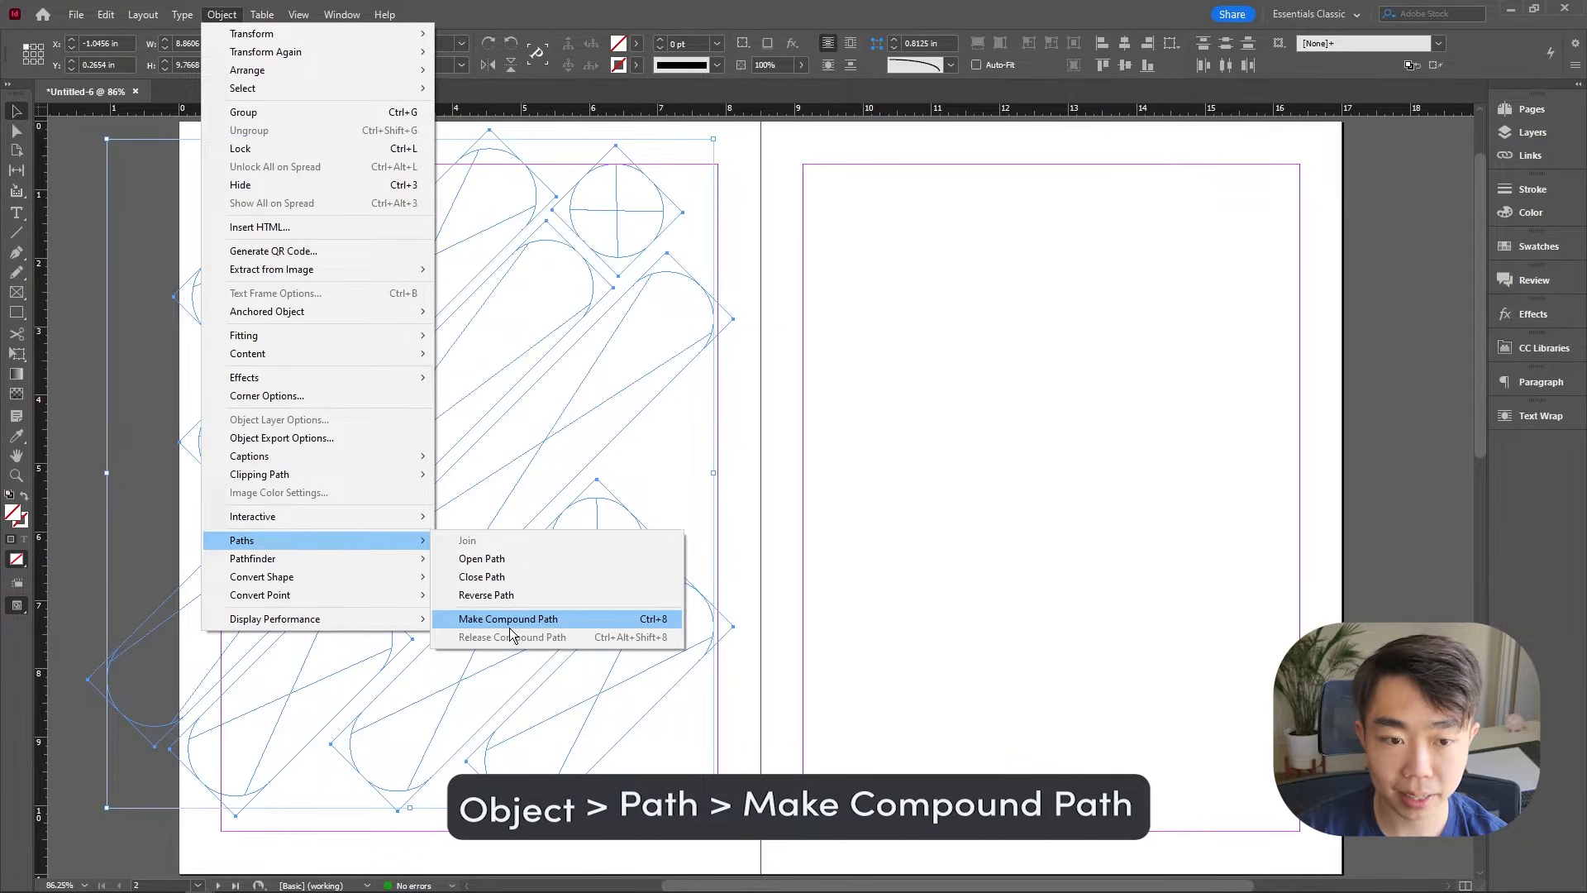
pyautogui.click(680, 475)
# Step: Select all the tilted and circular frames on the first page and combine them into one compound path
pyautogui.moveTo(711, 661); pyautogui.dragTo(334, 273)
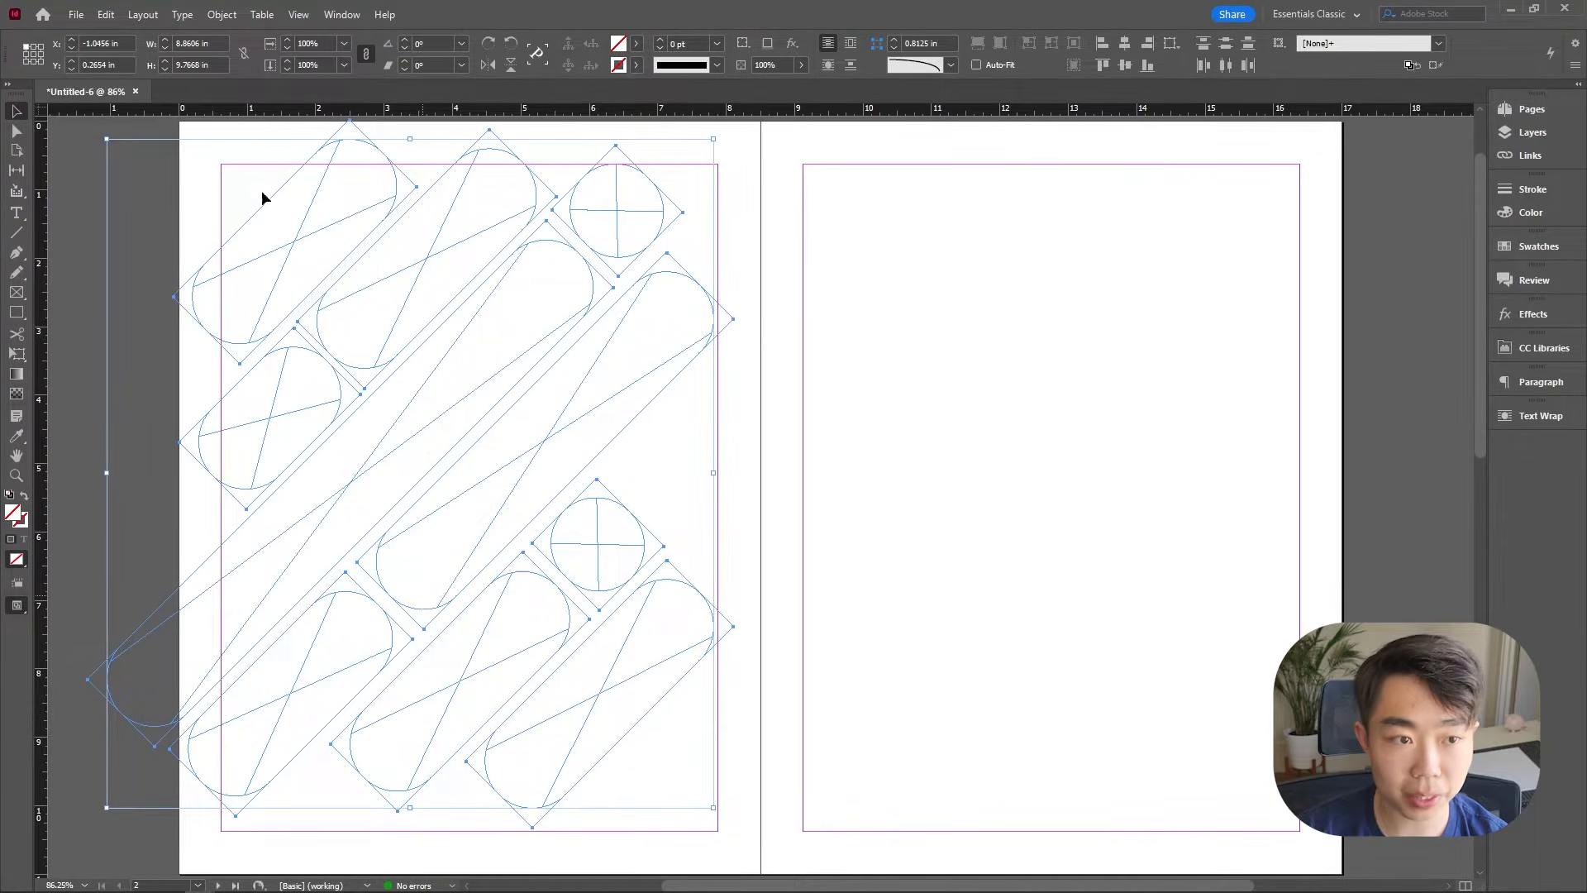
pyautogui.click(218, 16)
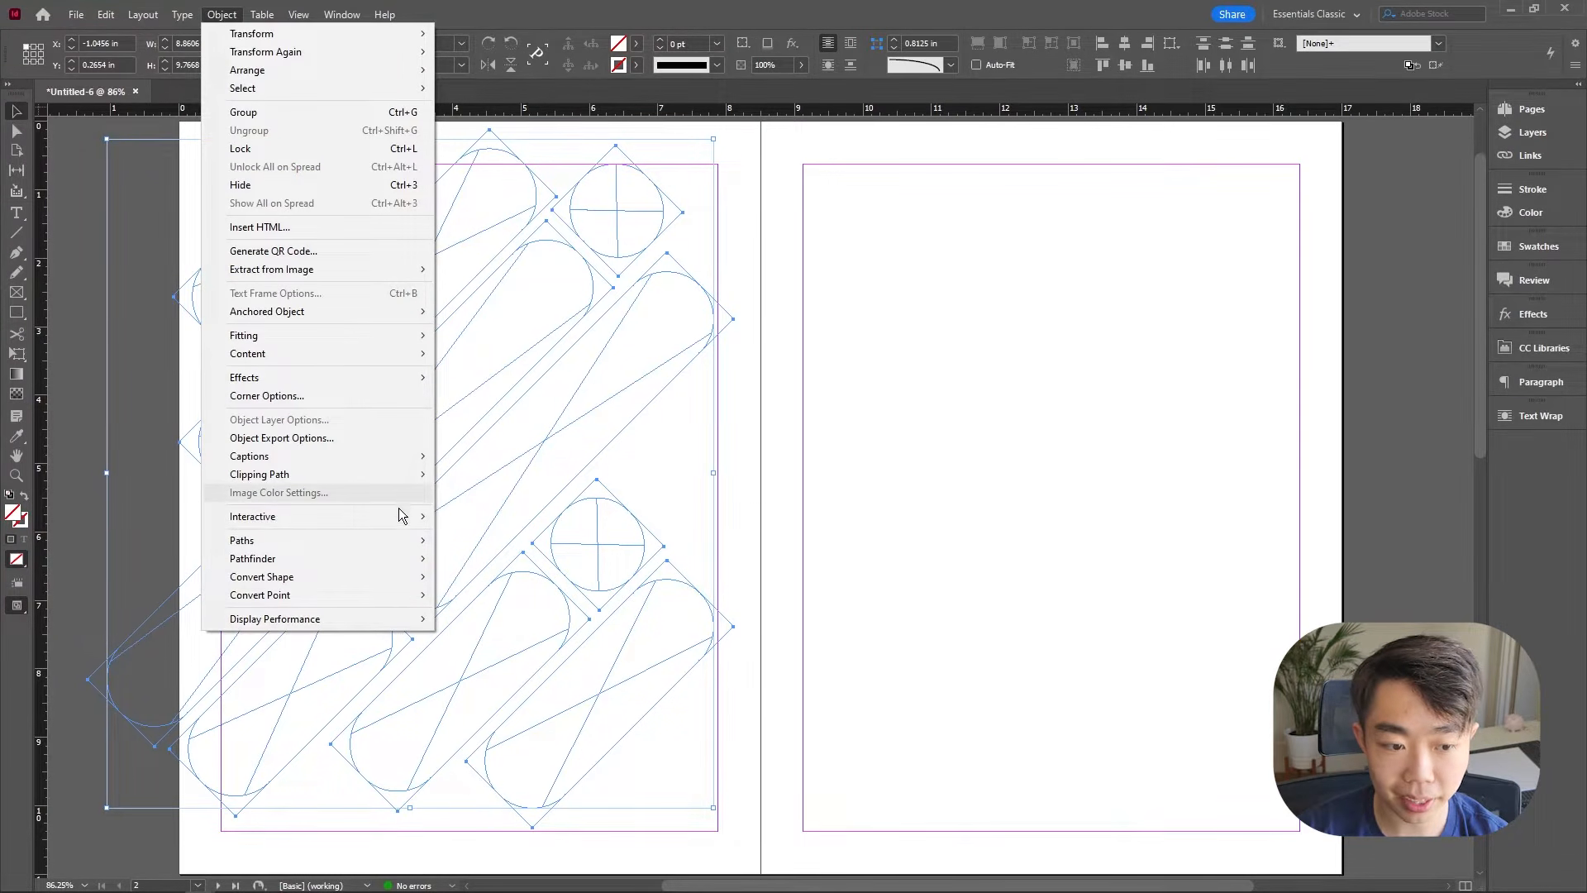
pyautogui.moveTo(402, 540)
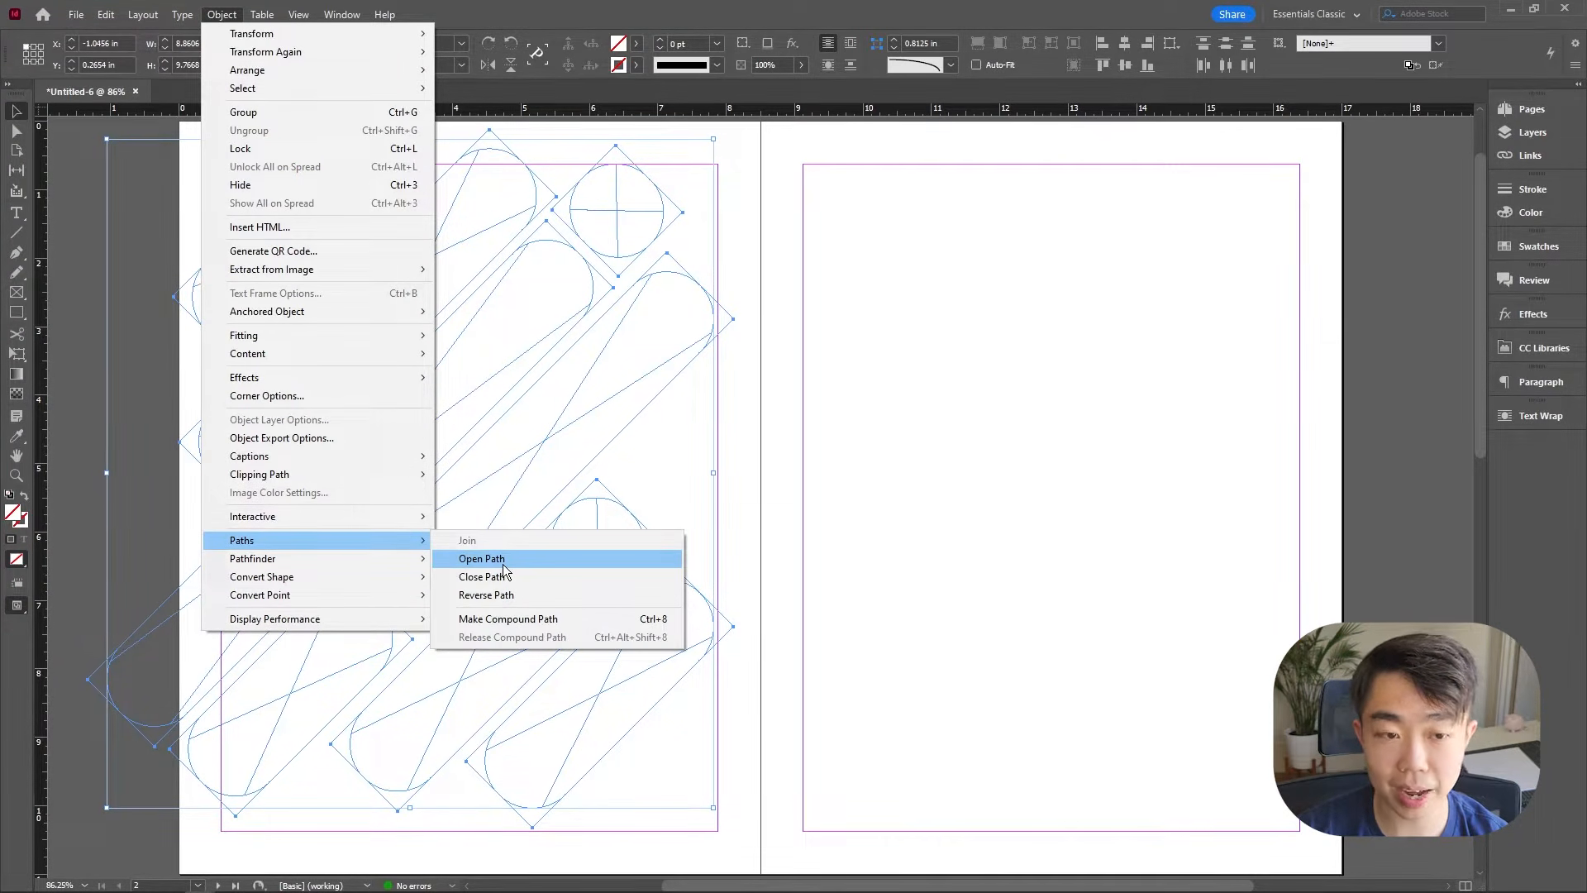
pyautogui.click(518, 618)
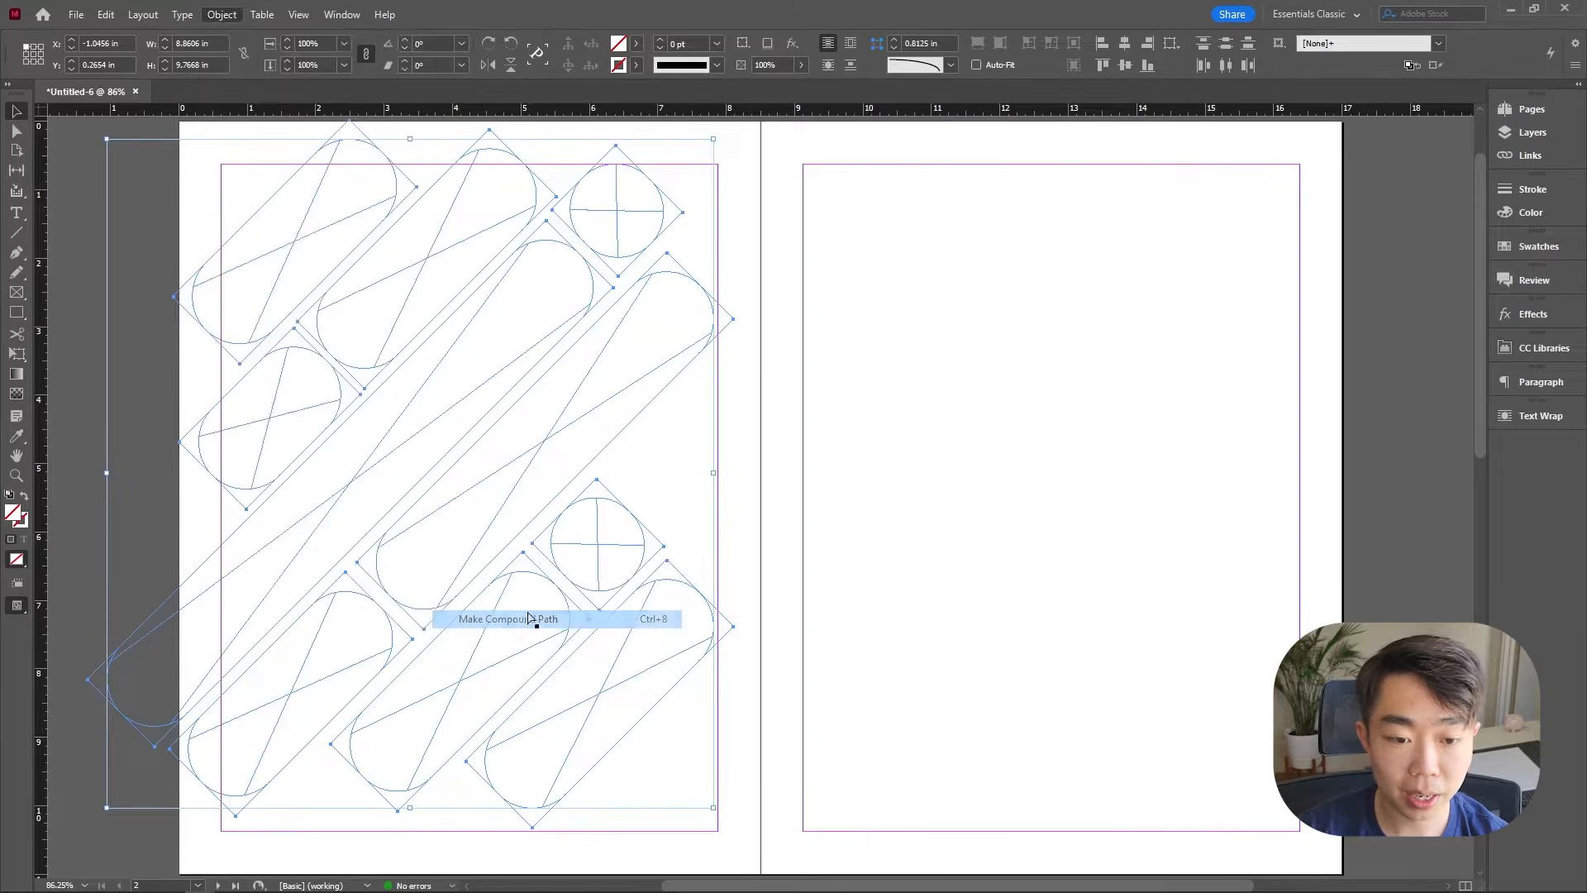
# Step: Place the photo of the person in red clothing into the compound frame and fit it with Fill Frame Proportionally
pyautogui.press('a')
pyautogui.click(709, 538)
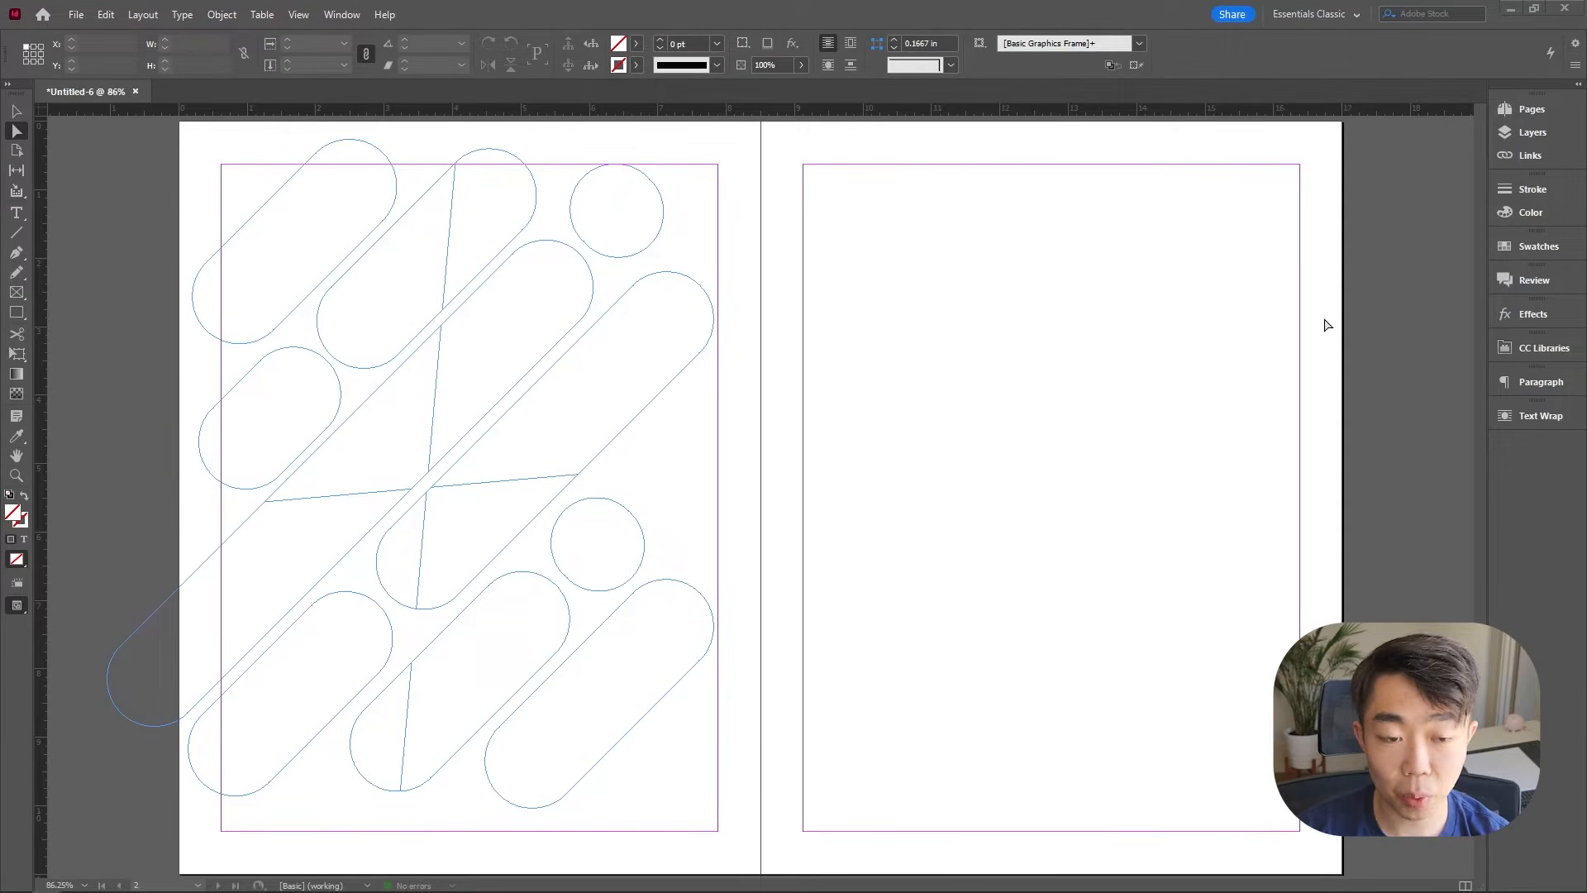
pyautogui.moveTo(1586, 513); pyautogui.dragTo(673, 348)
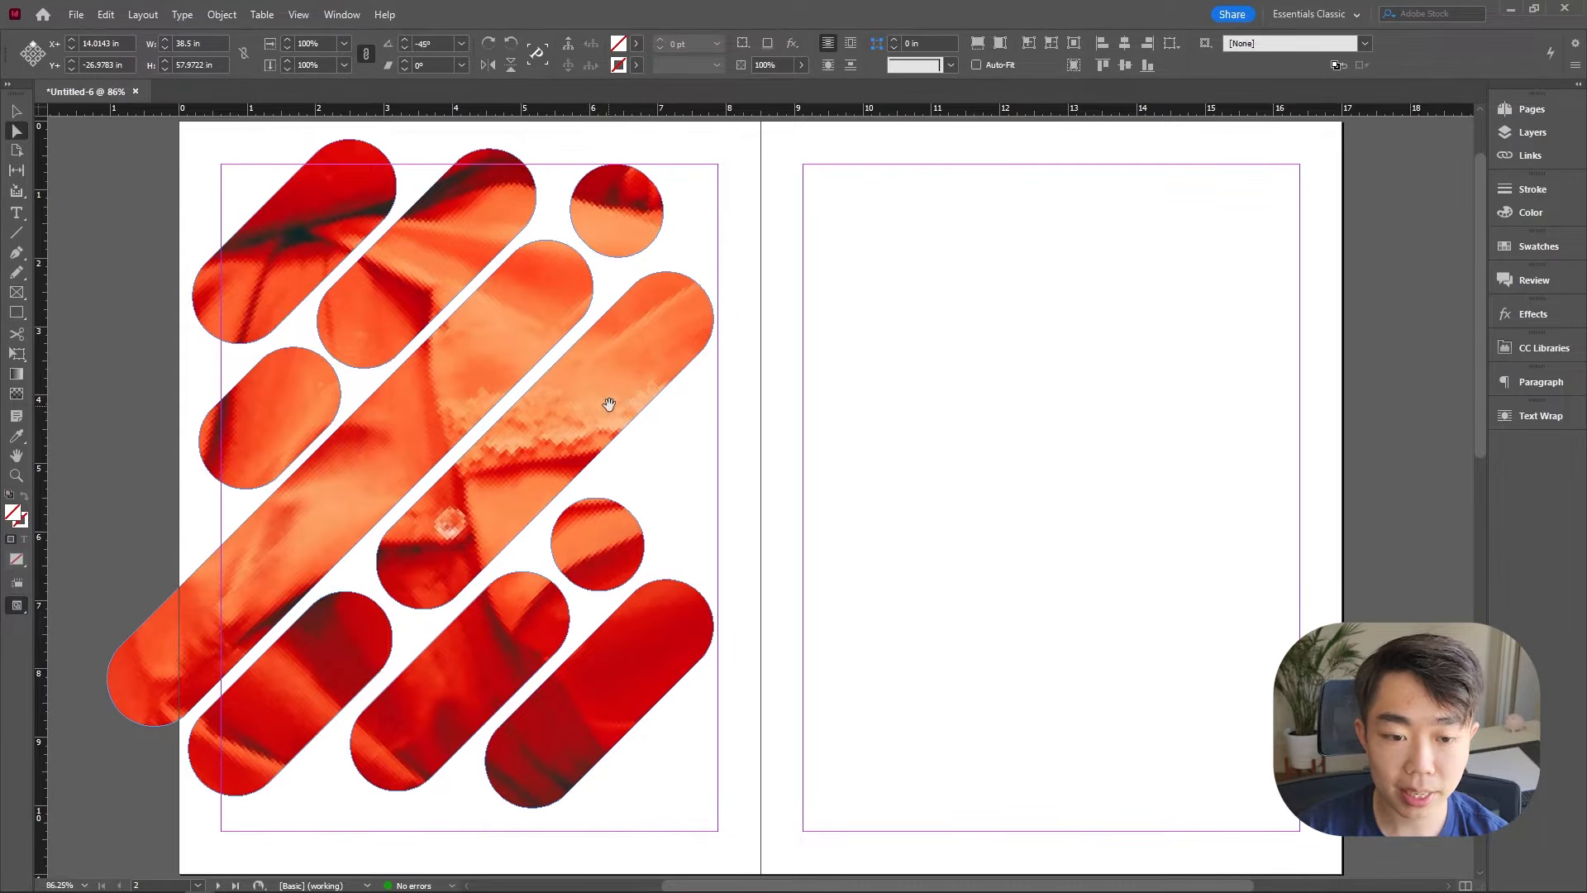
pyautogui.hotkey('ctrl', 'shift', 'alt', 'c')
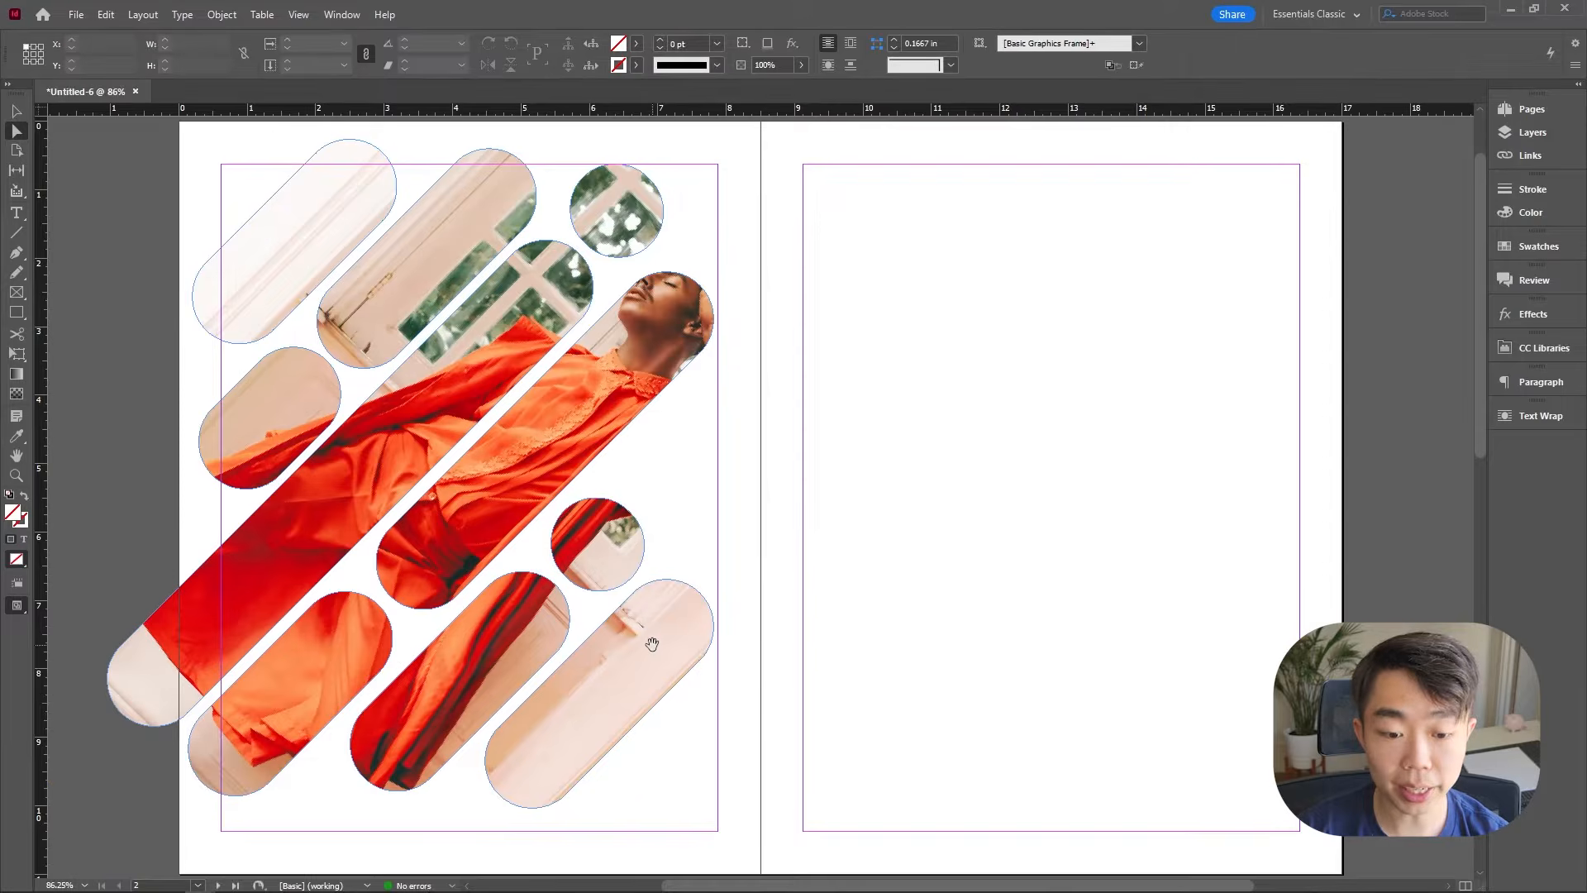
# Step: Try alternative Fitting options on the photo inside the compound frame
pyautogui.press('v')
pyautogui.rightClick(658, 641)
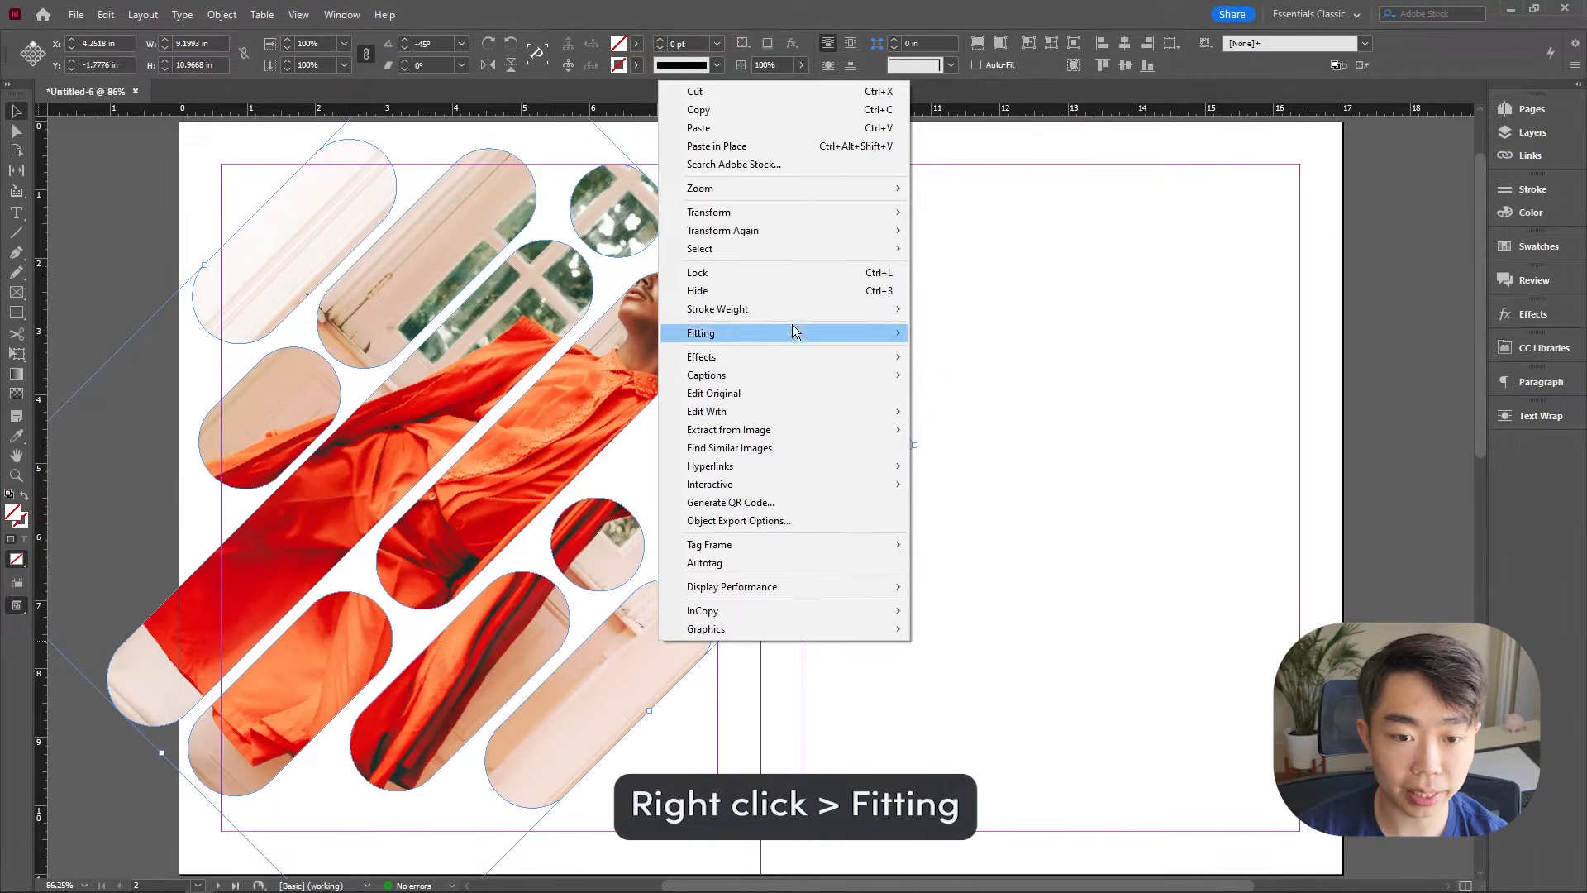
pyautogui.moveTo(800, 332)
pyautogui.click(962, 350)
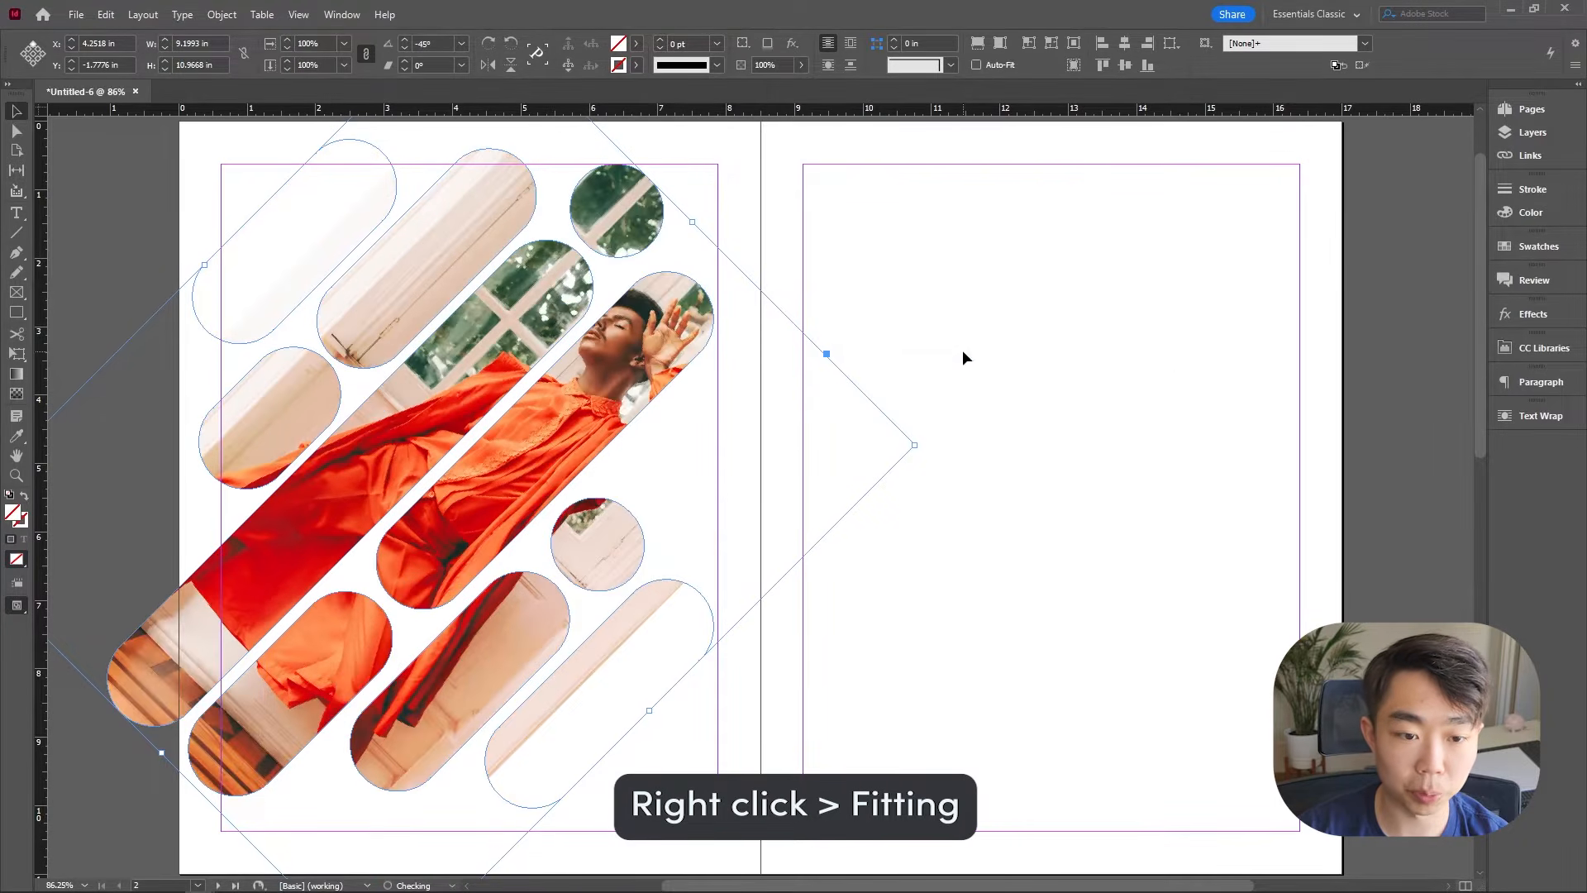
pyautogui.rightClick(577, 433)
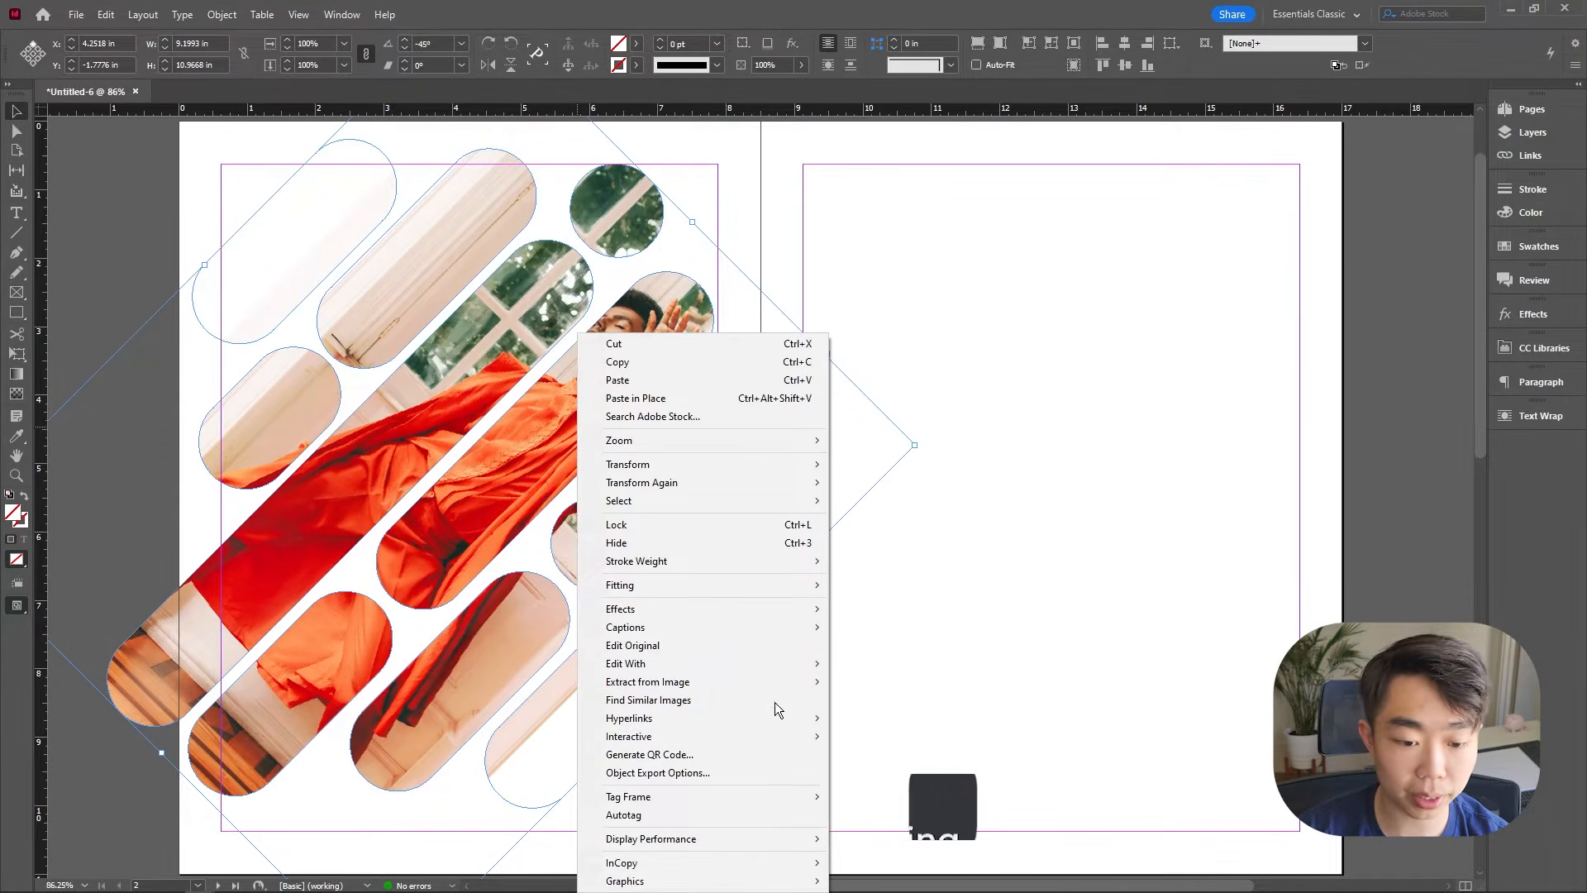
pyautogui.moveTo(769, 486)
pyautogui.click(934, 529)
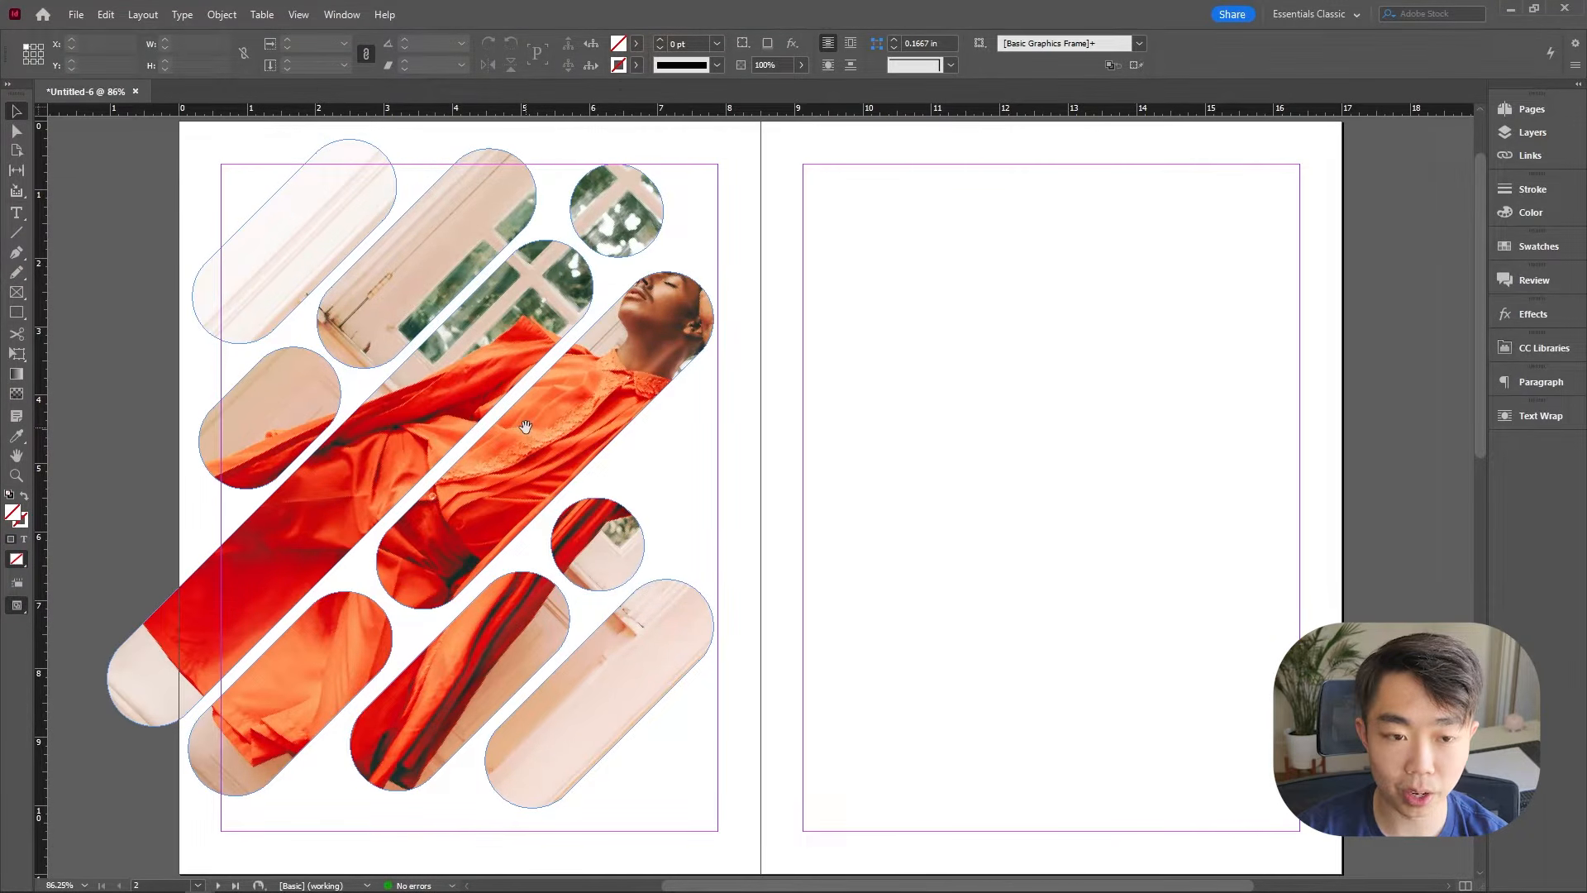
# Step: Set the rotation of the photo inside the compound frame to 0° and scale it to about 8.4 by 12.64 in
pyautogui.click(612, 390)
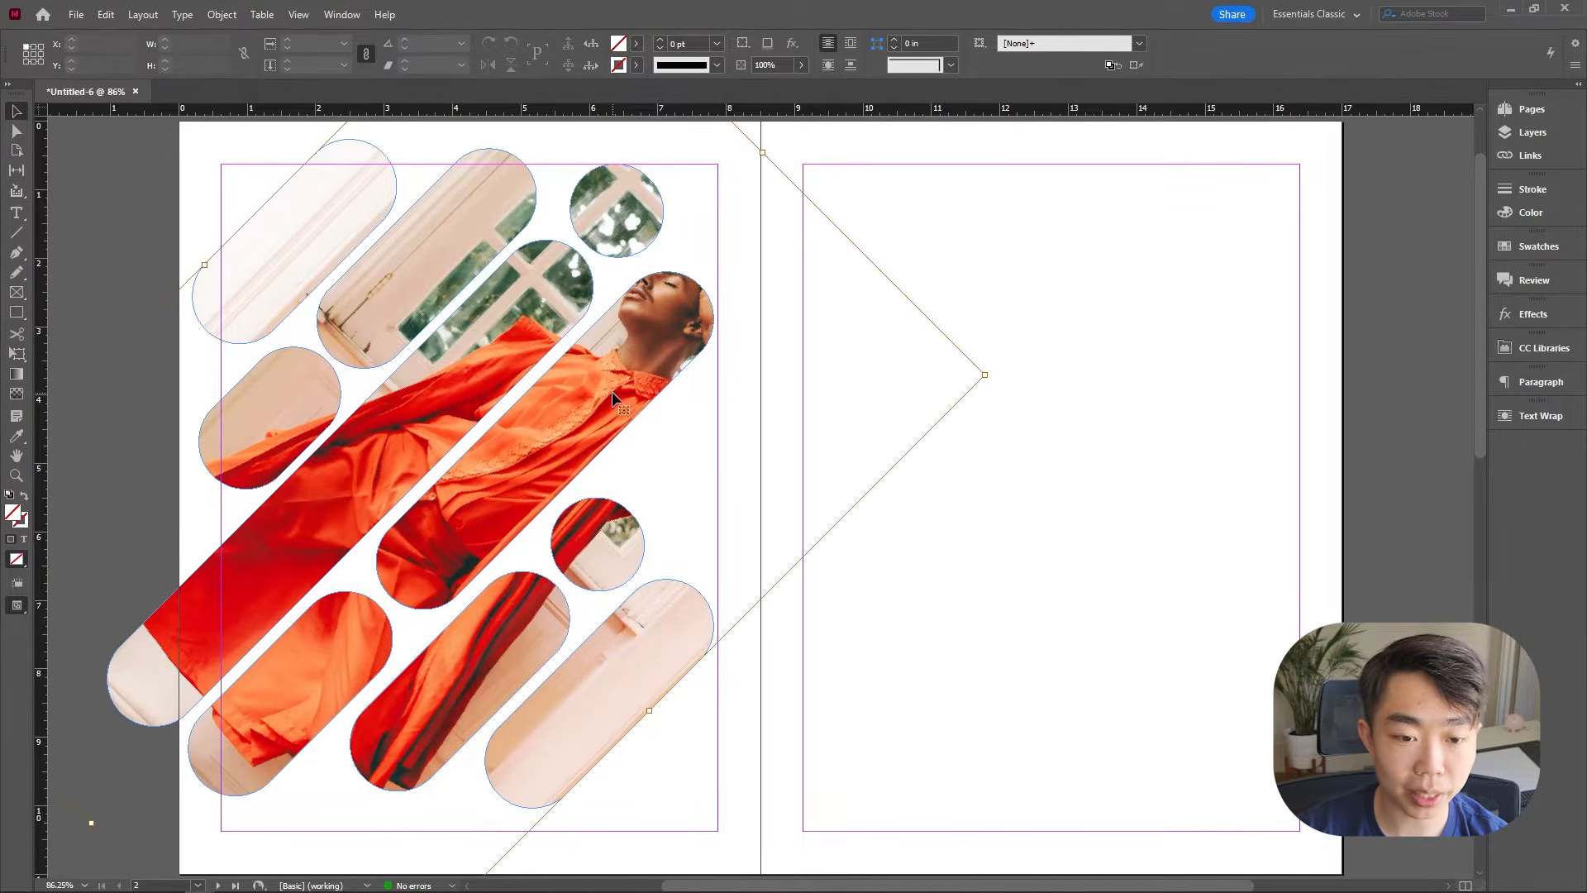
pyautogui.doubleClick(438, 46)
pyautogui.write('0')
pyautogui.press('Return')
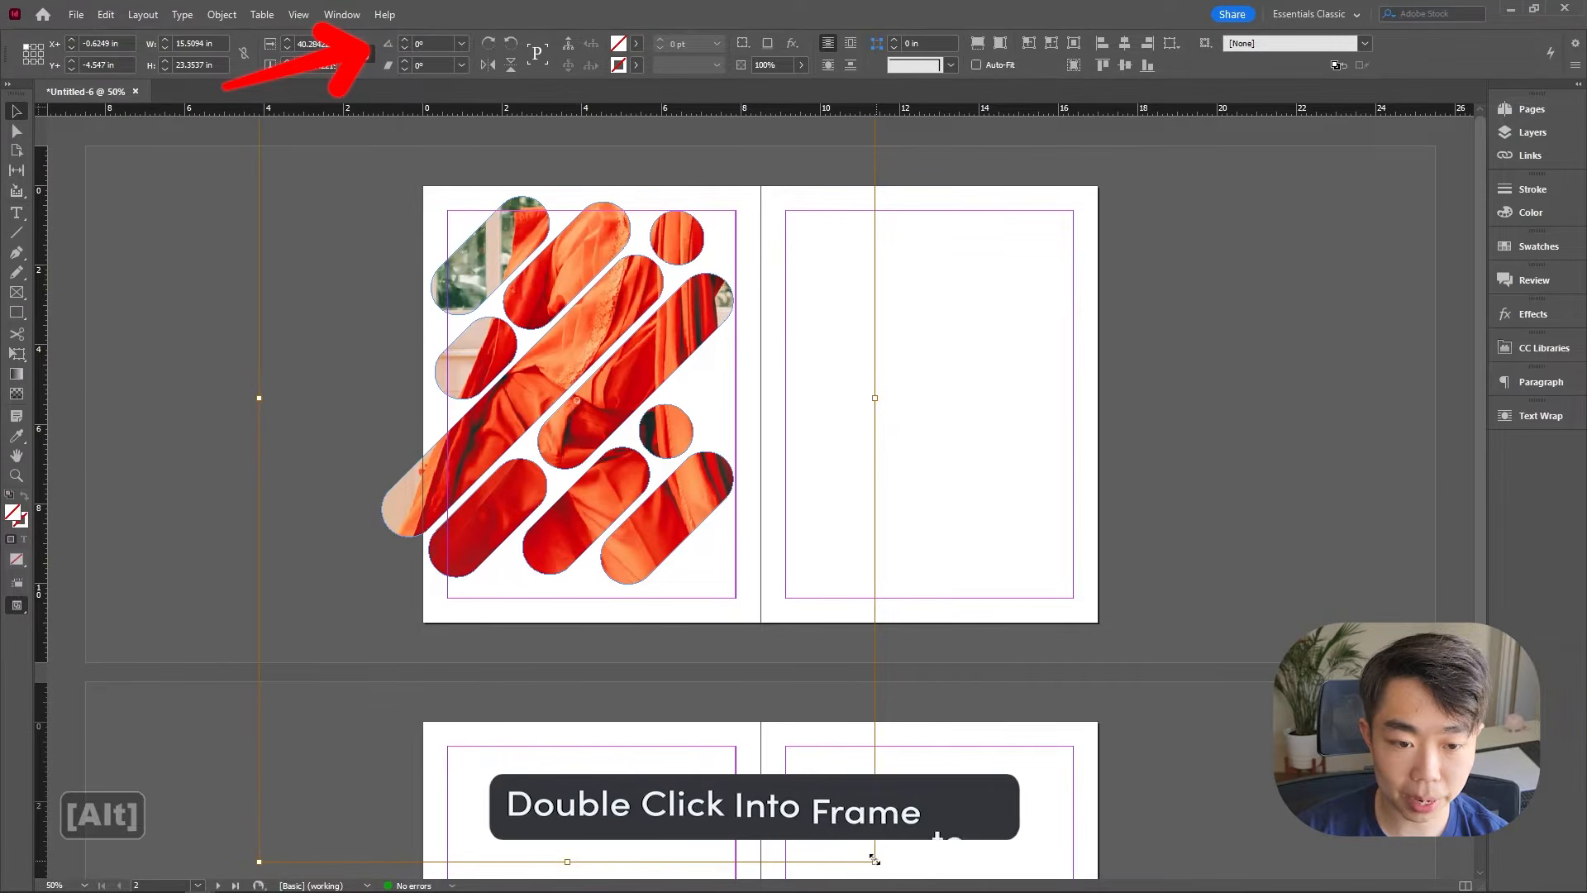
pyautogui.moveTo(733, 648); pyautogui.dragTo(738, 595)
pyautogui.click(800, 486)
pyautogui.scroll(2, 761, 454)
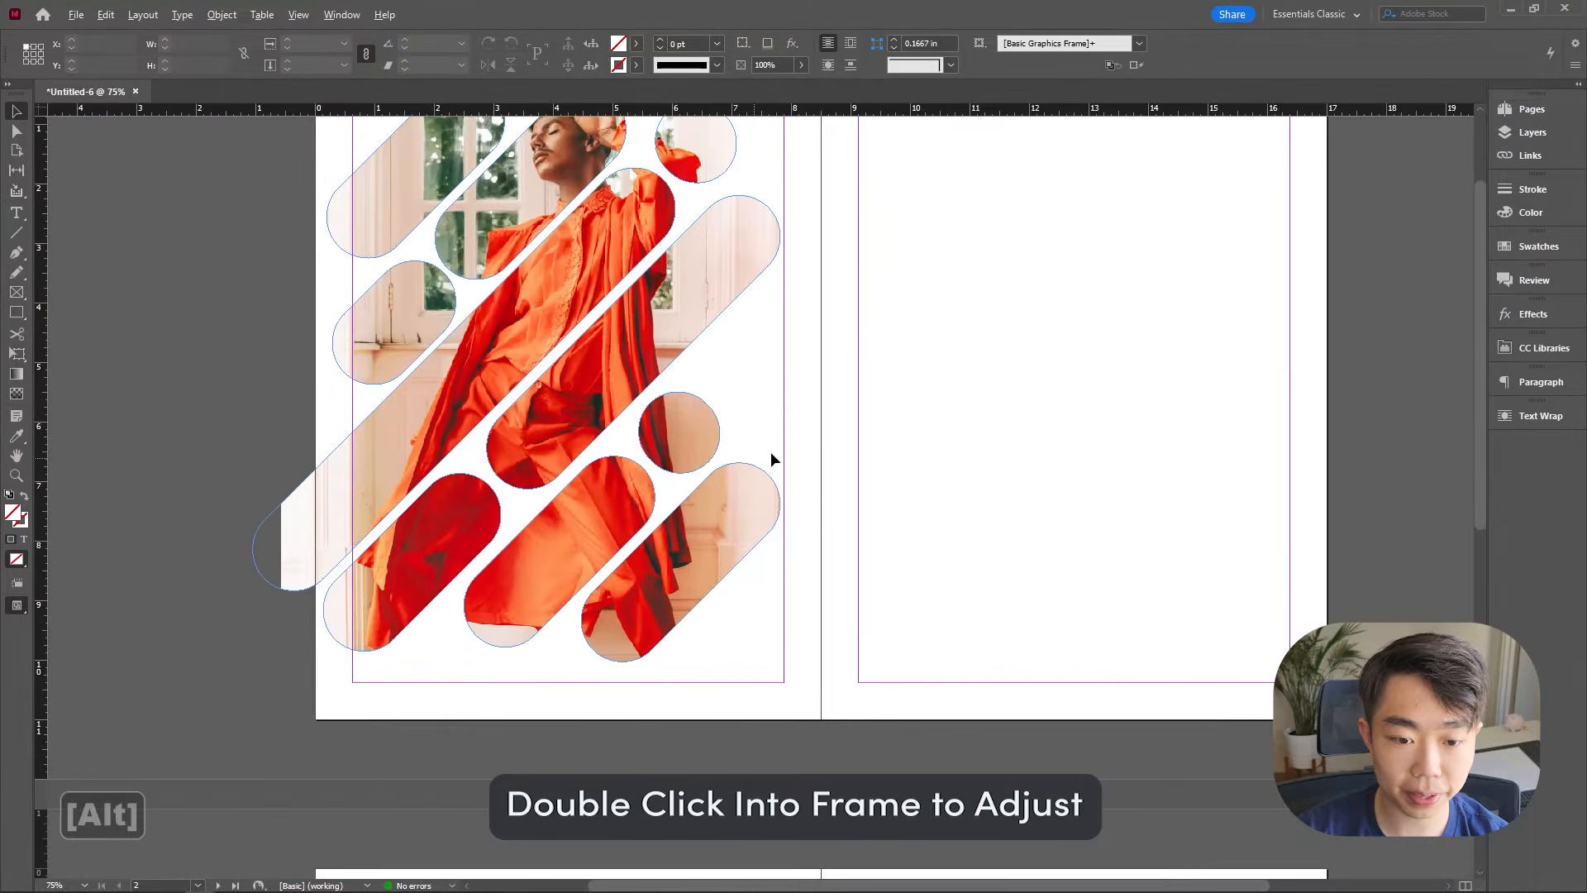
# Step: Shift the photo slightly down and left inside the frame, to about X 3.08 and Y 1.4 in, and preview the spread
pyautogui.press('w')
pyautogui.press('w')
pyautogui.hotkey('ctrl', '-')
pyautogui.click(627, 399)
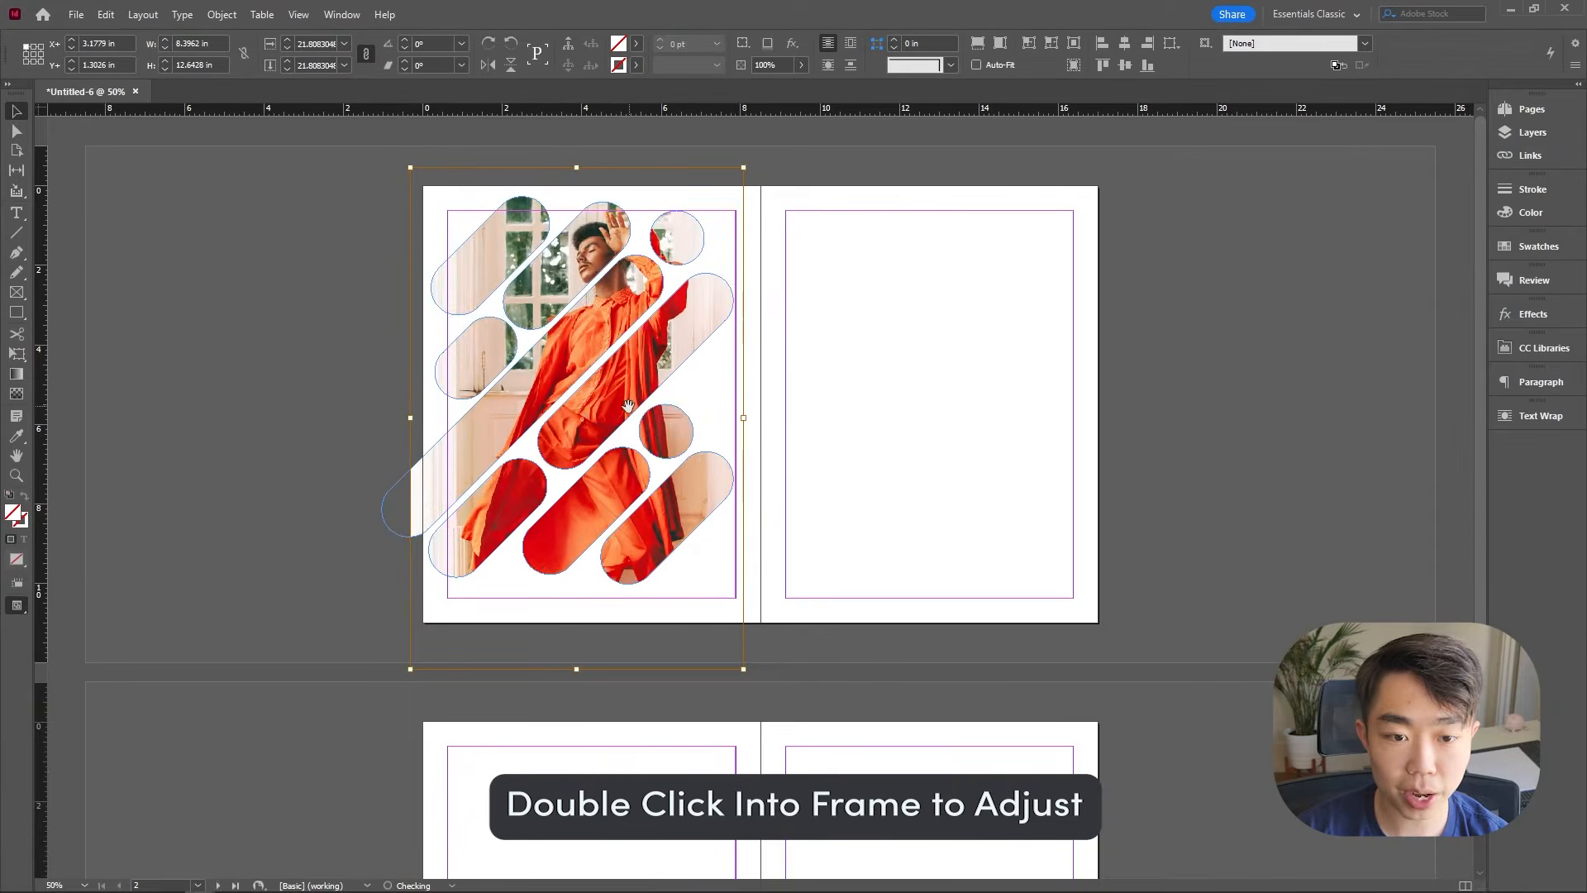
pyautogui.moveTo(627, 399); pyautogui.dragTo(622, 403)
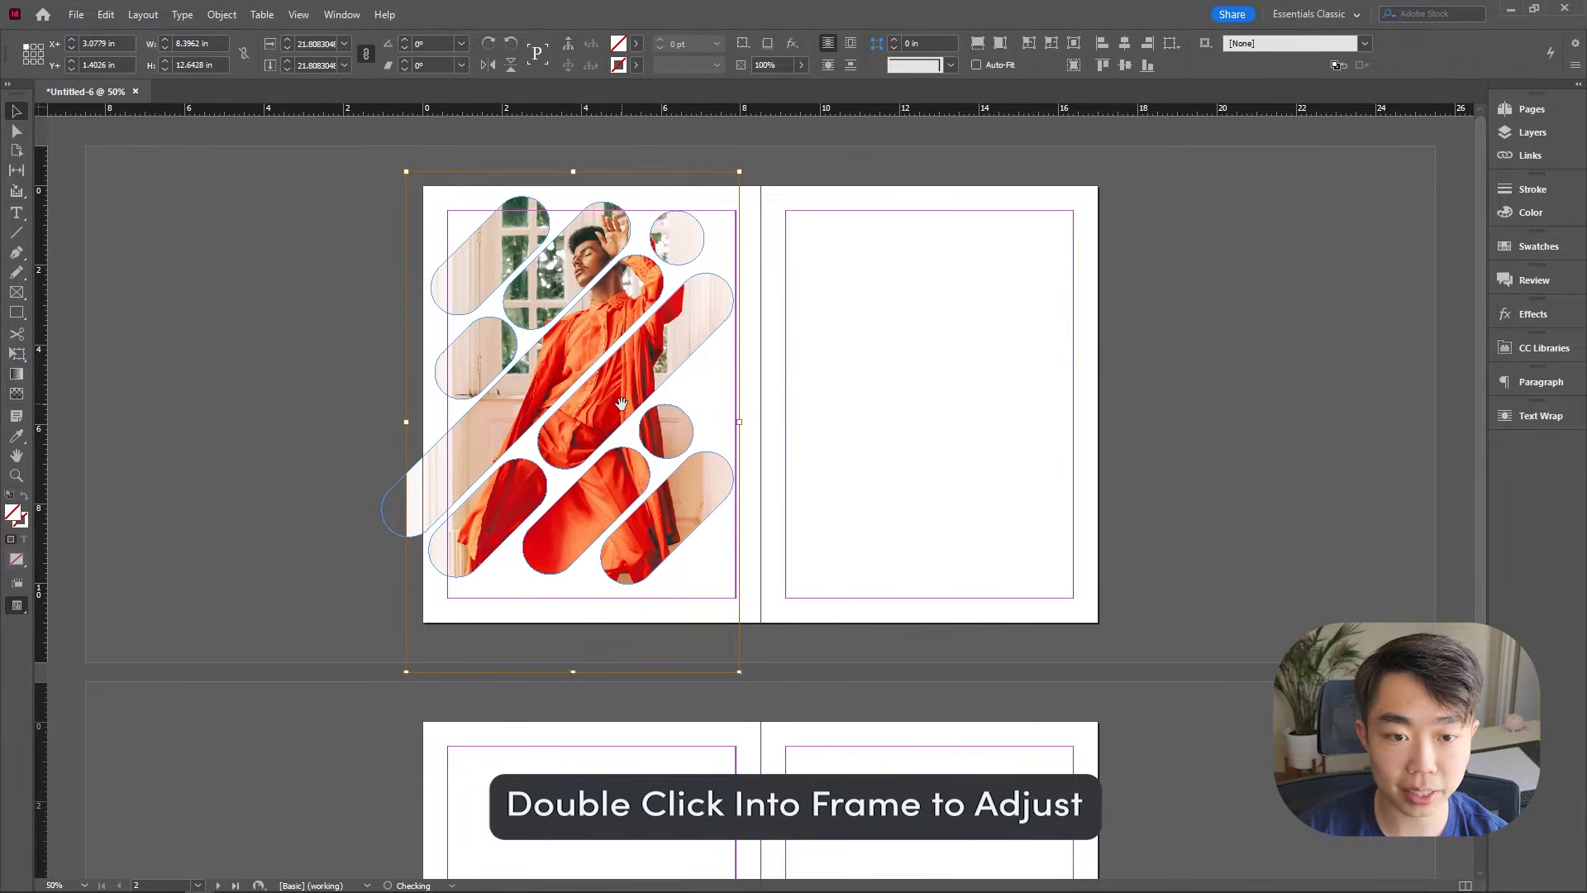
pyautogui.click(989, 395)
pyautogui.press('w')
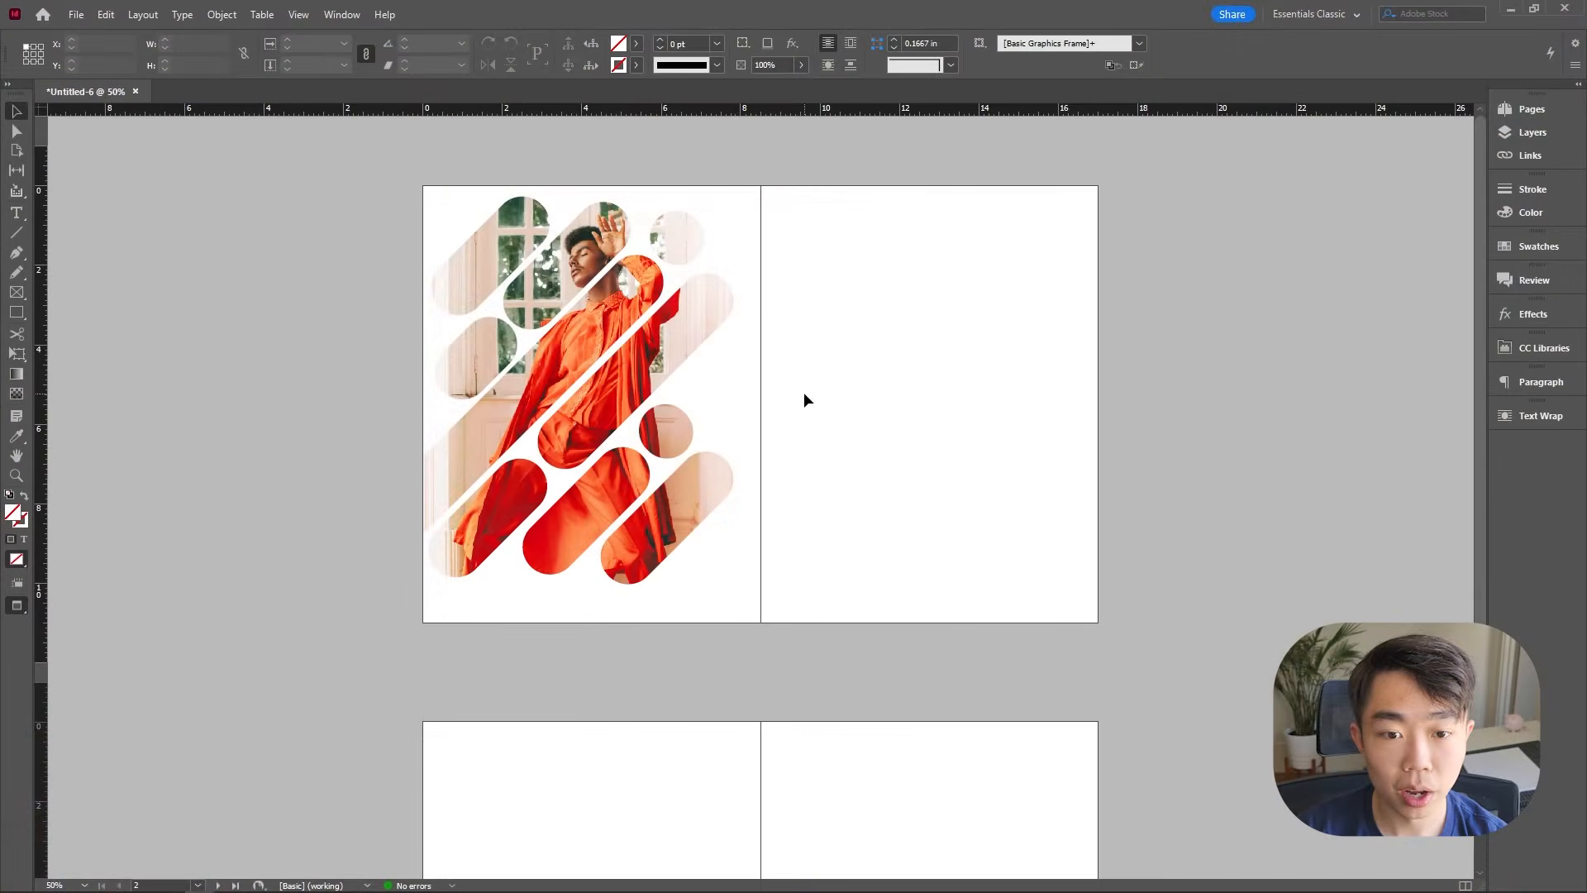
# Step: Draw a narrow vertical rectangle about 0.76 by 2.87 in near the left margin of the second page
pyautogui.scroll(2, 787, 373)
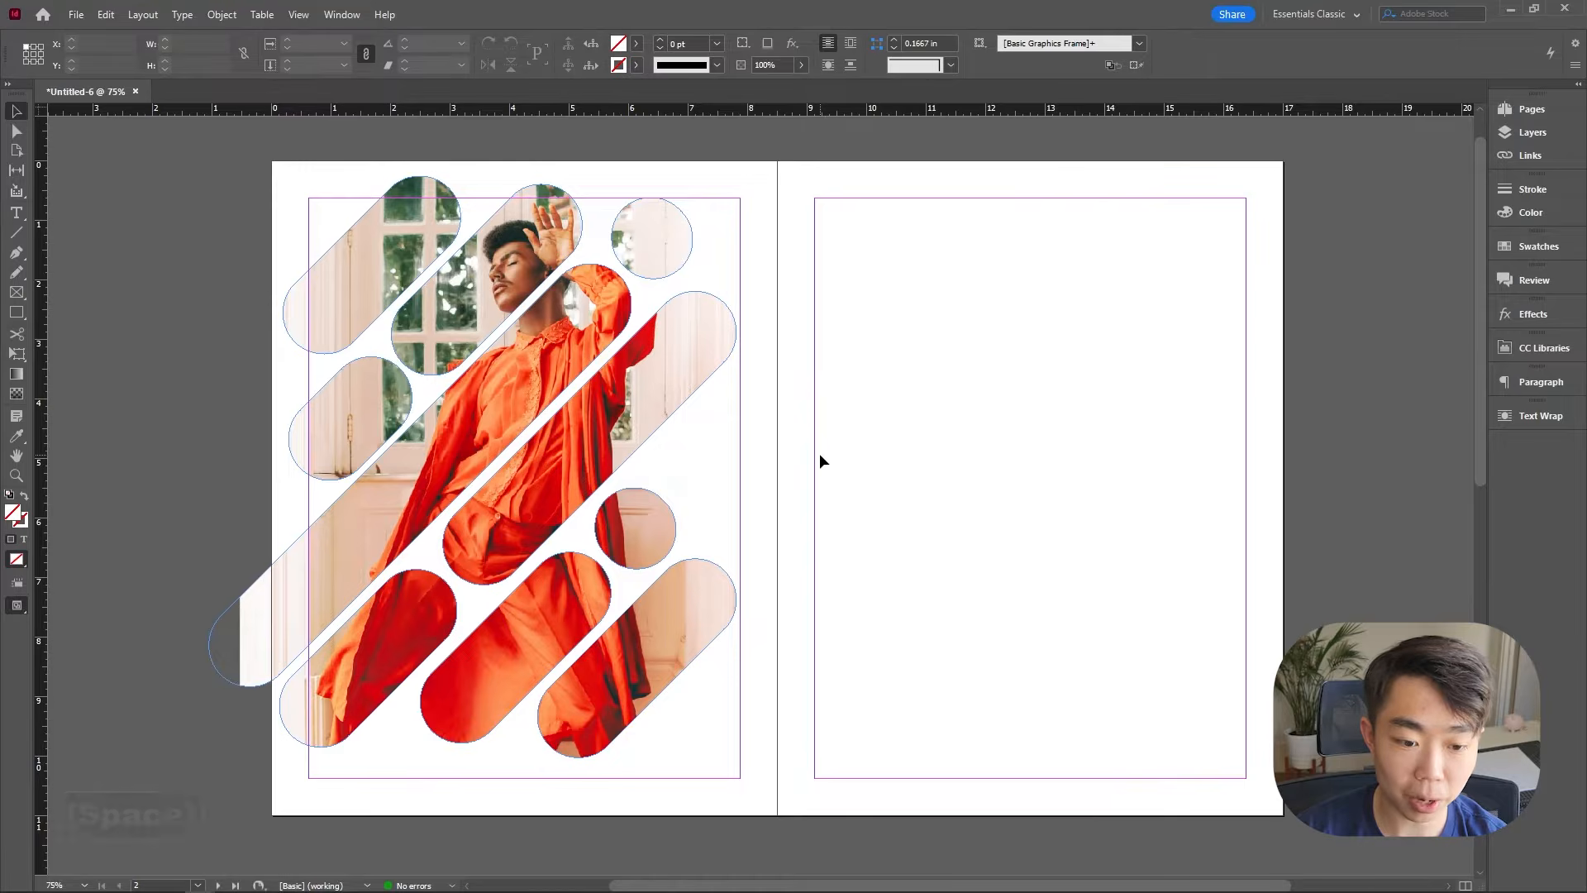
pyautogui.scroll(-2, 645, 429)
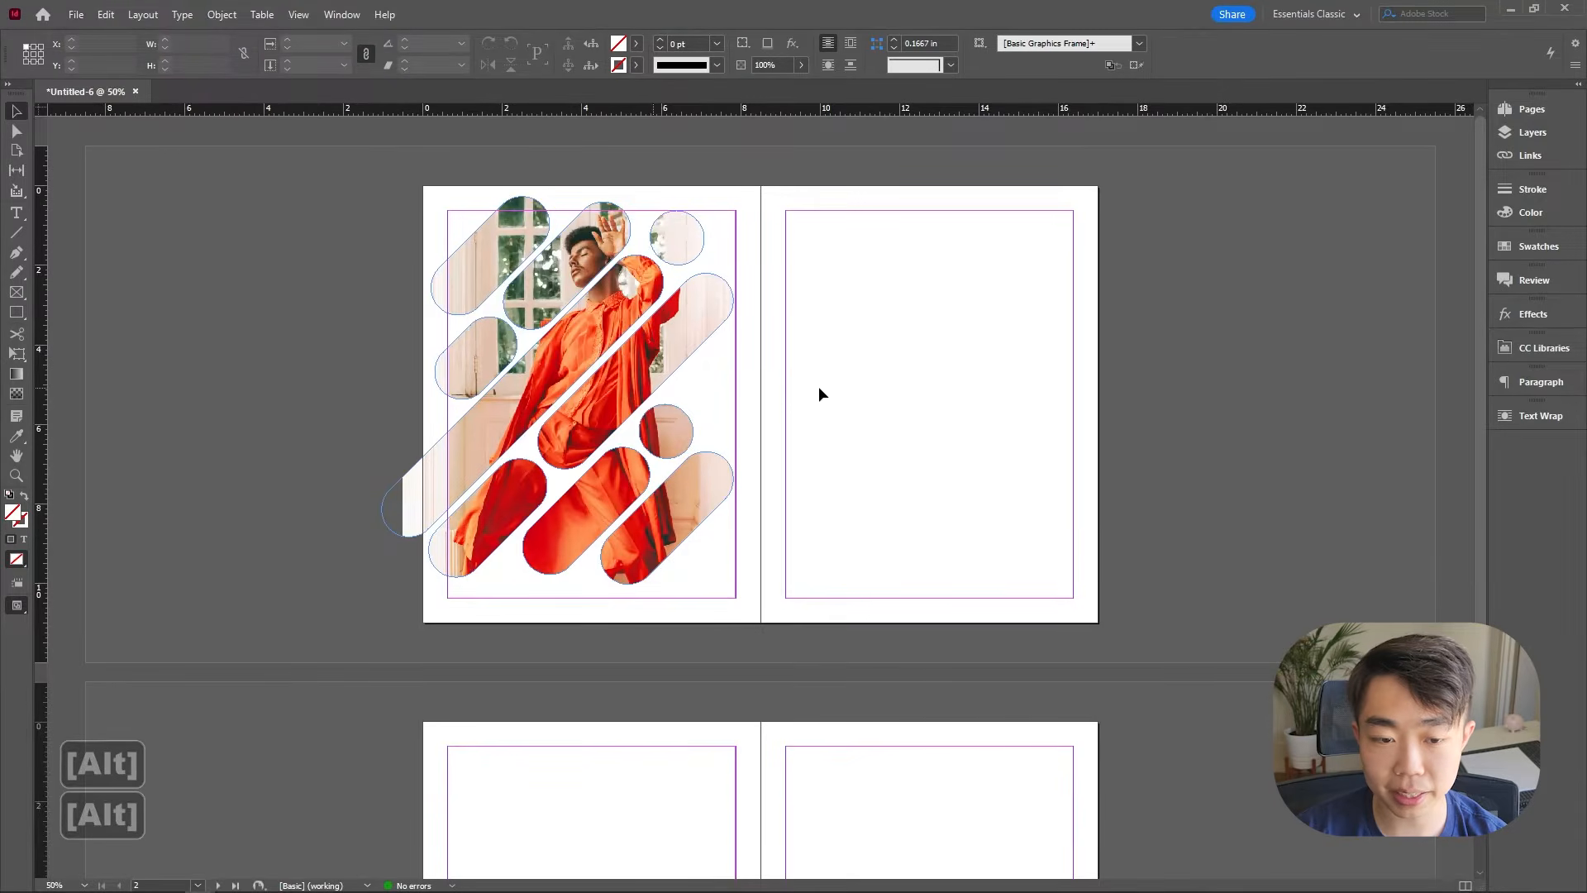
pyautogui.scroll(2, 768, 394)
pyautogui.moveTo(787, 383); pyautogui.dragTo(685, 437)
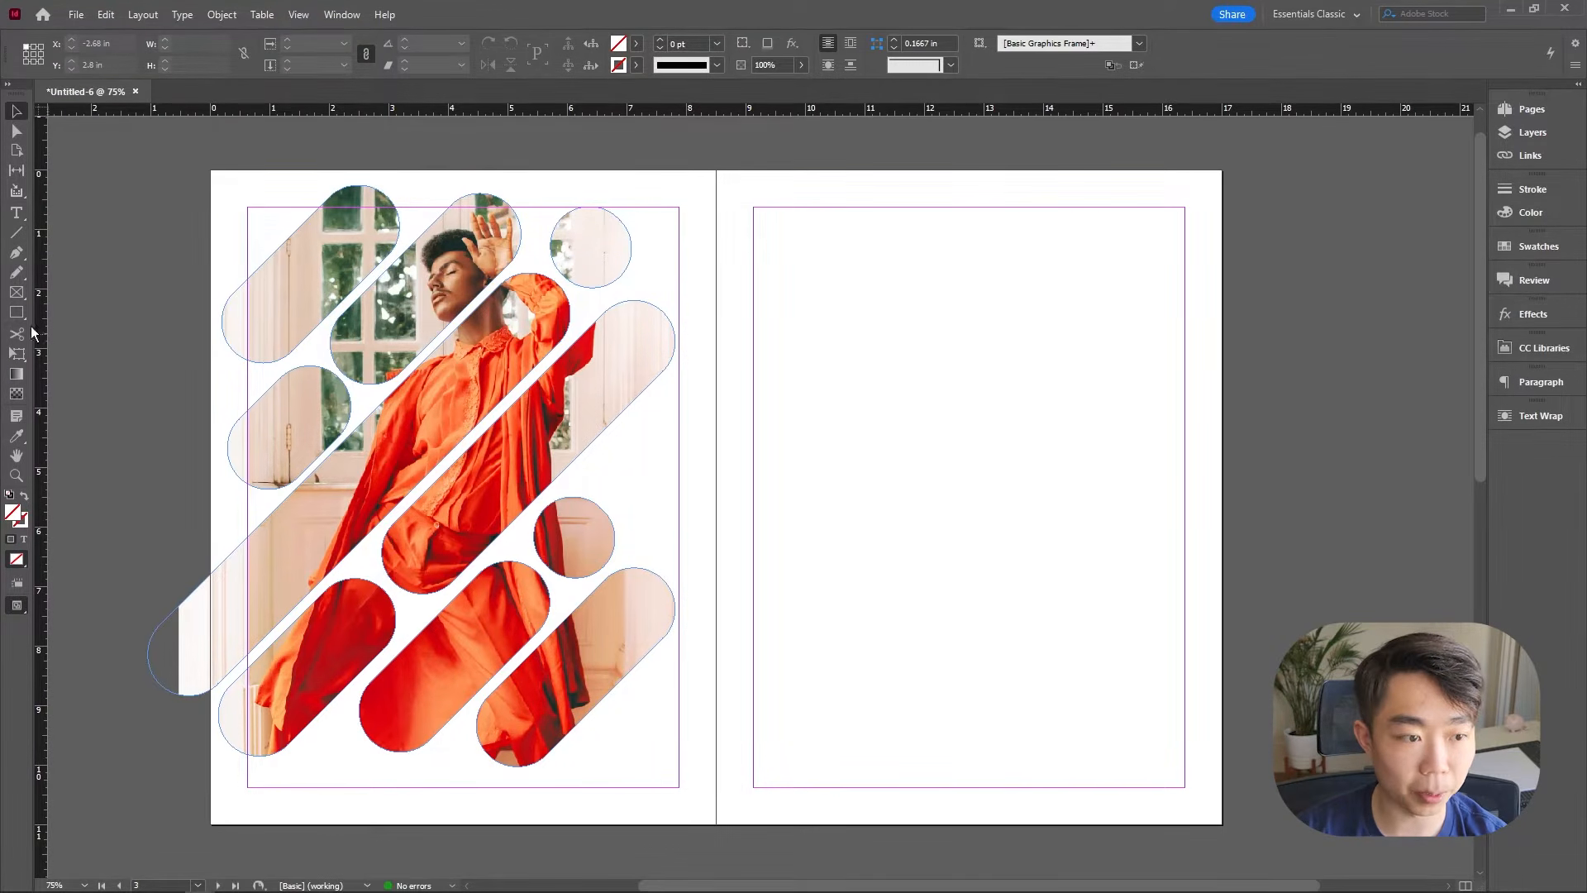
pyautogui.moveTo(765, 311); pyautogui.dragTo(815, 507)
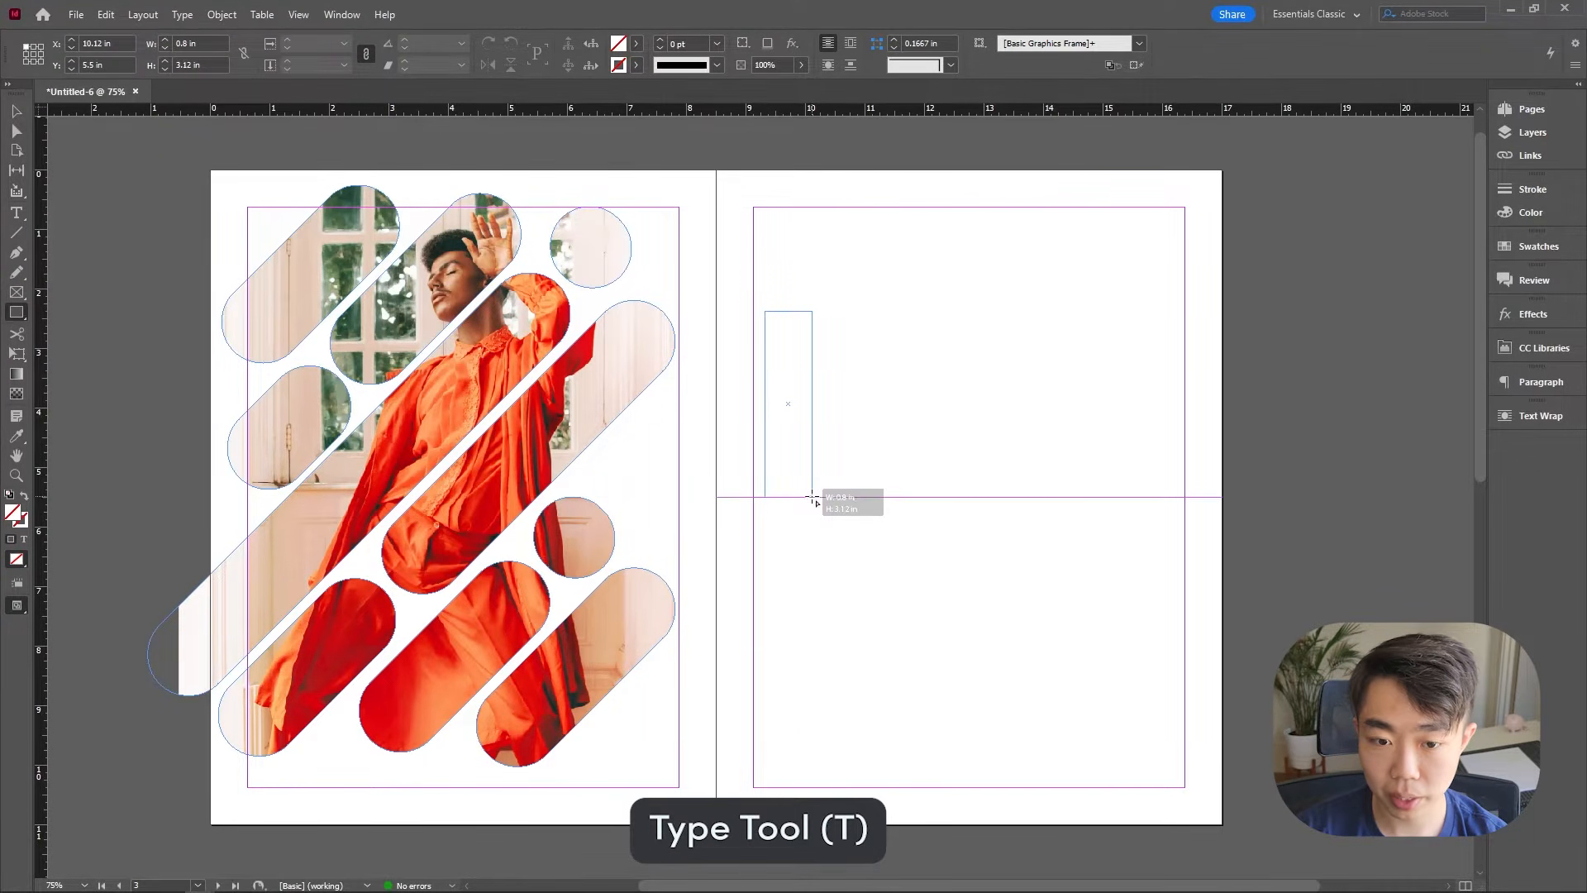
pyautogui.moveTo(811, 485); pyautogui.dragTo(810, 482)
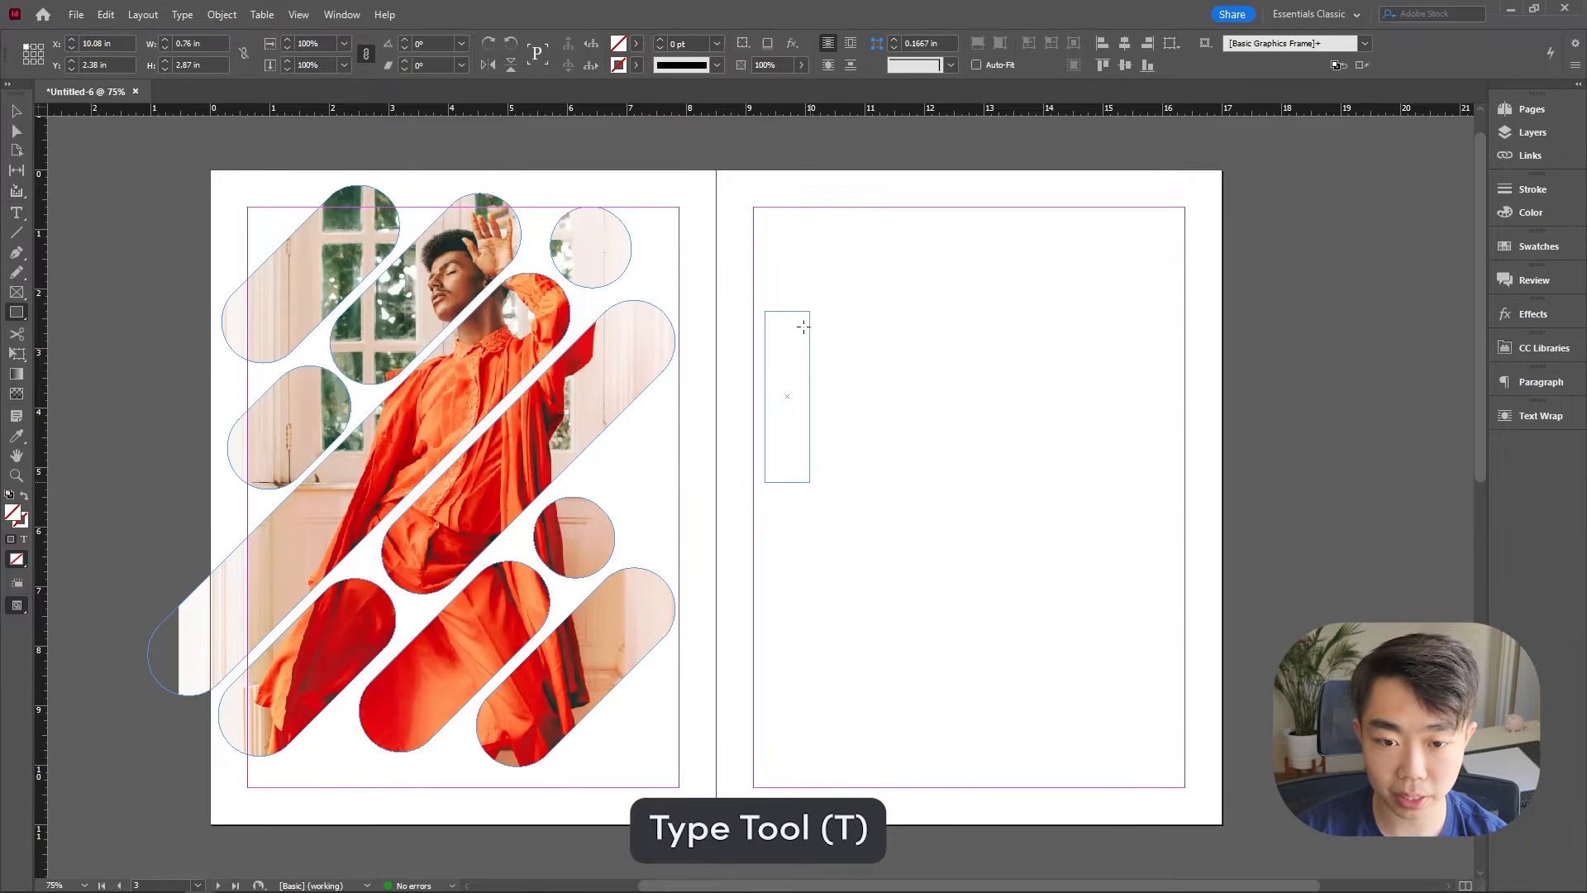
# Step: Apply rounded corners of 0.625 in to all four corners of the narrow rectangle
pyautogui.click(222, 14)
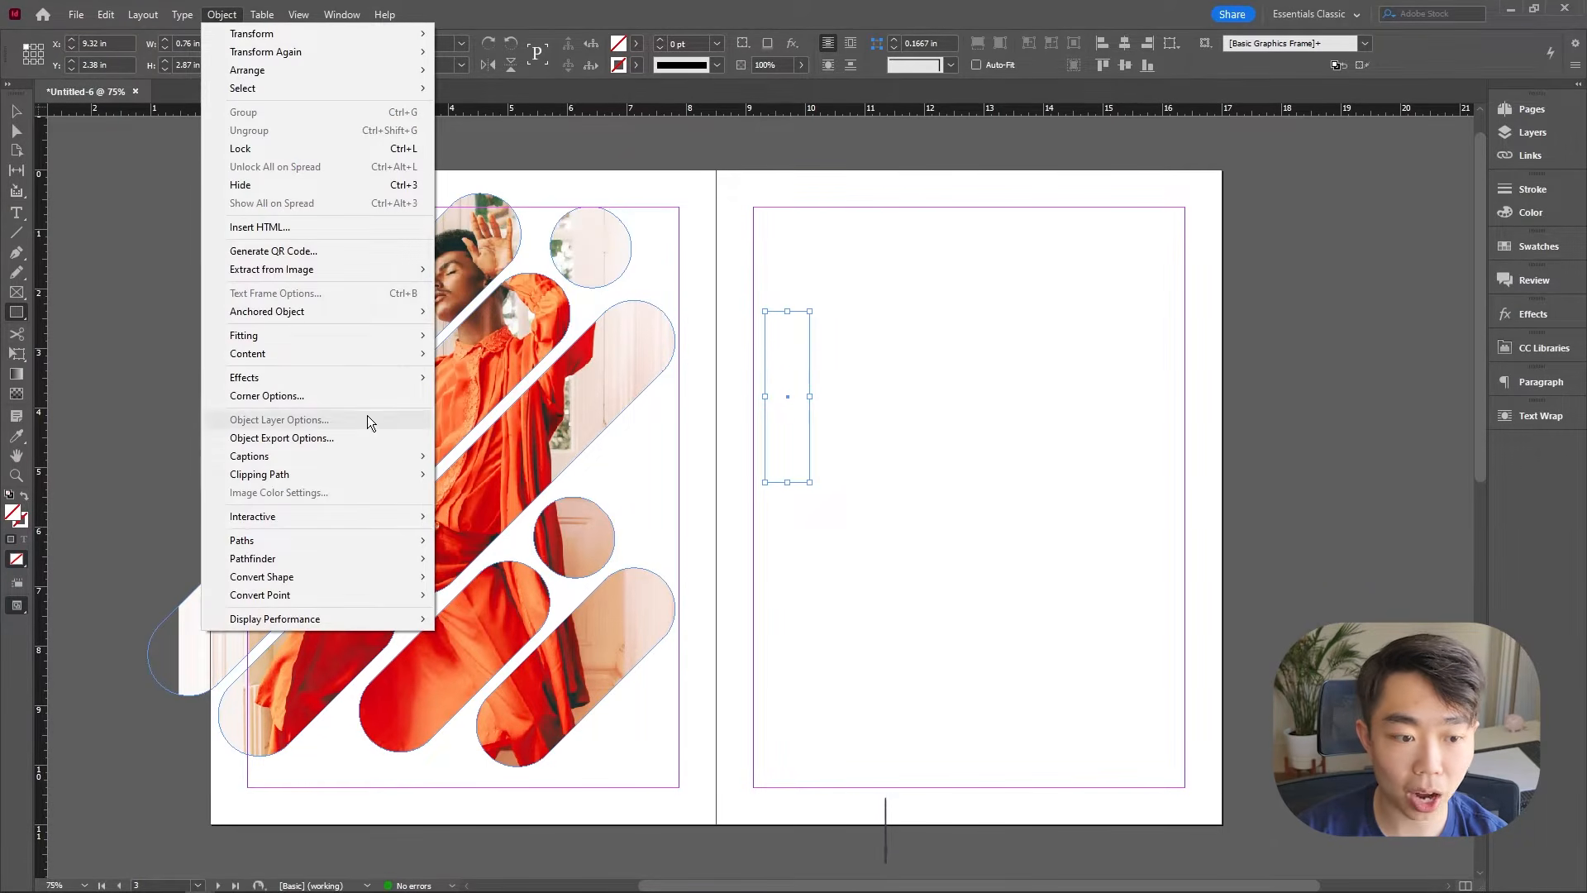
pyautogui.click(266, 395)
pyautogui.moveTo(665, 339); pyautogui.dragTo(518, 374)
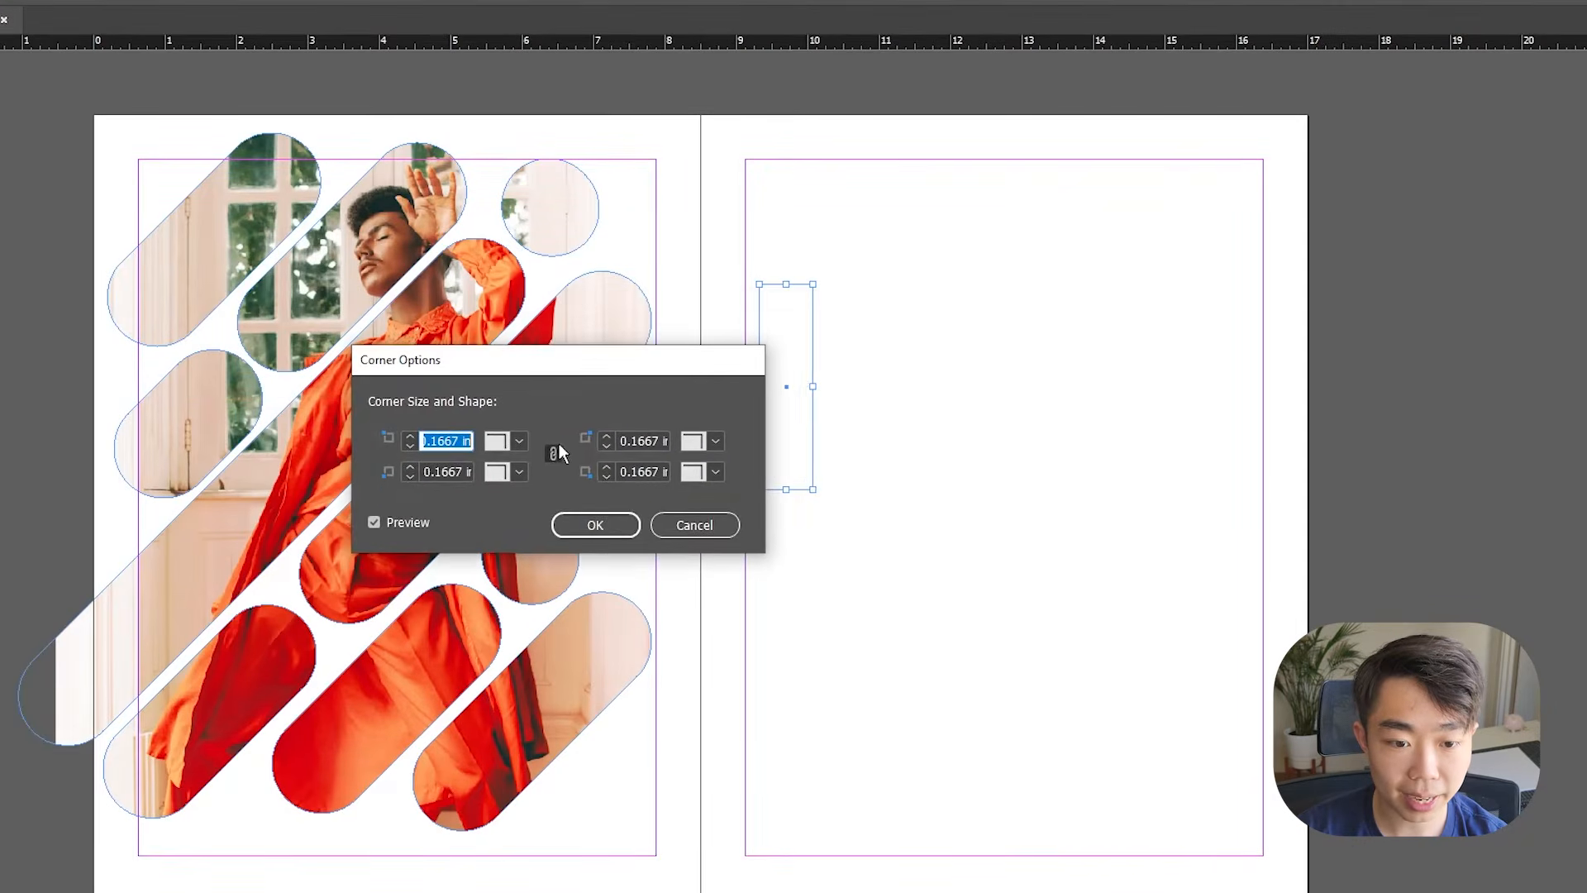
pyautogui.click(566, 441)
pyautogui.click(549, 565)
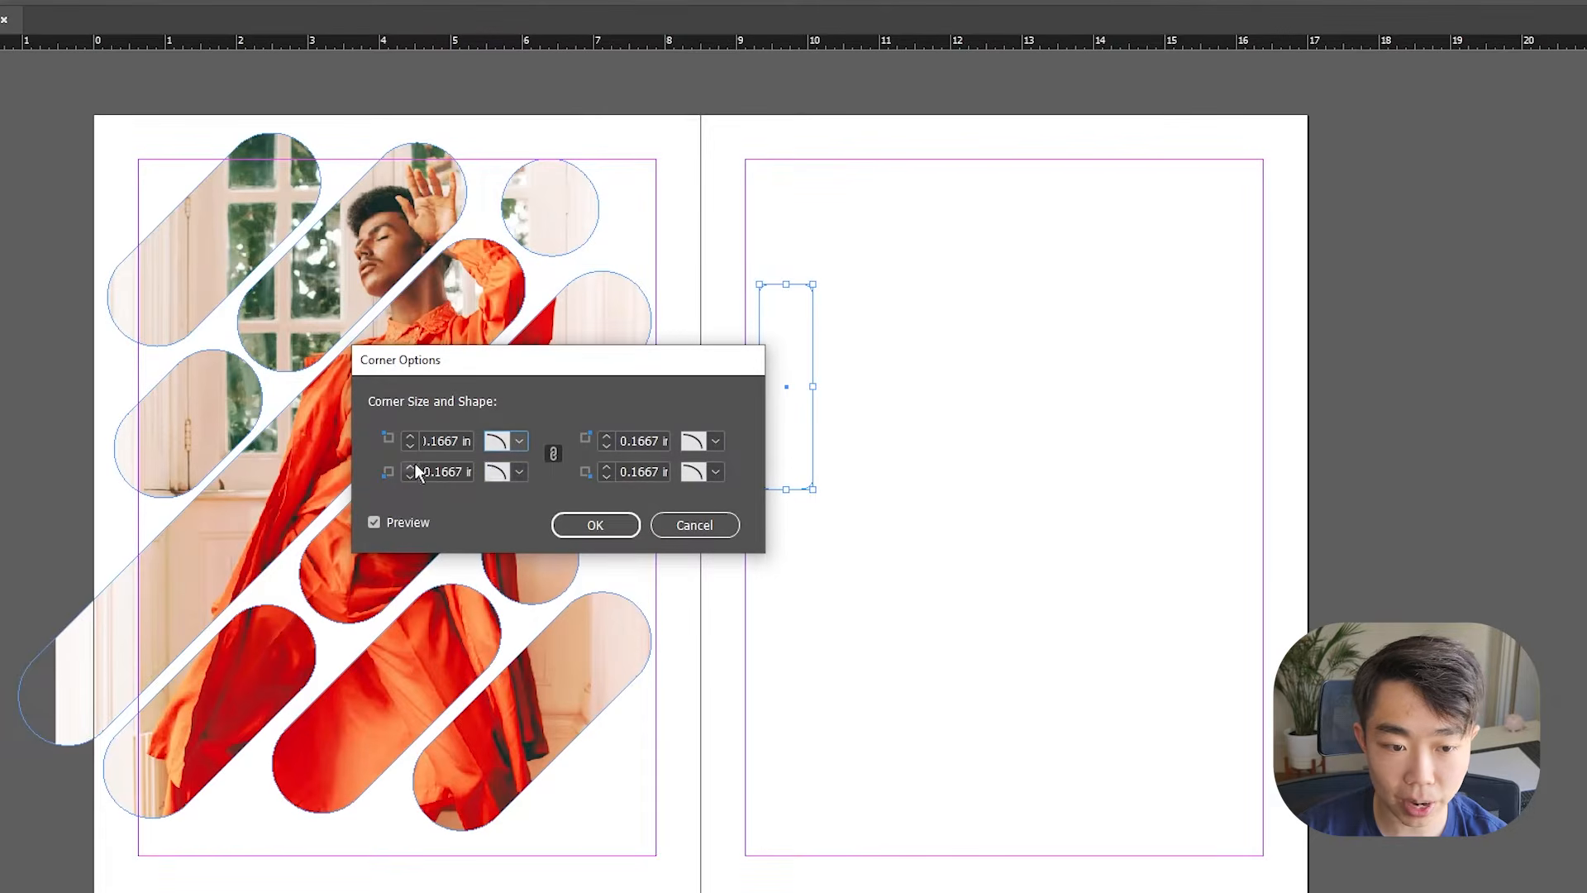
pyautogui.click(410, 438)
pyautogui.click(410, 438)
pyautogui.click(410, 438)
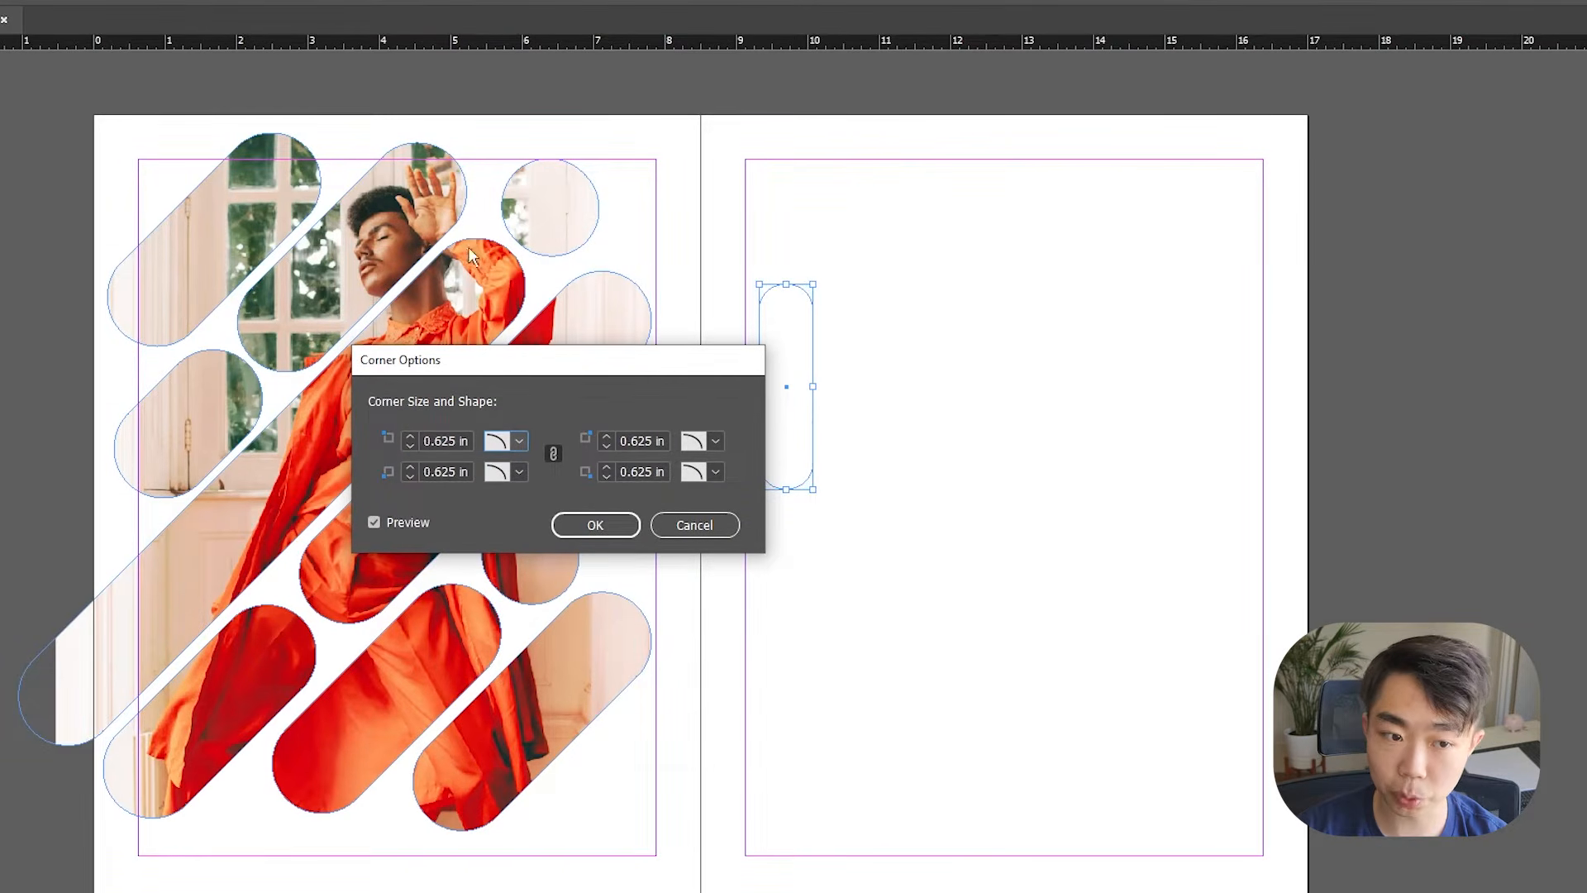
pyautogui.click(596, 525)
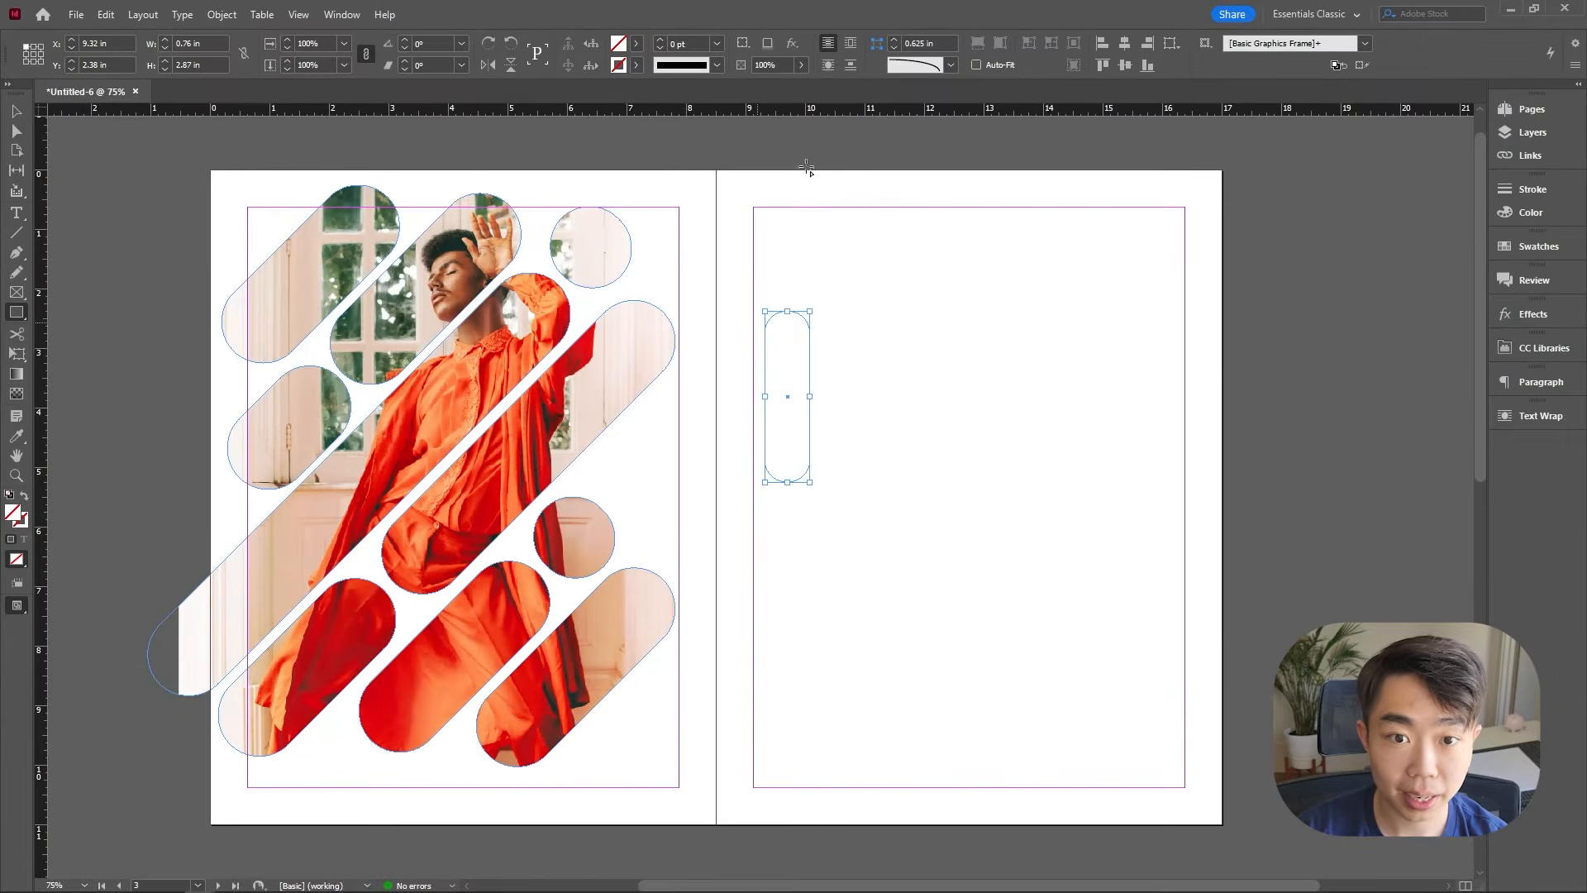
# Step: Fill the rounded rectangle with blue, hex 085ed9
pyautogui.doubleClick(13, 513)
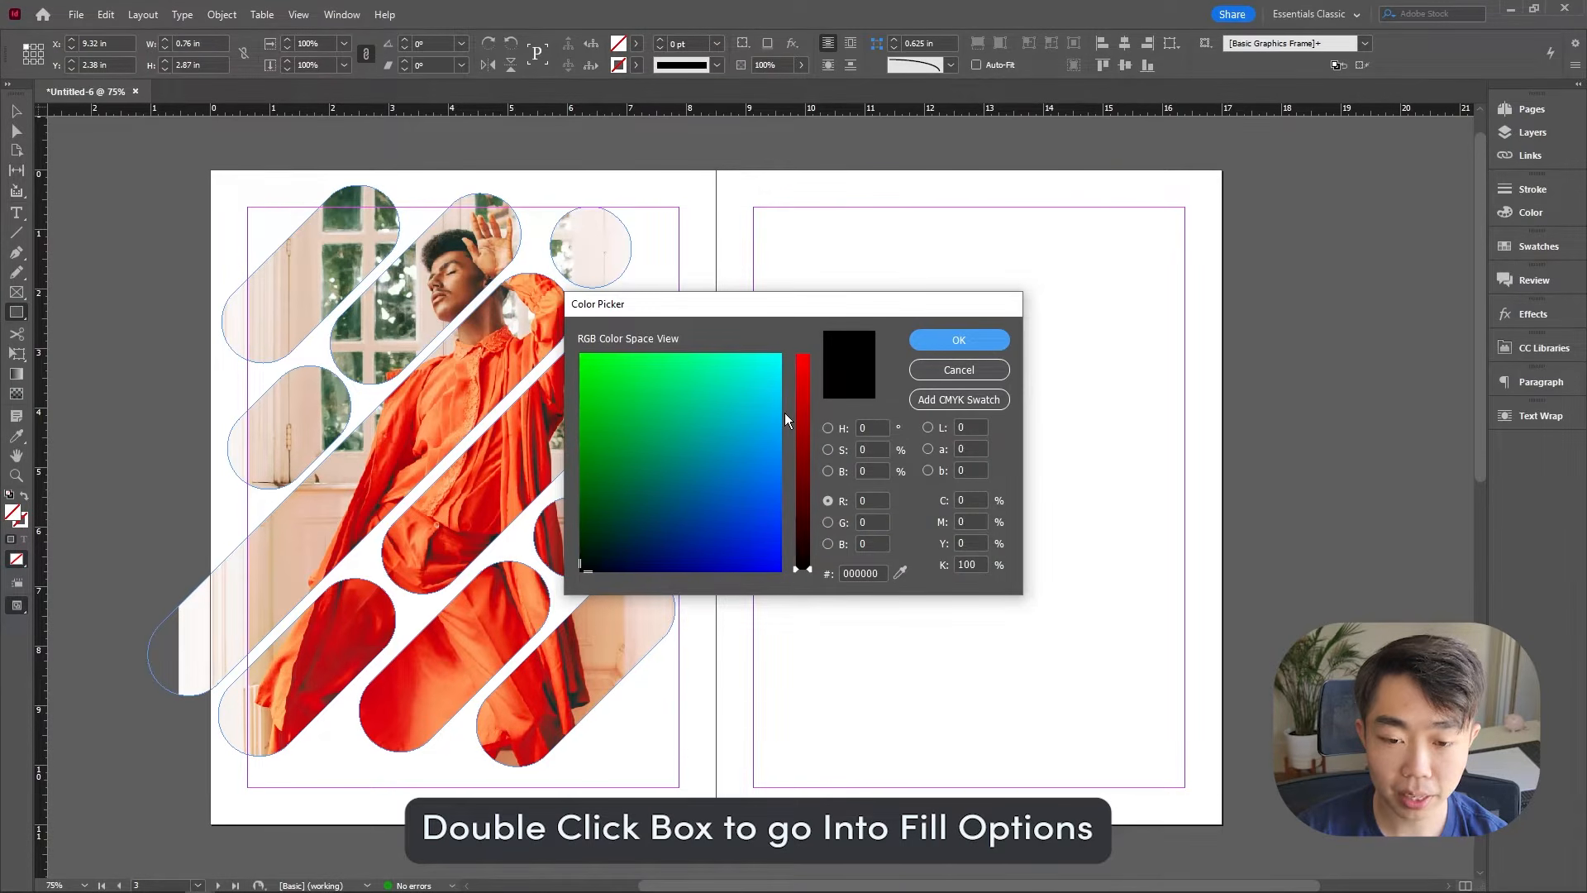
pyautogui.click(874, 577)
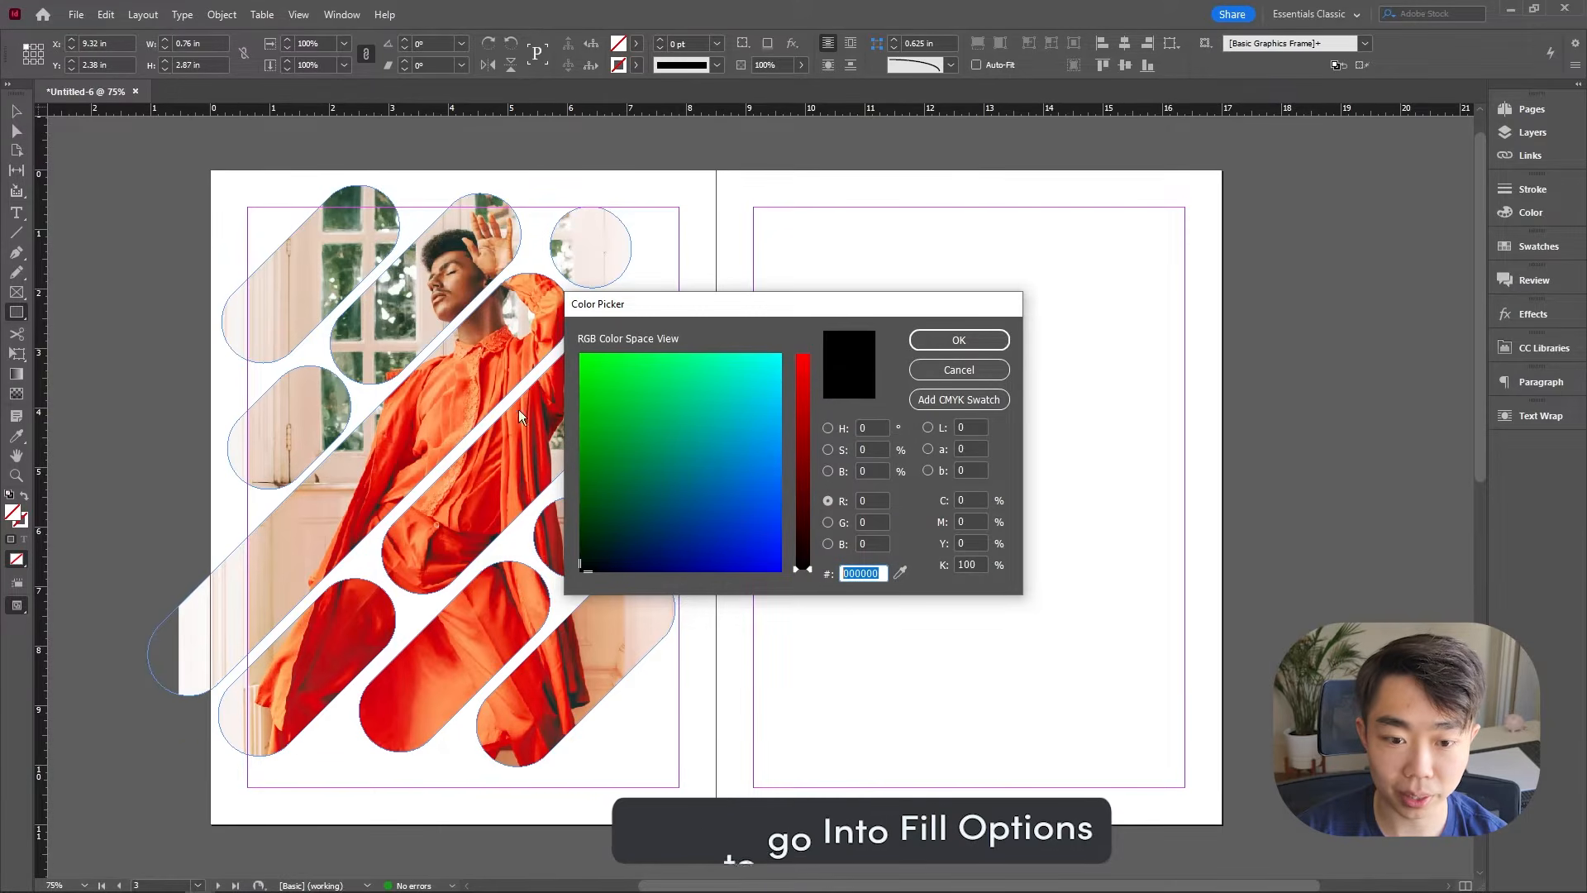
pyautogui.write('085ed9')
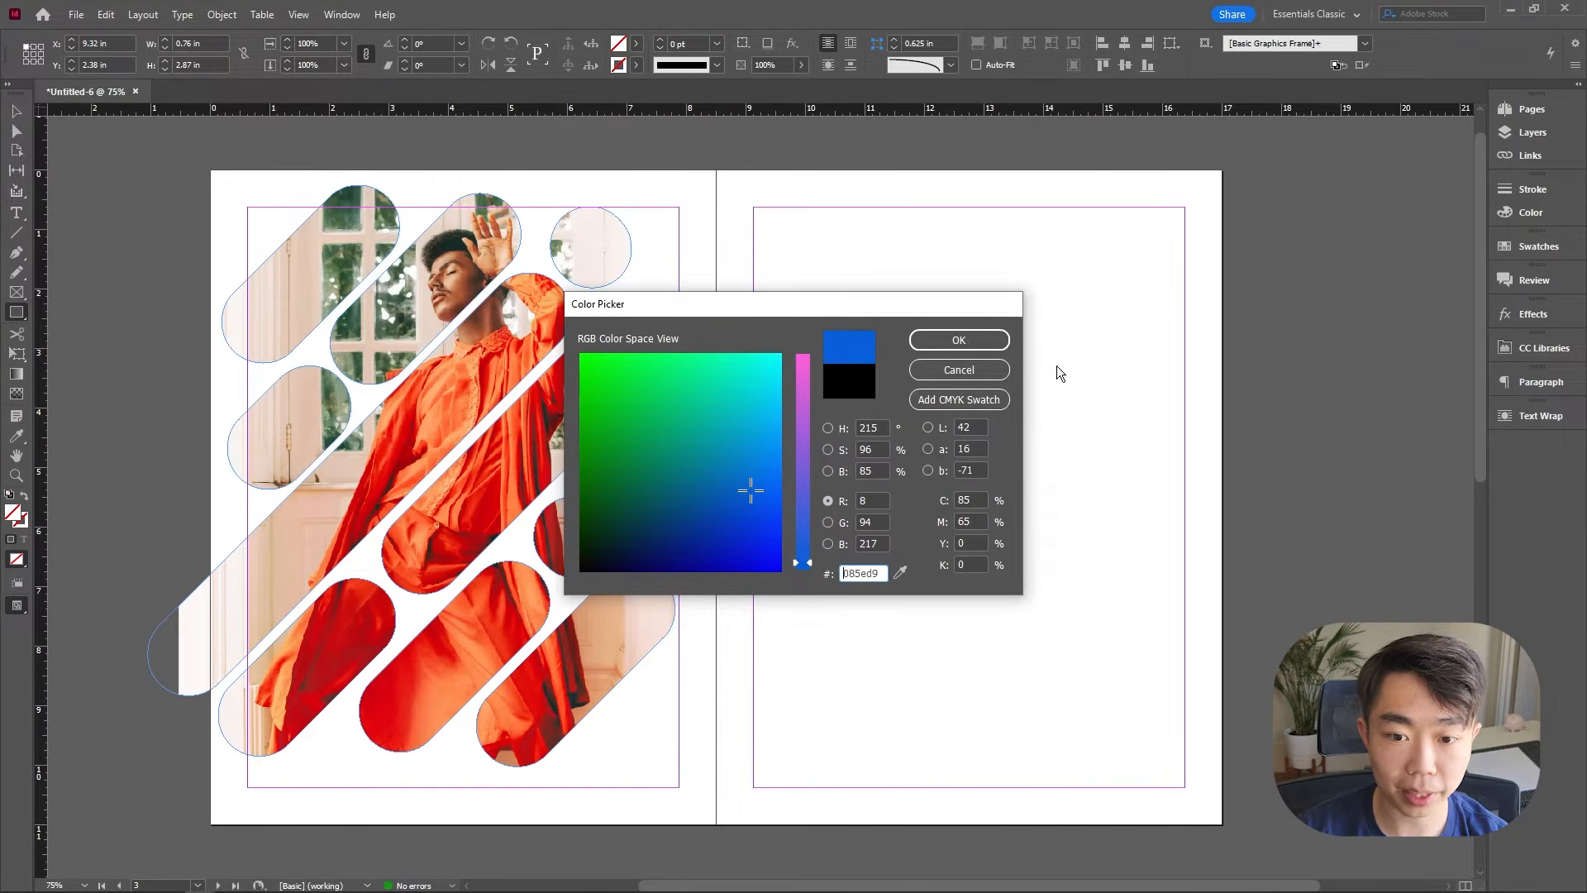
pyautogui.click(984, 339)
pyautogui.click(989, 294)
# Step: Narrow the blue capsule to 0.6 in and rotate it by -45°
pyautogui.click(875, 459)
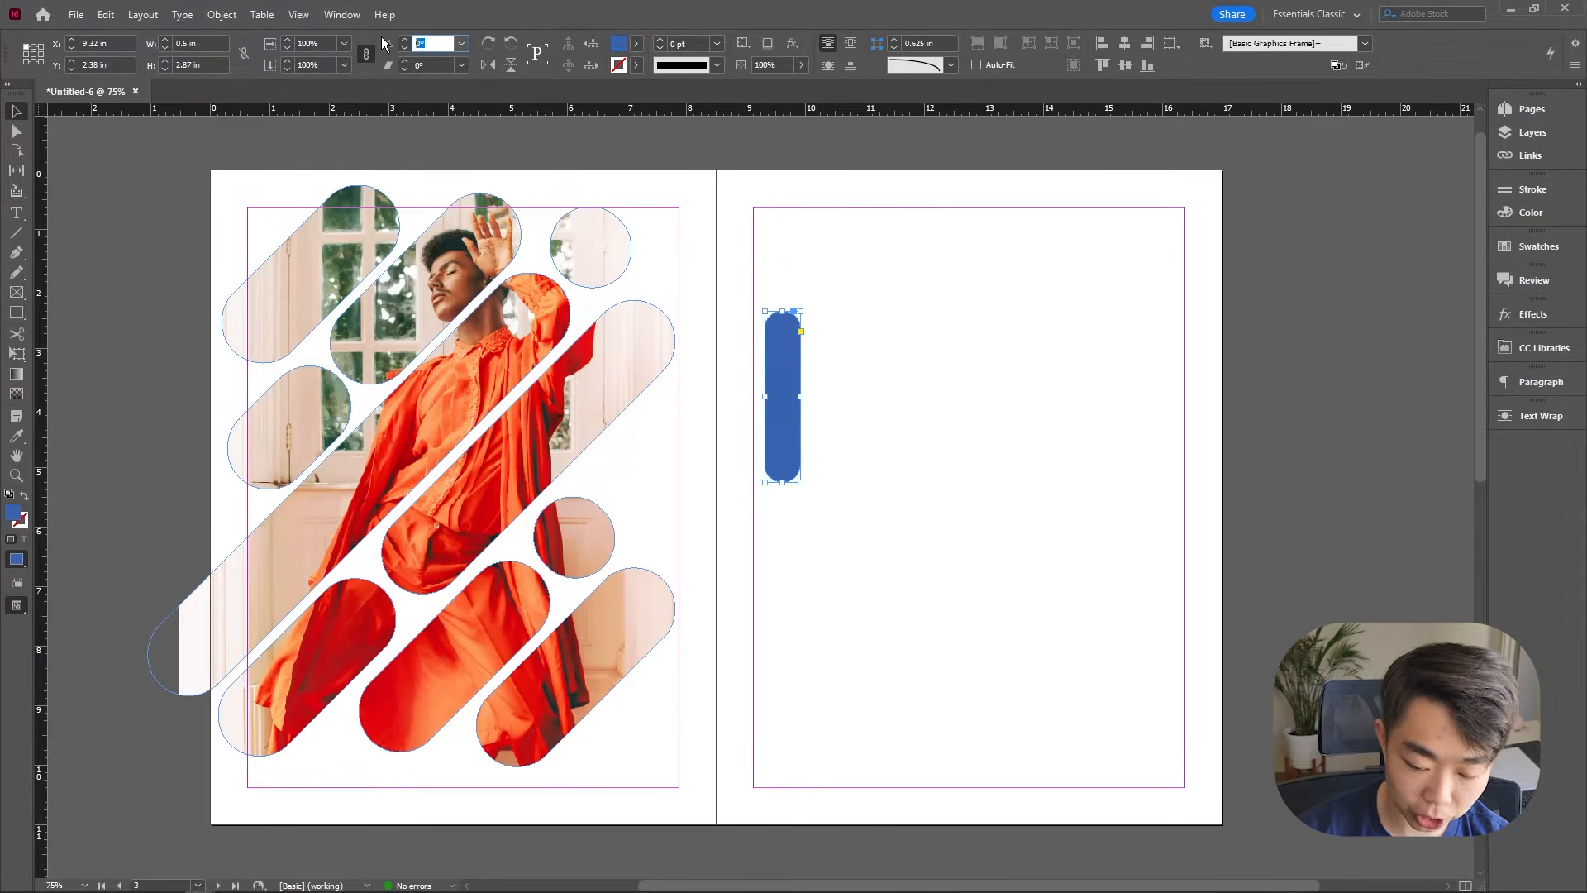
pyautogui.write('-45')
pyautogui.press('Return')
pyautogui.click(800, 390)
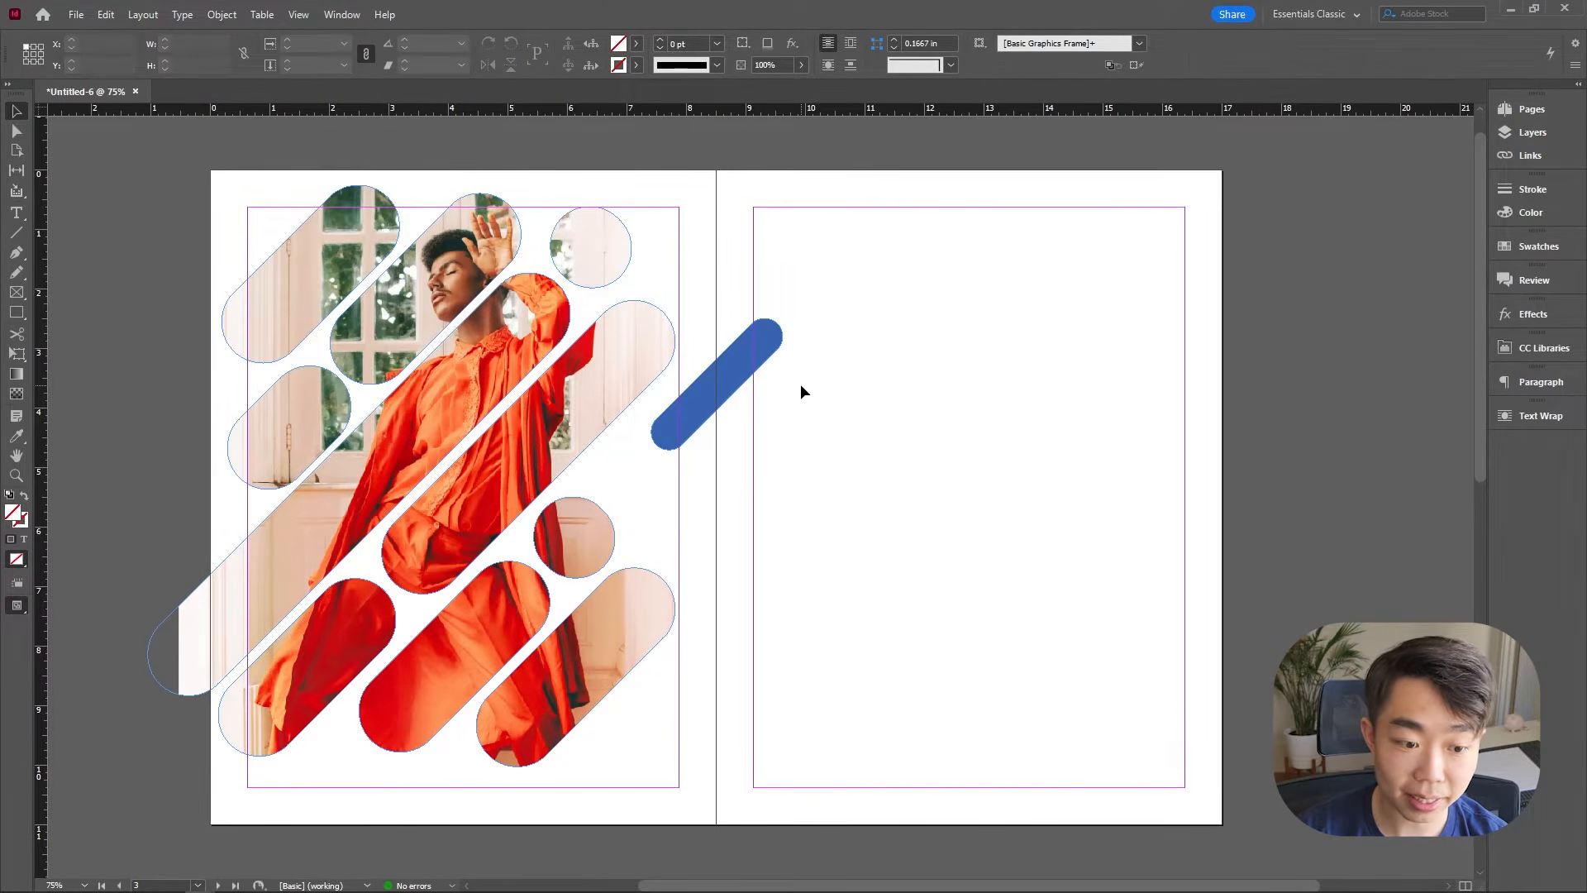
# Step: Place the blue capsule over the lower photo, add shortened copies on the torso and upper-left frames, and preview the spread
pyautogui.moveTo(732, 382); pyautogui.dragTo(496, 401)
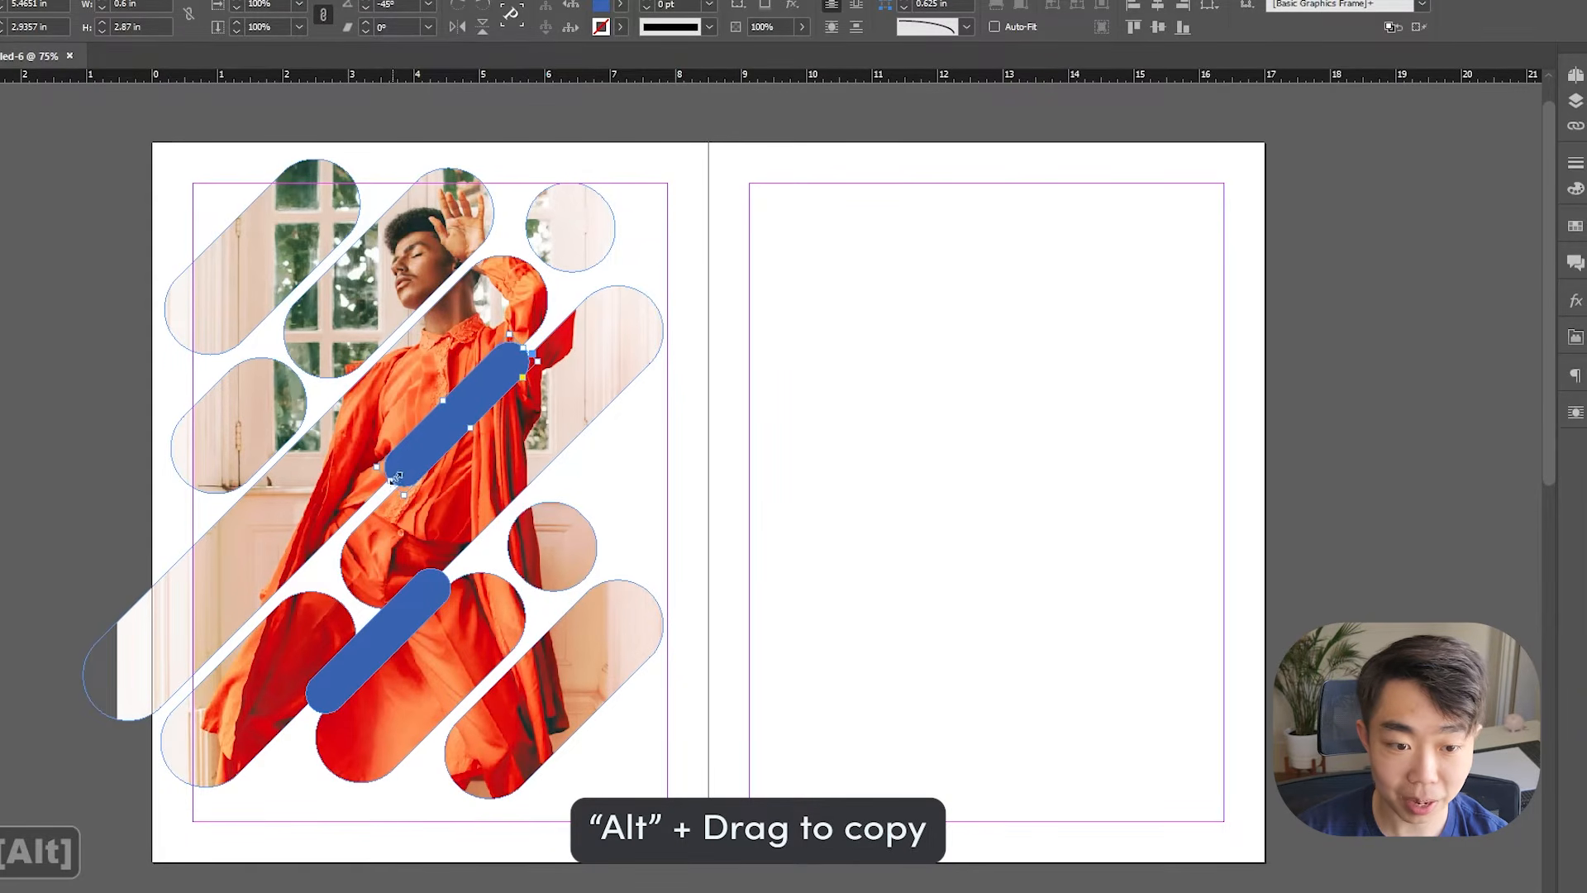
pyautogui.moveTo(395, 478); pyautogui.dragTo(302, 314)
pyautogui.click(683, 334)
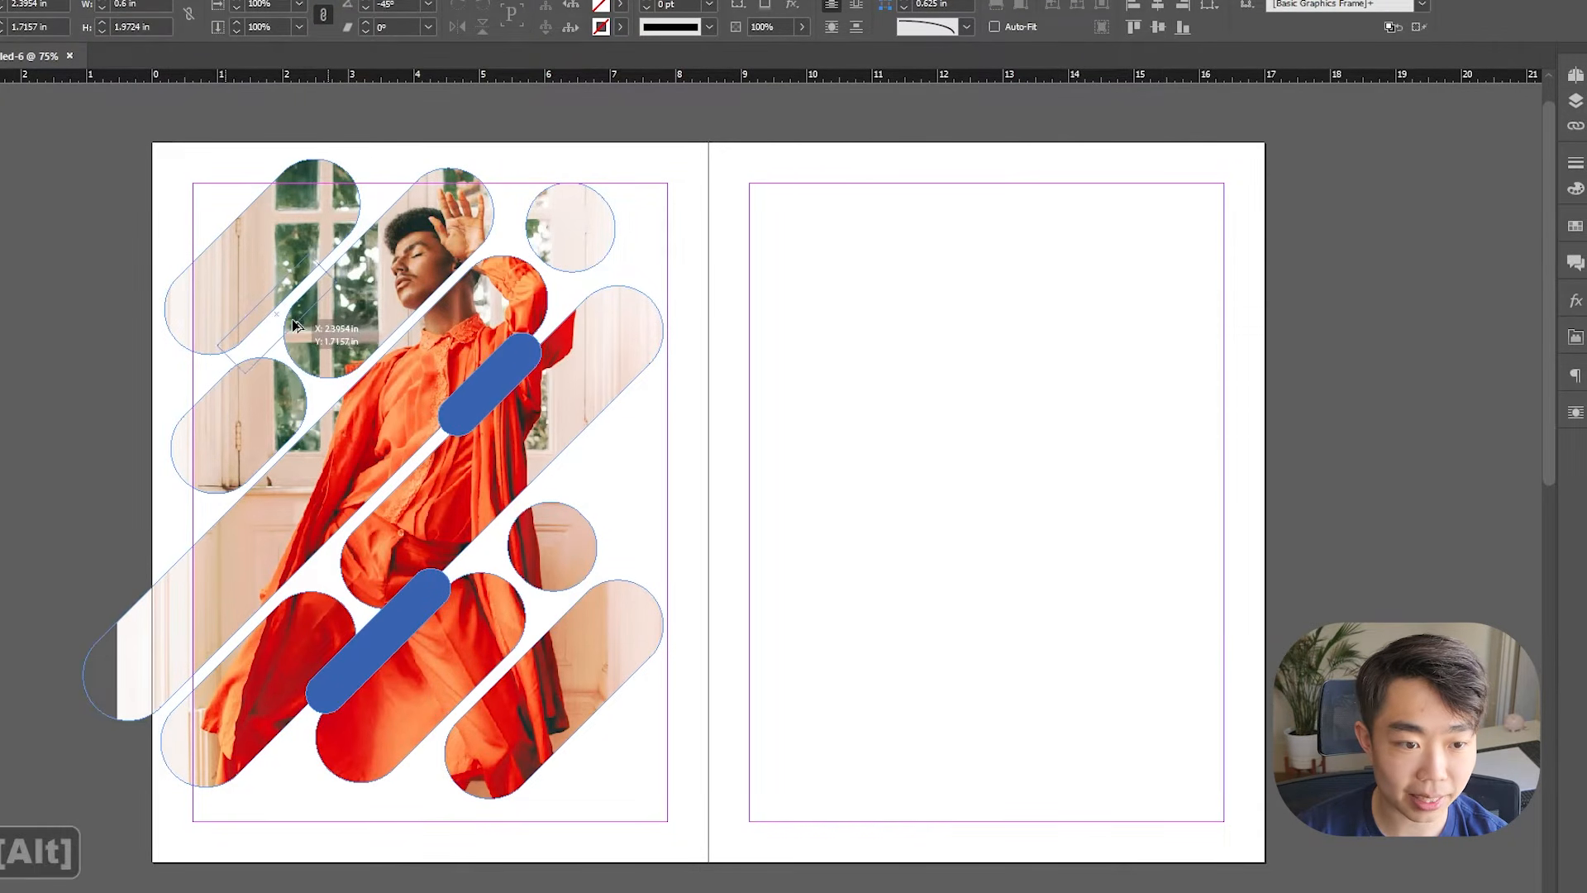
pyautogui.moveTo(217, 376); pyautogui.dragTo(213, 379)
pyautogui.click(797, 400)
pyautogui.press('w')
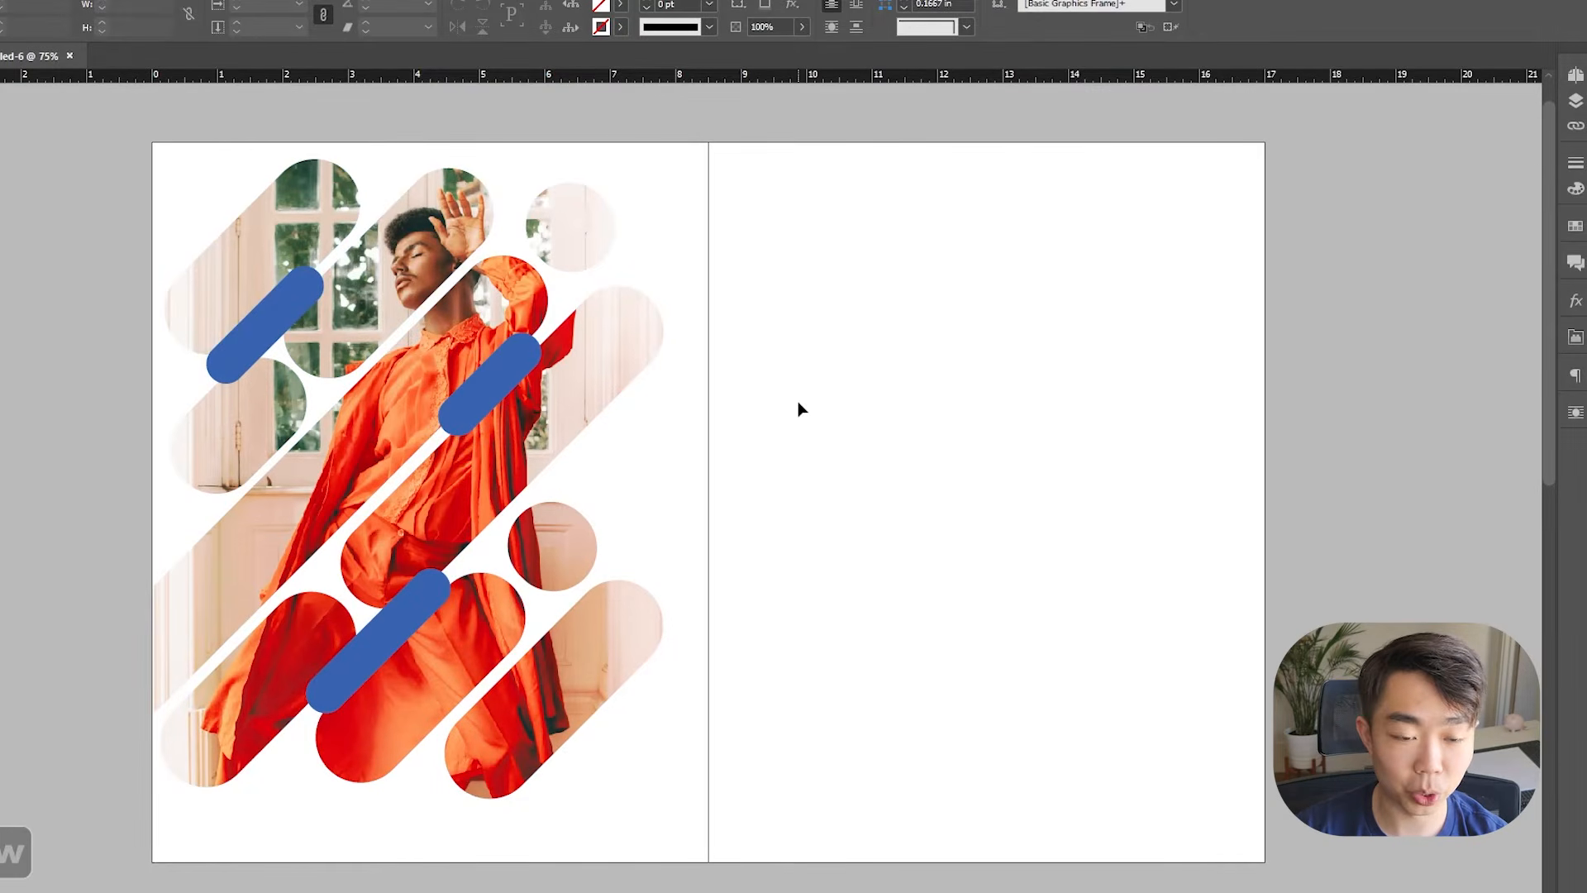
pyautogui.press('w')
# Step: Draw a text frame across the bottom of the first page and fill it with placeholder text trimmed to its first two lines
pyautogui.press('t')
pyautogui.press('m')
pyautogui.moveTo(242, 750); pyautogui.dragTo(677, 786)
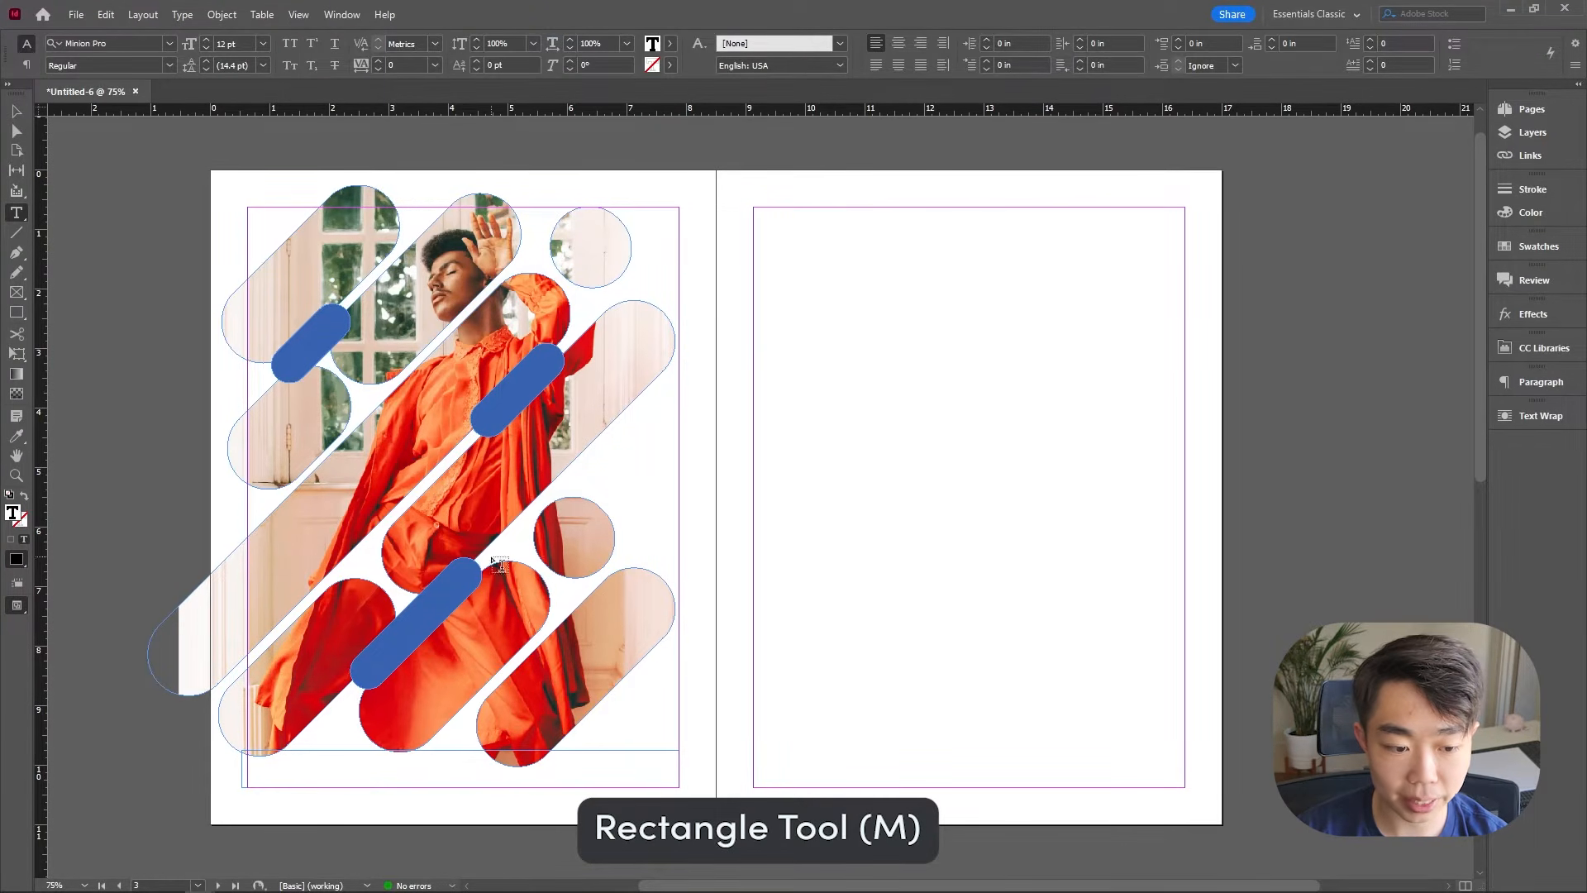
pyautogui.rightClick(398, 755)
pyautogui.click(533, 592)
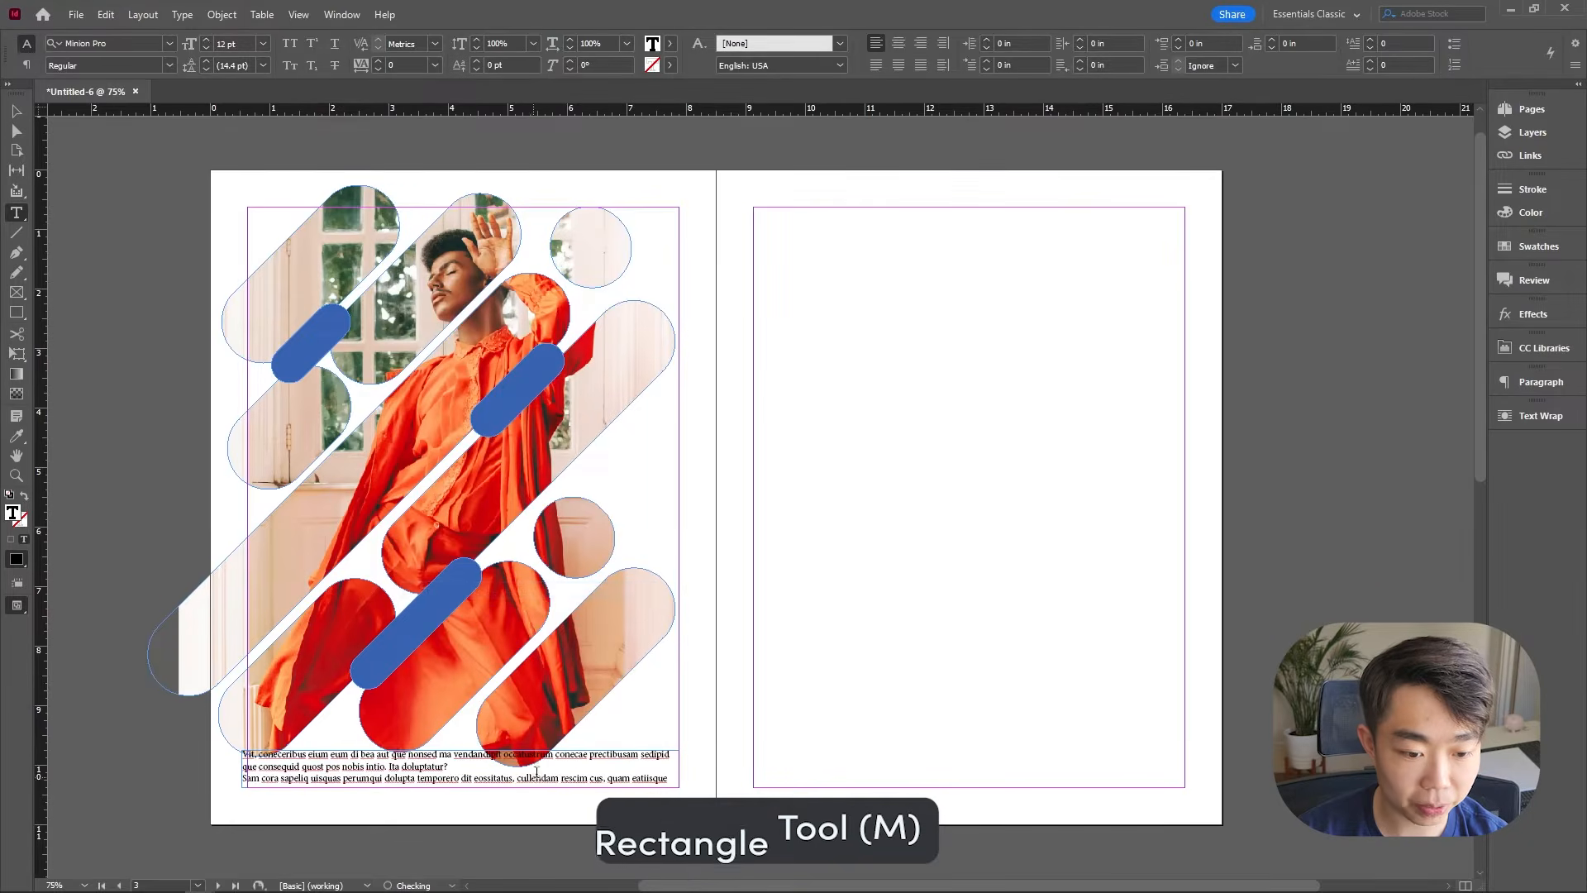
pyautogui.tripleClick(238, 781)
pyautogui.press('BackSpace')
# Step: Set all the placeholder text in Sofia Pro and center-align it
pyautogui.hotkey('ctrl', 'a')
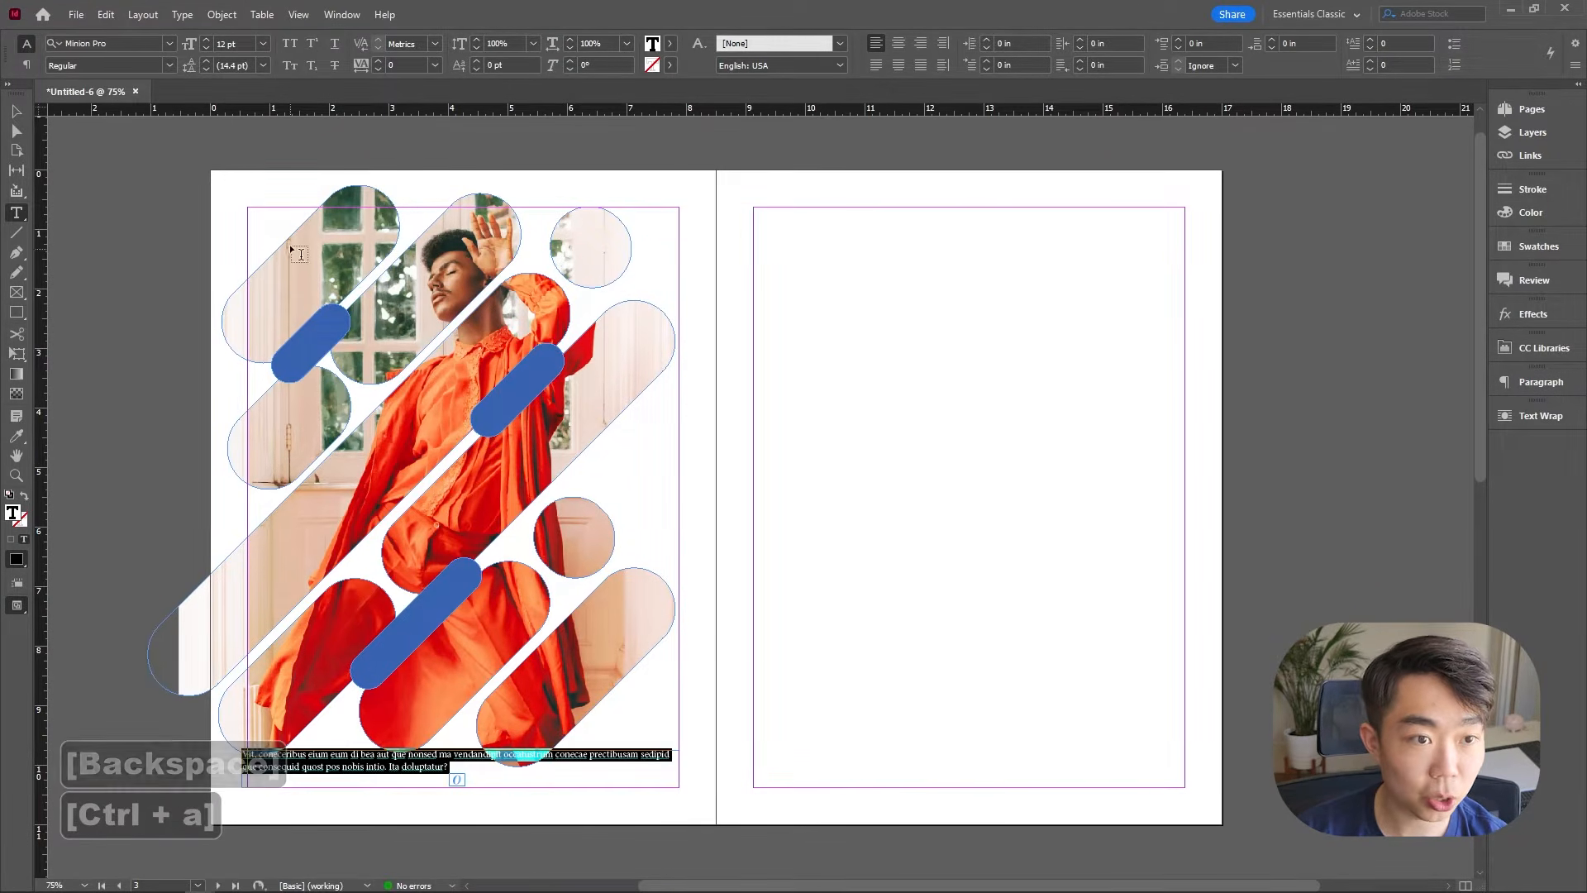
pyautogui.click(168, 43)
pyautogui.click(152, 117)
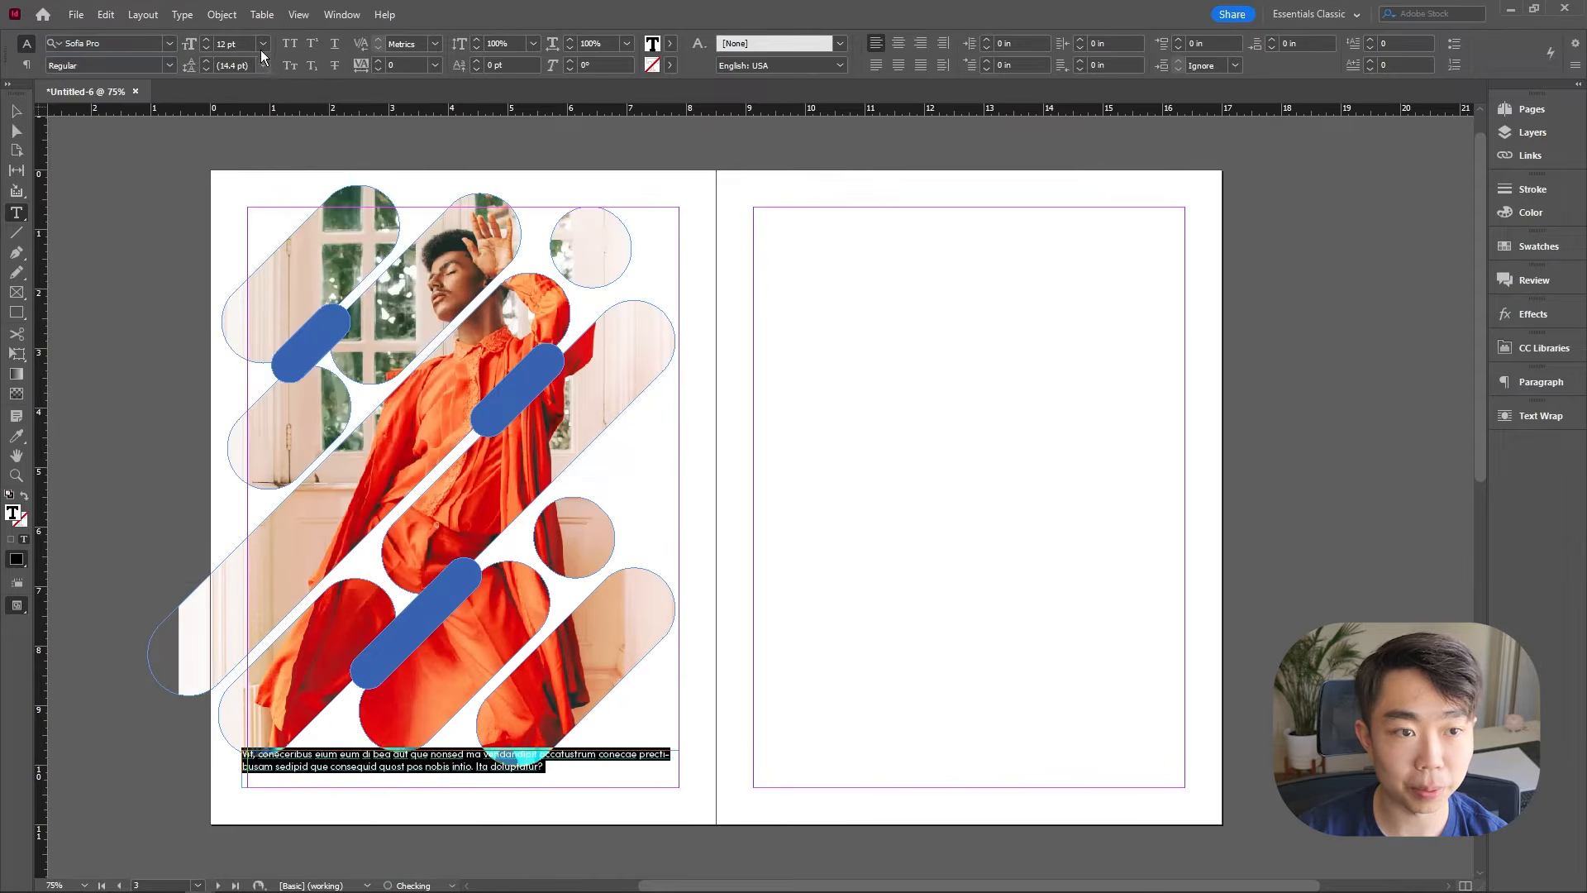
pyautogui.click(899, 43)
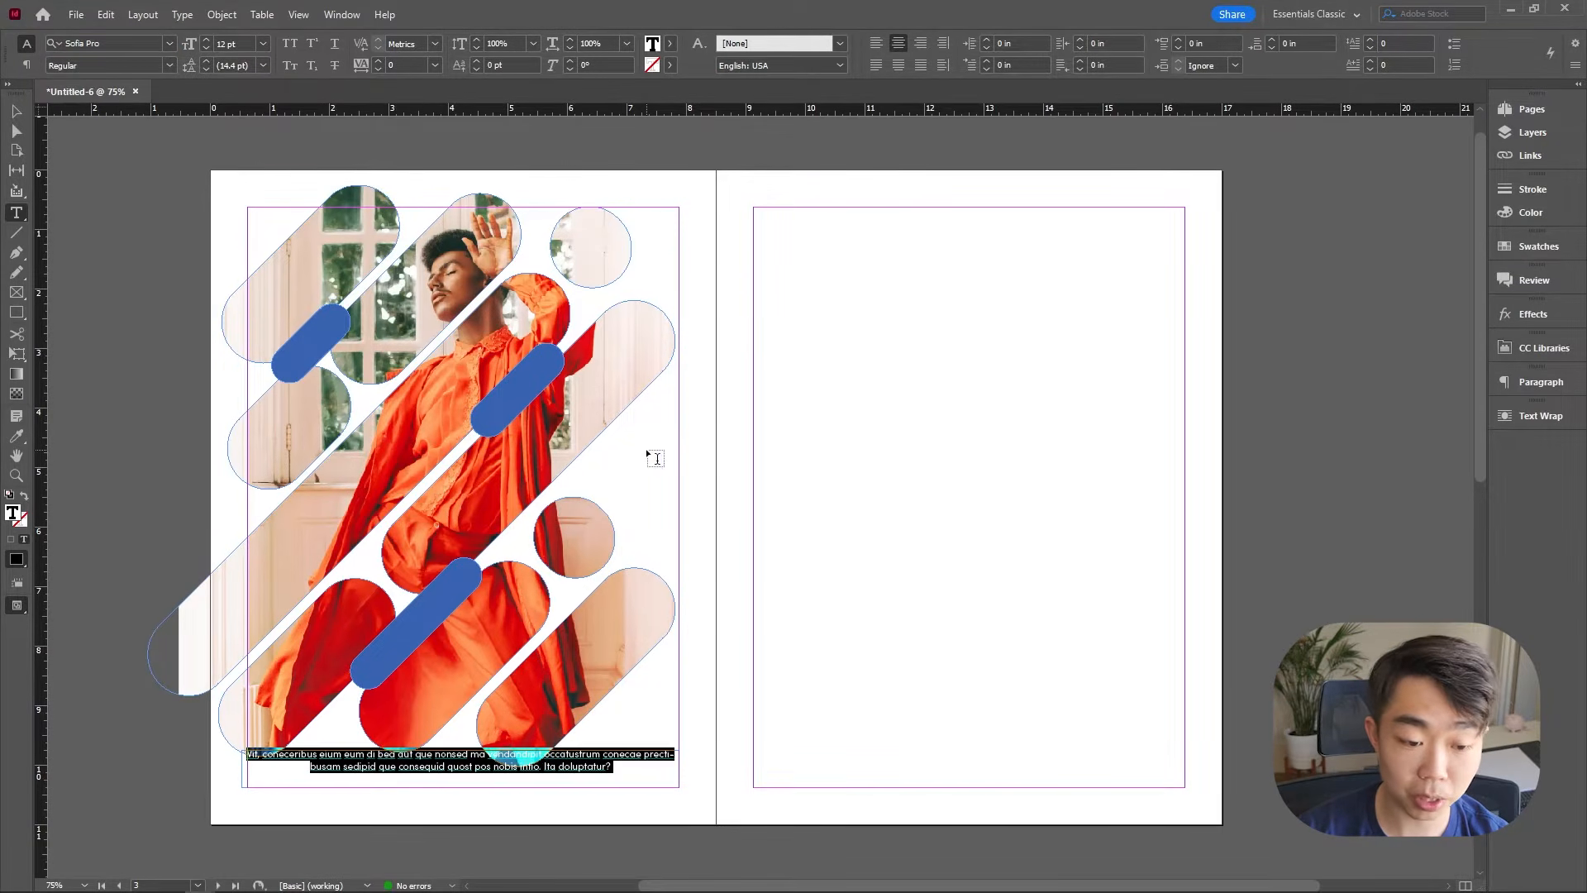
# Step: Copy the fill color's hex code 3763af from the blue capsule over the lower photo
pyautogui.click(17, 113)
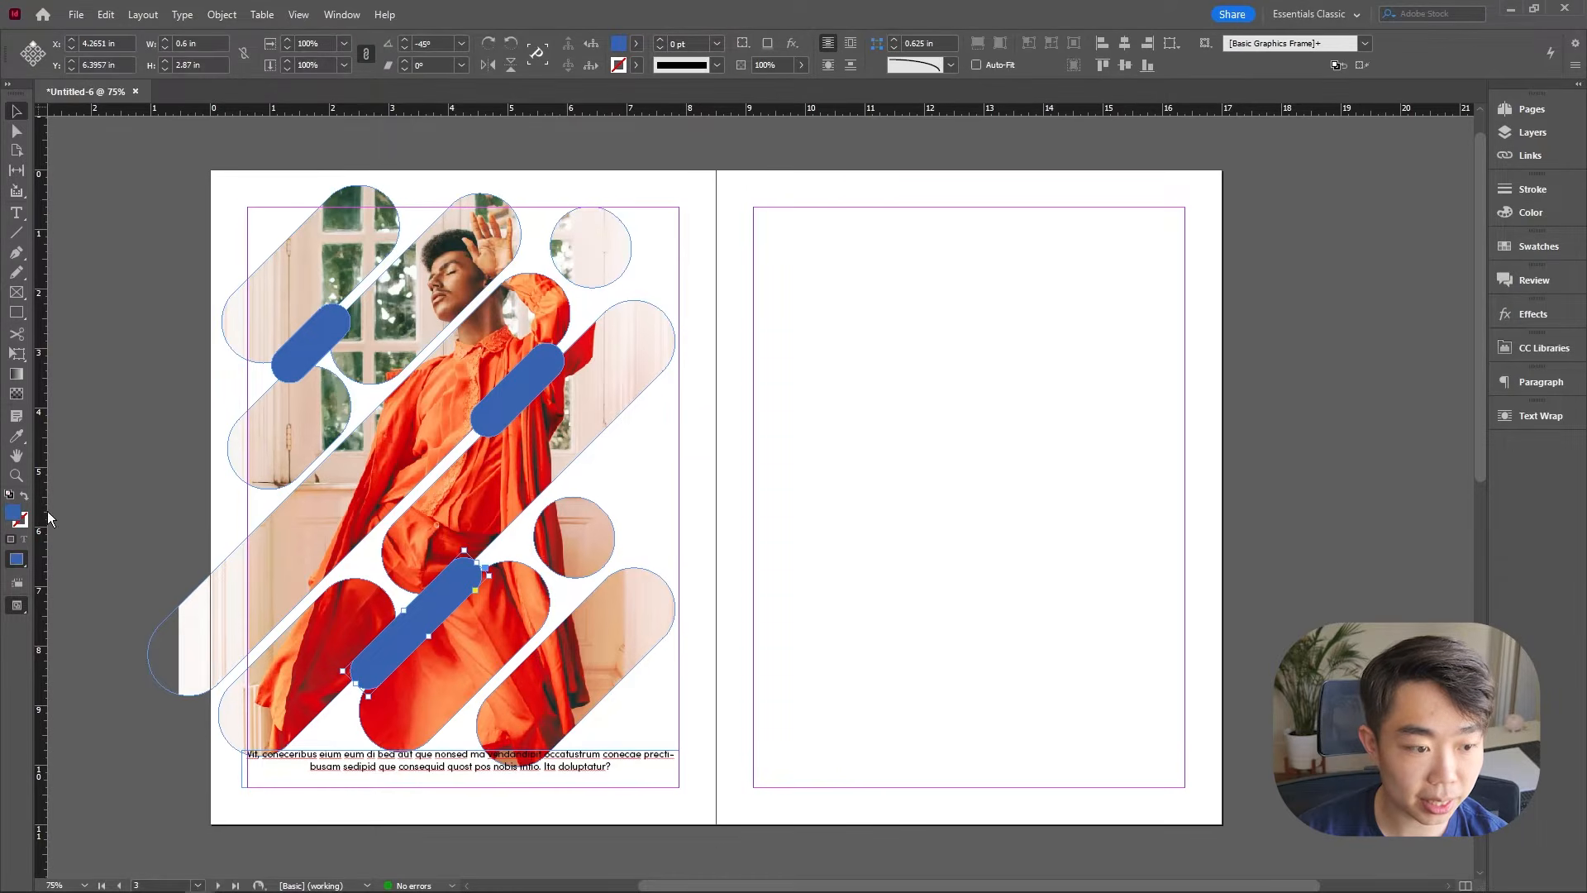
pyautogui.doubleClick(14, 516)
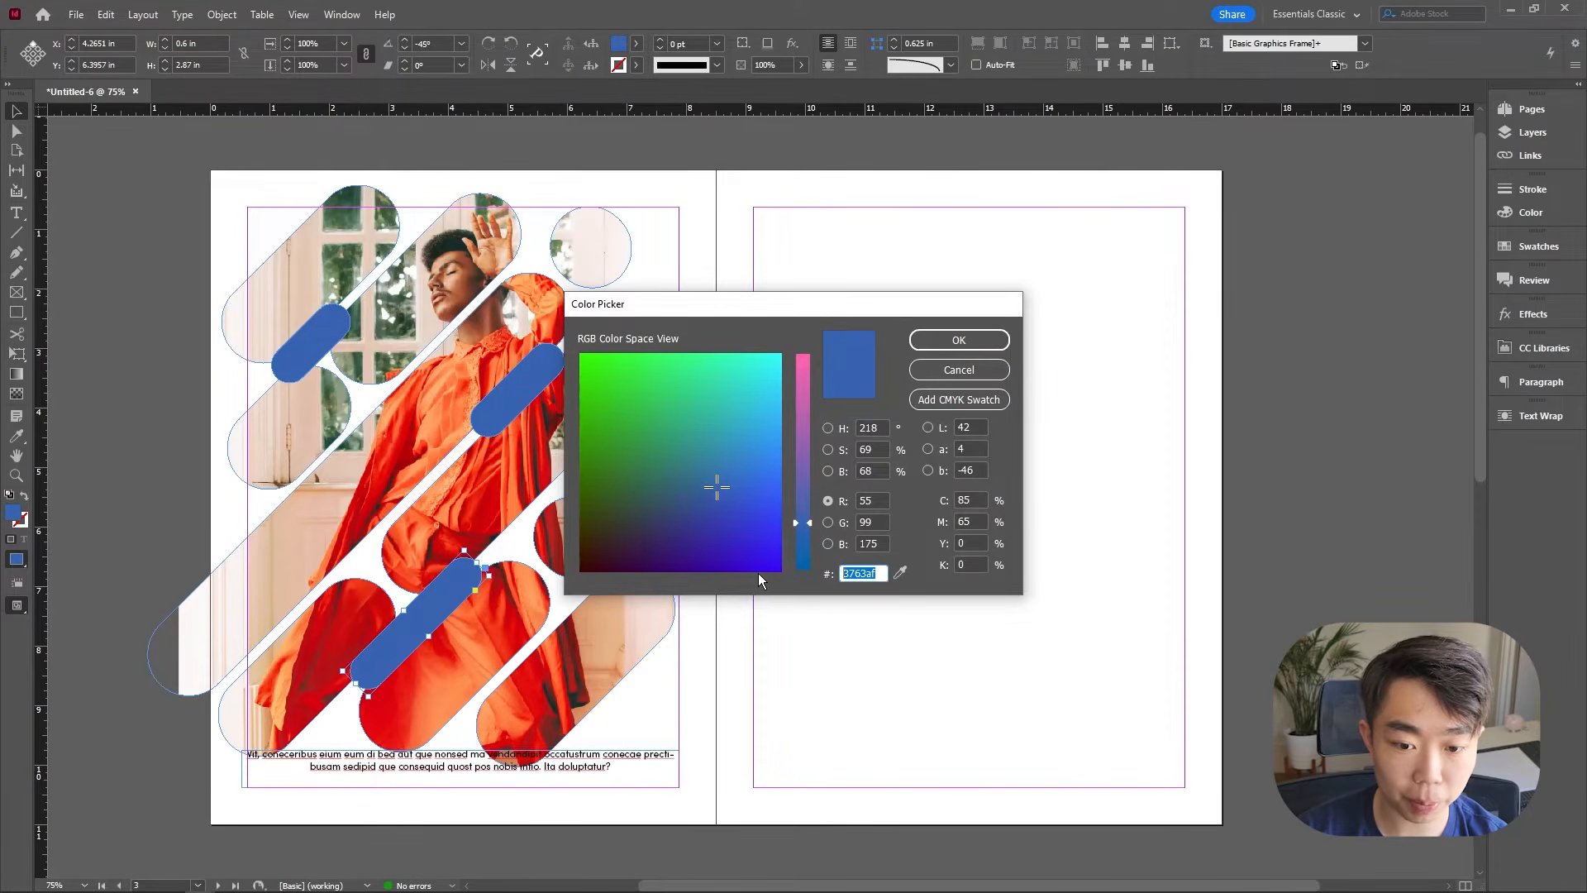
pyautogui.hotkey('ctrl', 'c')
pyautogui.click(978, 342)
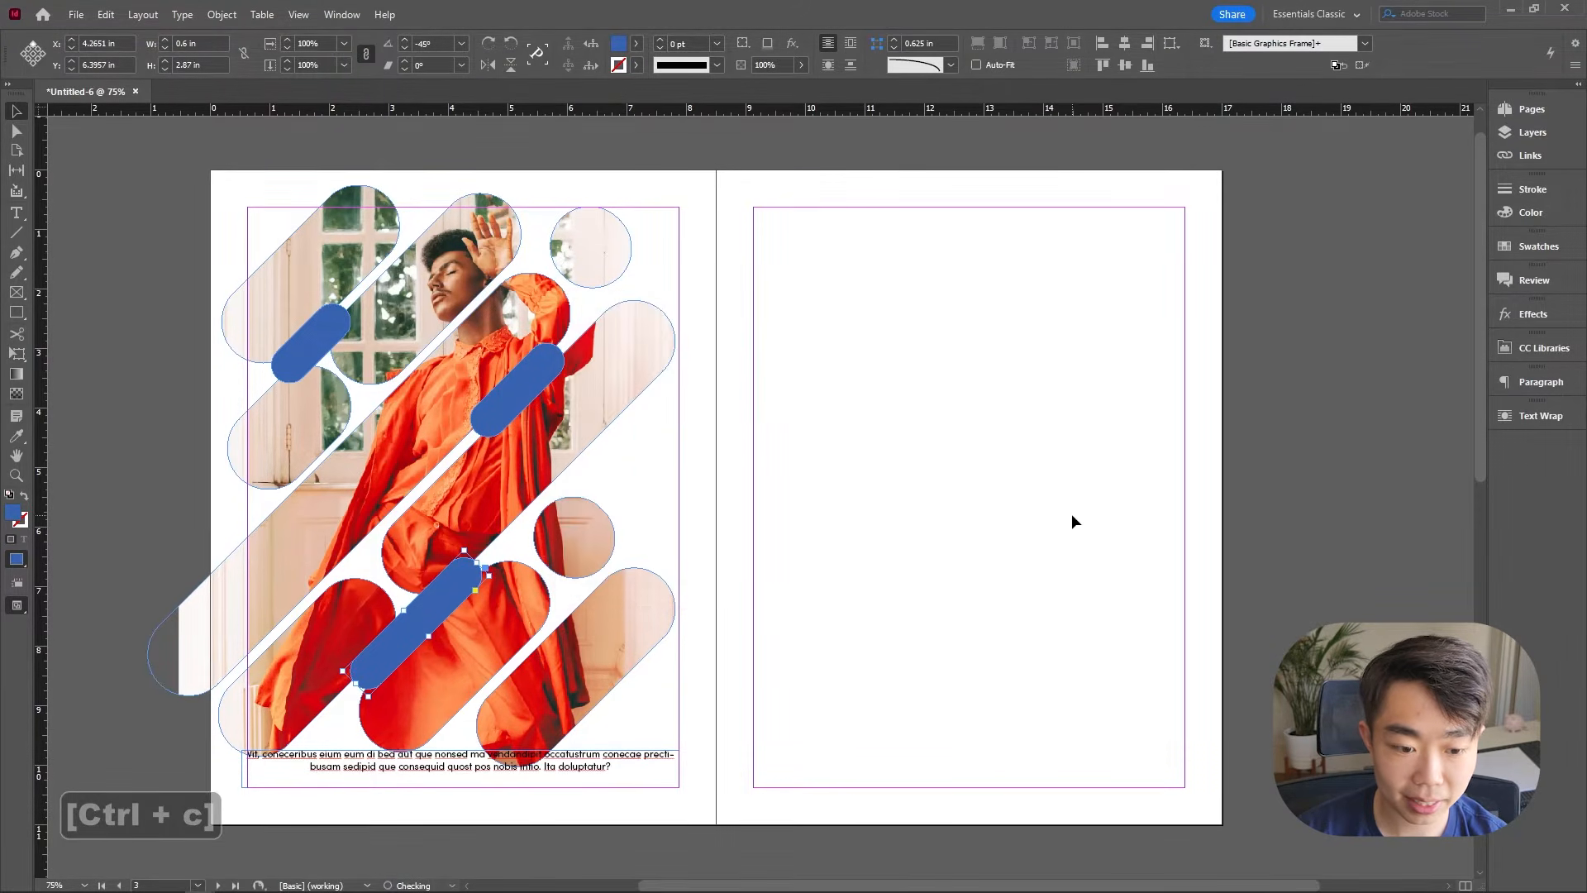
# Step: Apply the copied hex color 3763af to all the caption text at the bottom of the first page
pyautogui.press('t')
pyautogui.click(598, 765)
pyautogui.moveTo(618, 767); pyautogui.dragTo(228, 748)
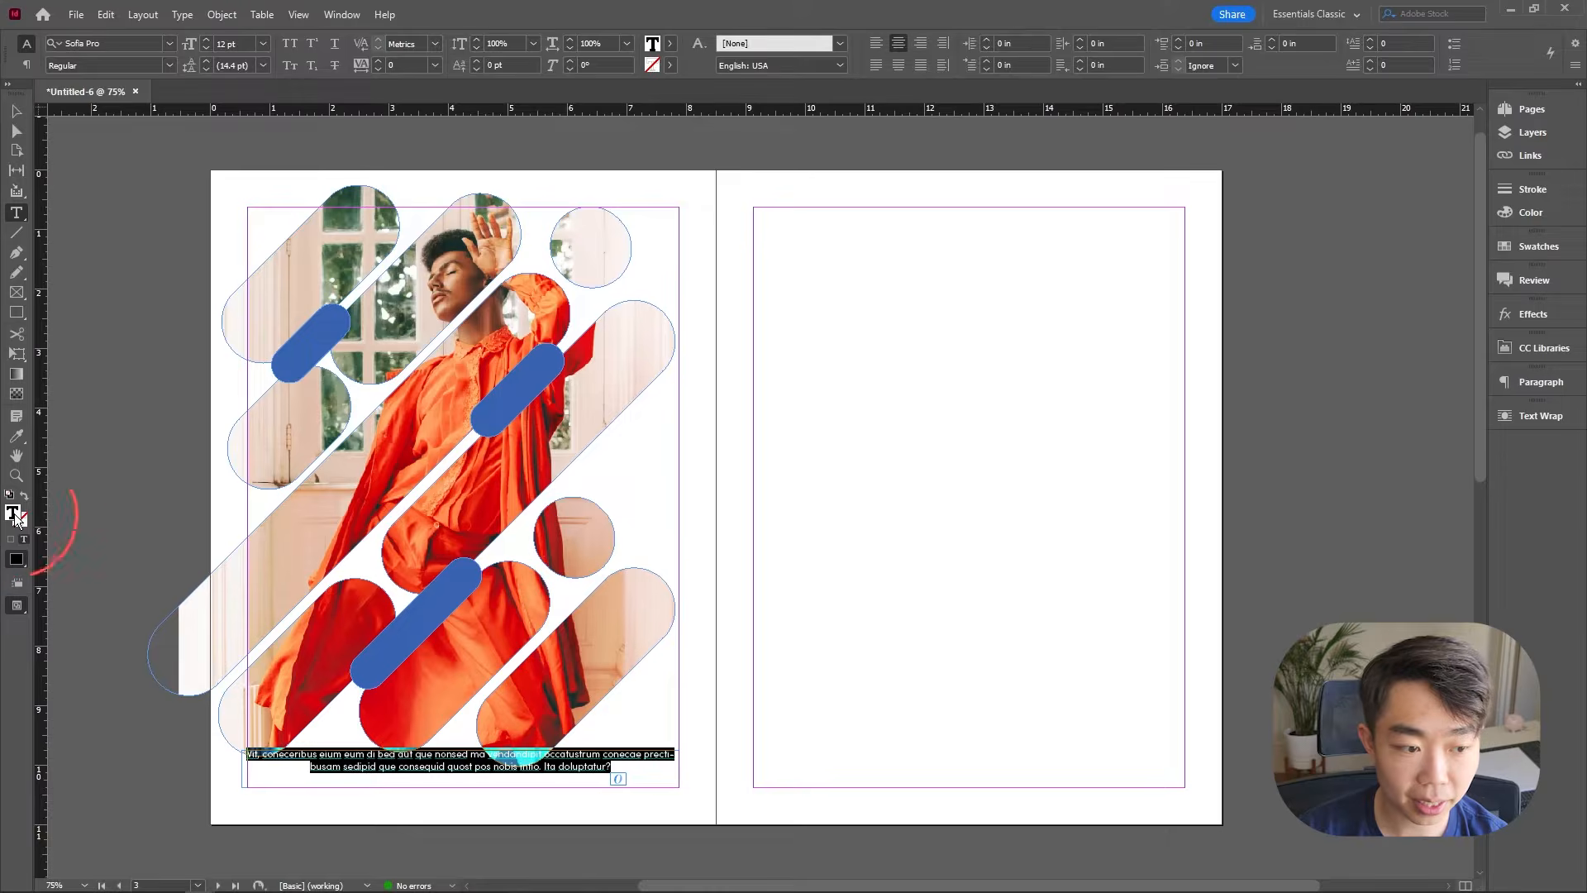
pyautogui.doubleClick(14, 516)
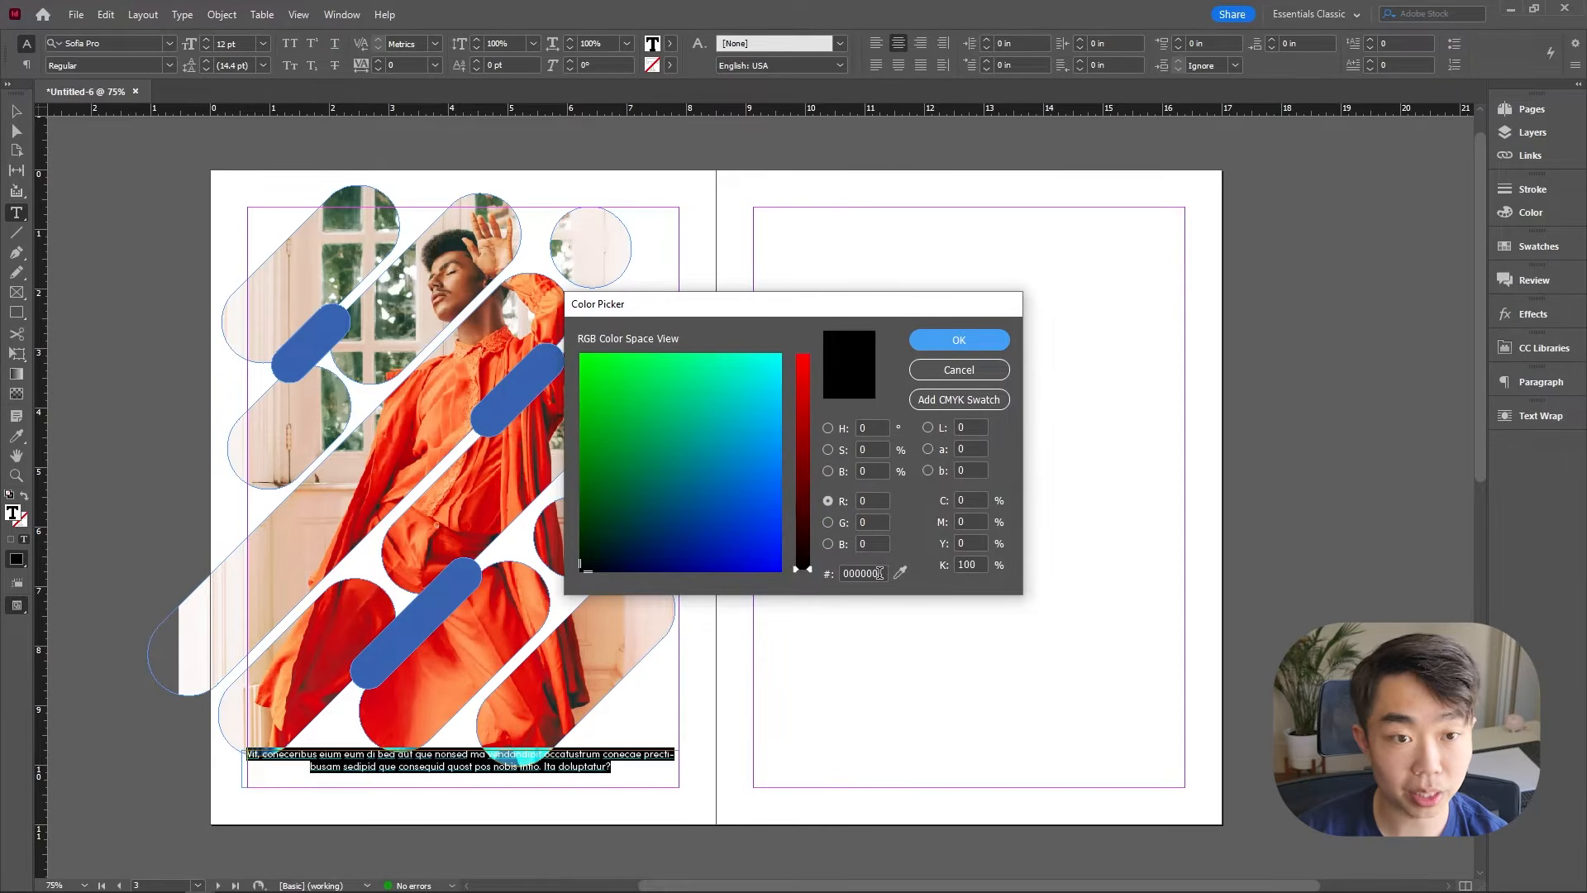
pyautogui.hotkey('ctrl', 'v')
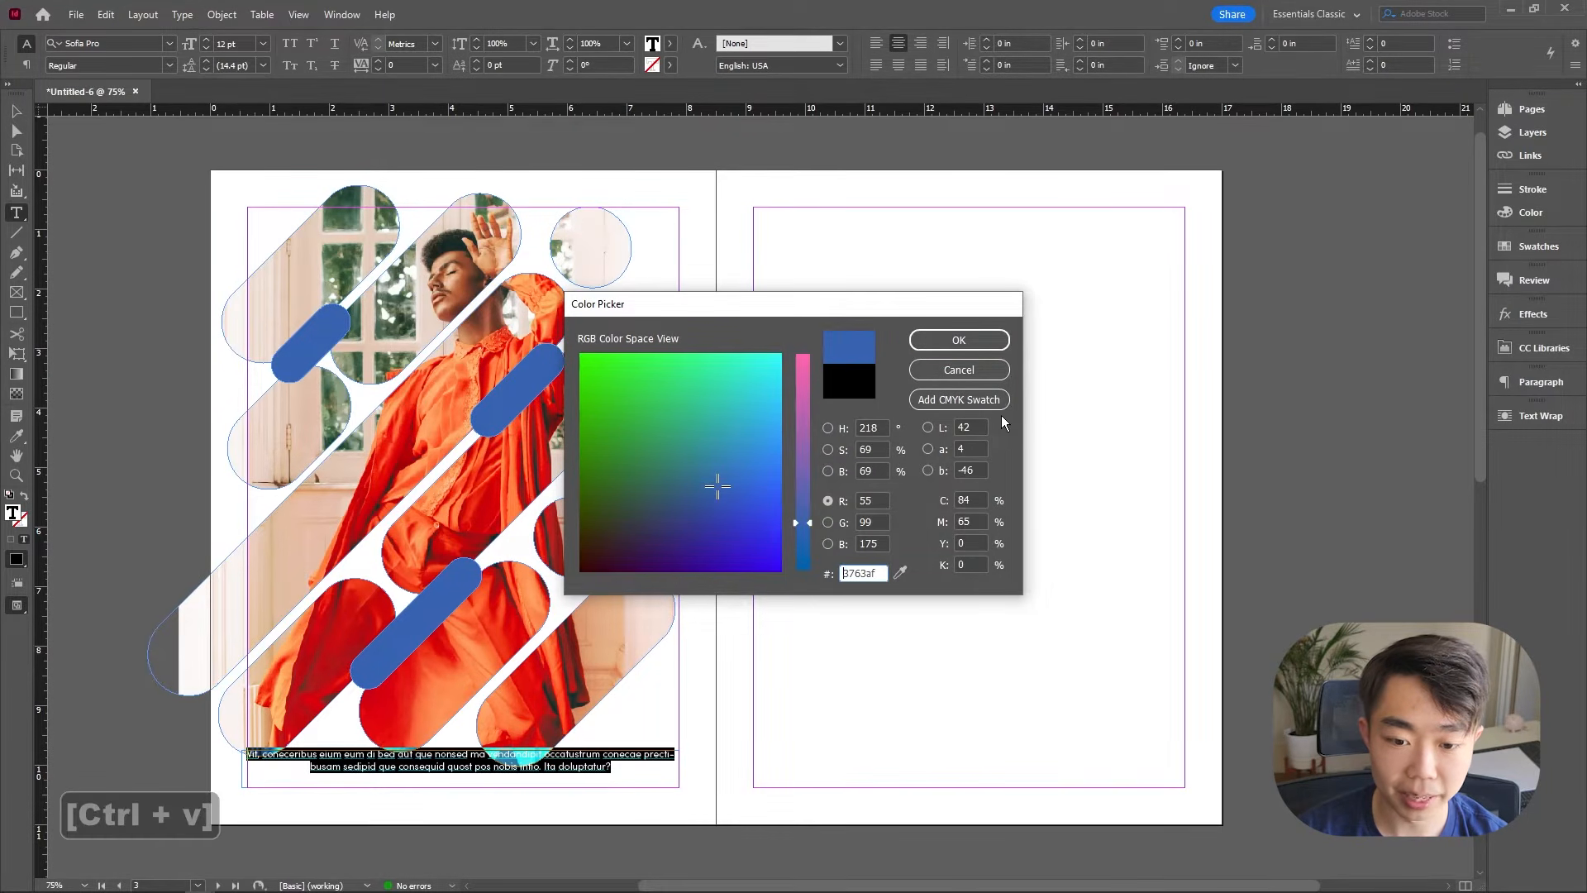
pyautogui.click(958, 340)
pyautogui.press('Escape')
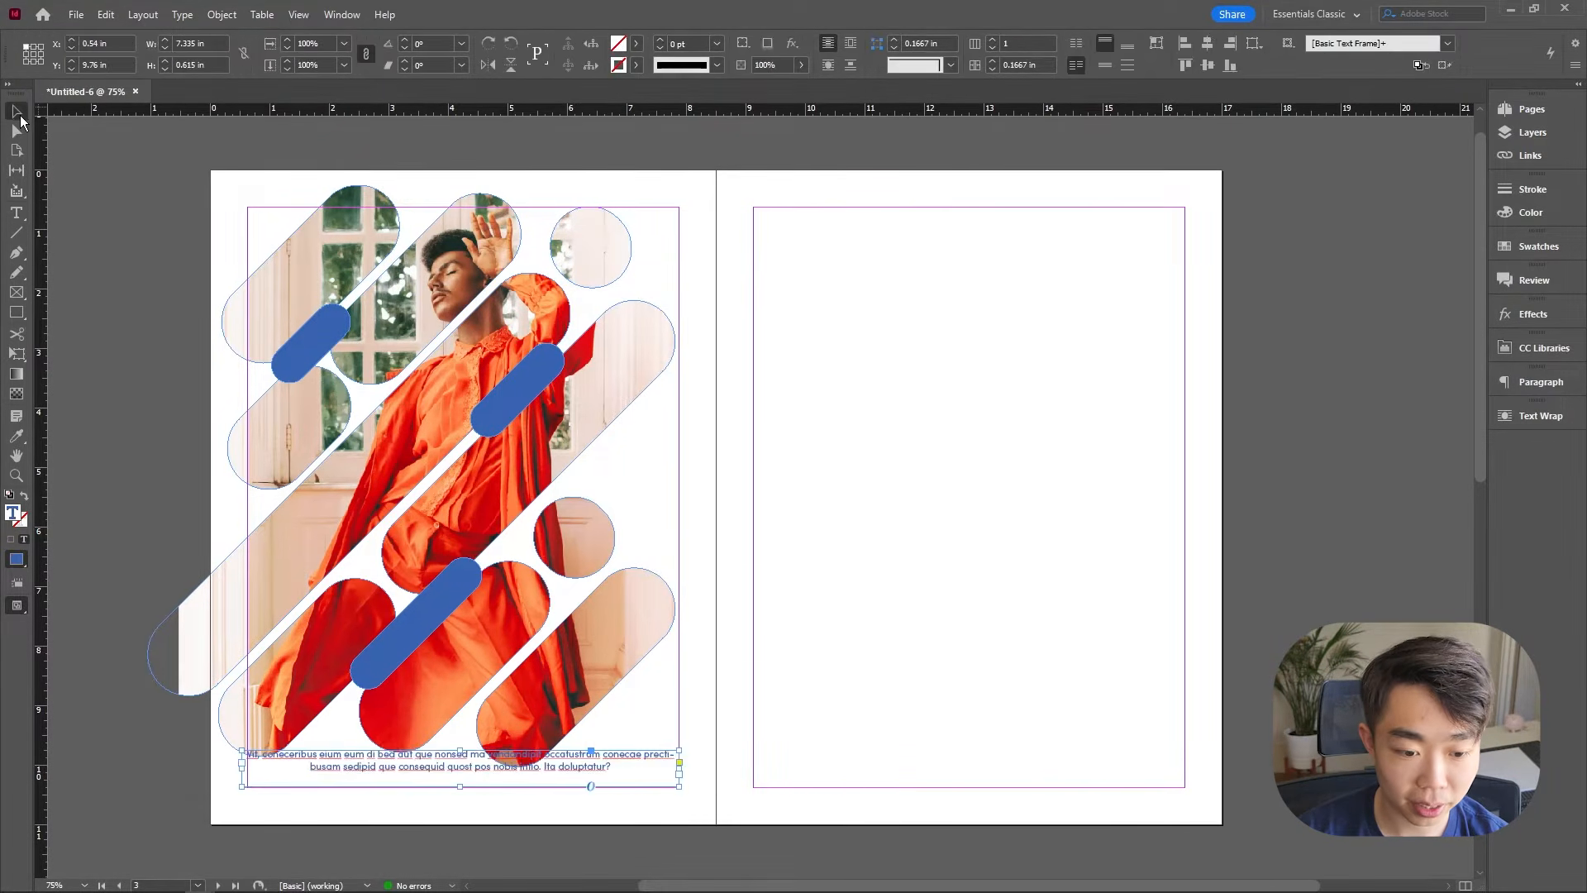
# Step: Move the caption down so it clears the photo frames, checking the spread in preview mode
pyautogui.press('w')
pyautogui.click(513, 772)
pyautogui.moveTo(463, 784); pyautogui.dragTo(533, 798)
pyautogui.click(797, 678)
pyautogui.click(761, 682)
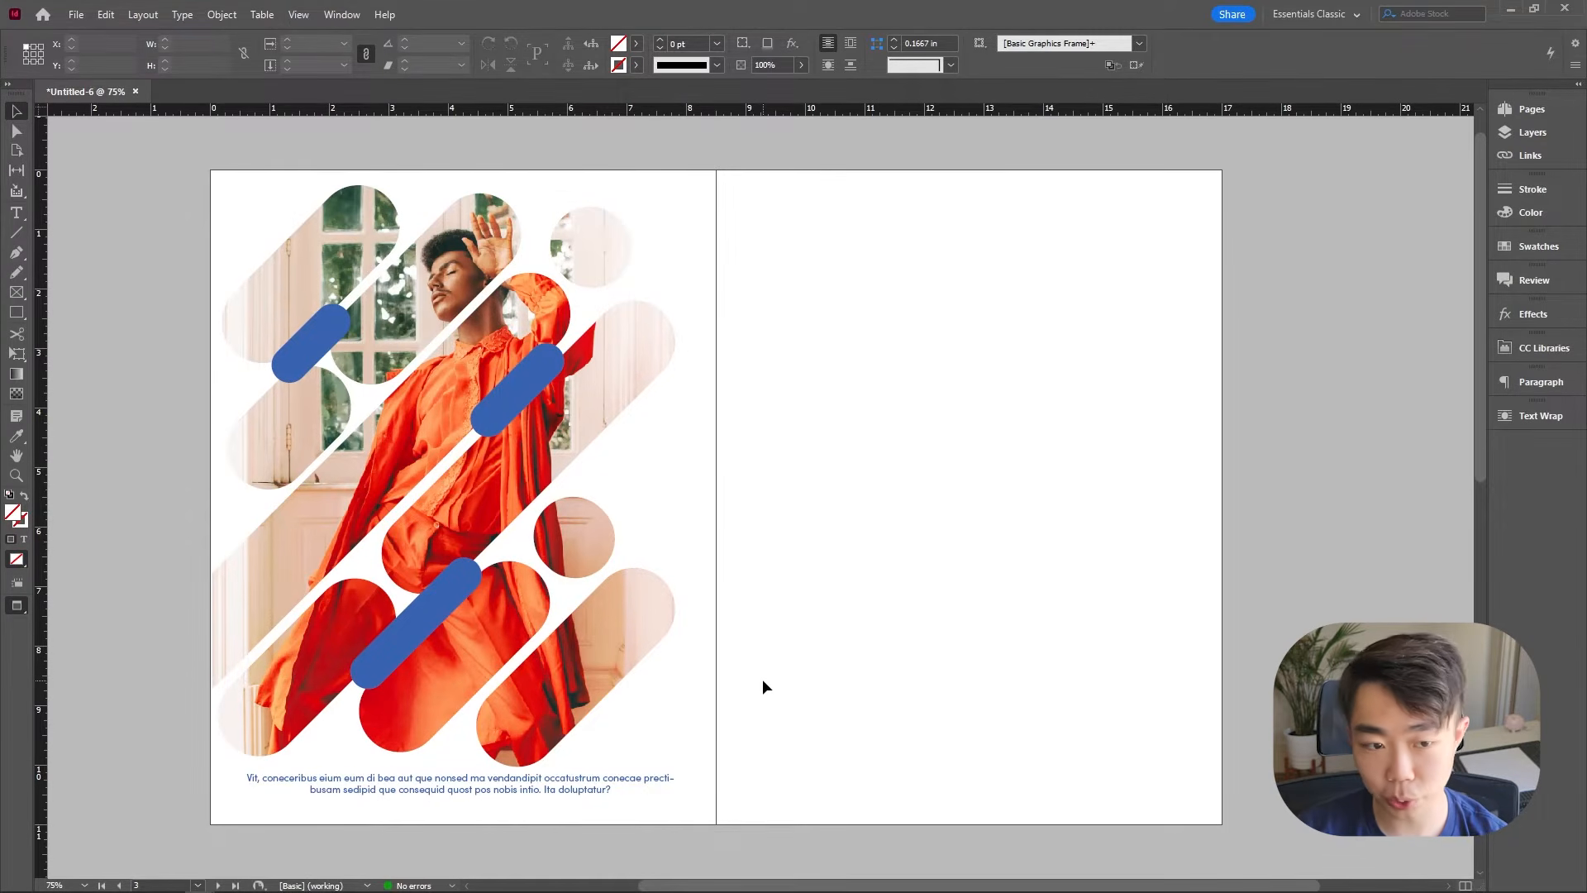
pyautogui.press('w')
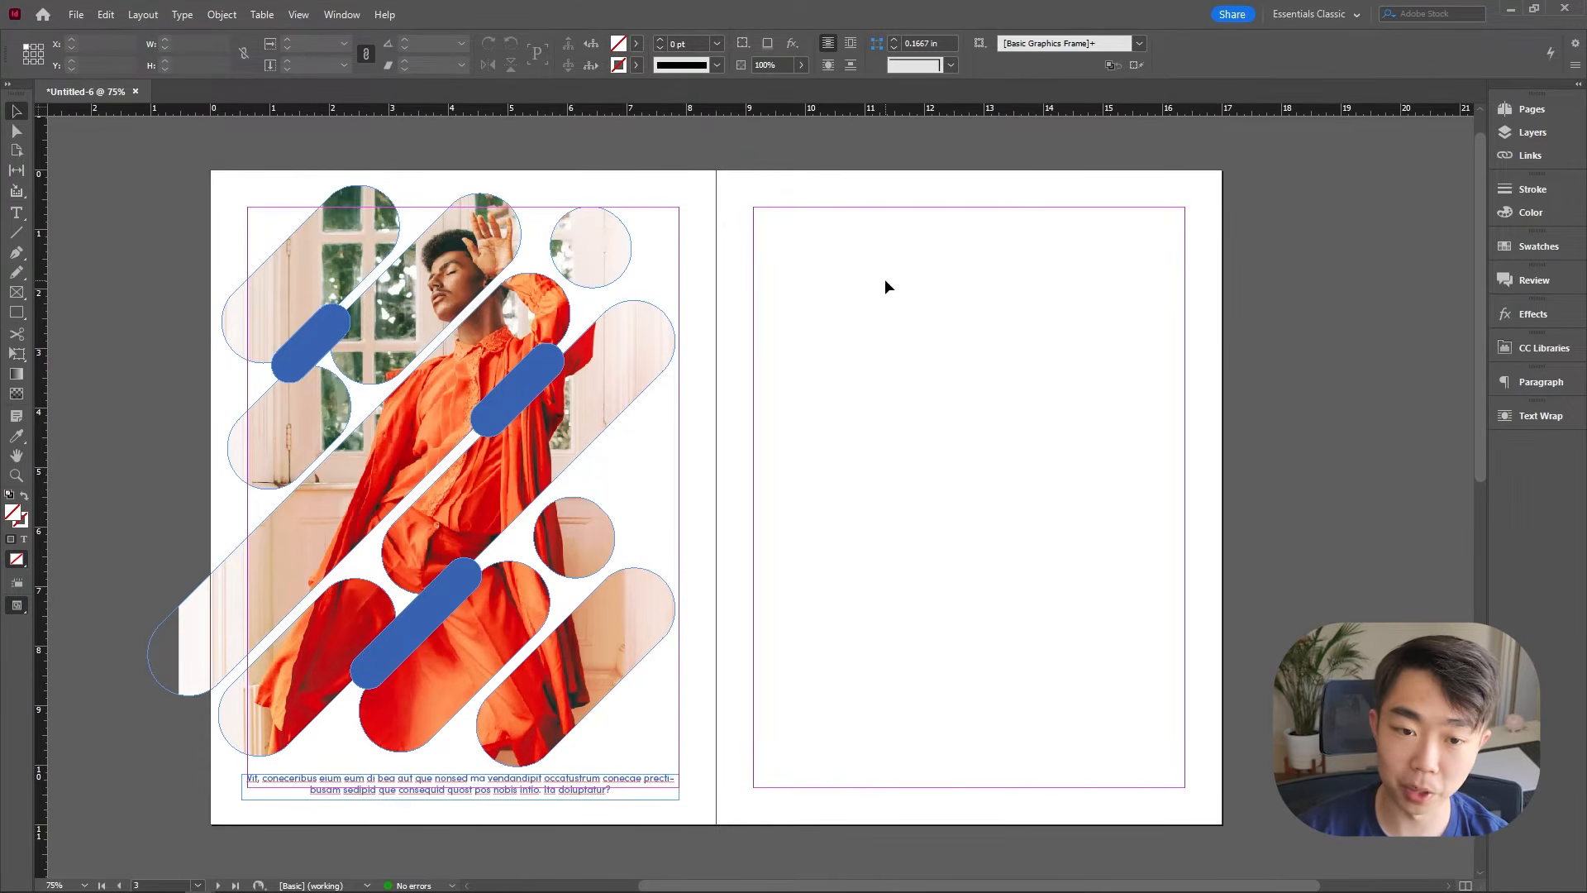
# Step: Draw a text frame at the top-left margin of the second page and enter the title "Why Blue is The Best"
pyautogui.press('t')
pyautogui.moveTo(840, 252); pyautogui.dragTo(1009, 259)
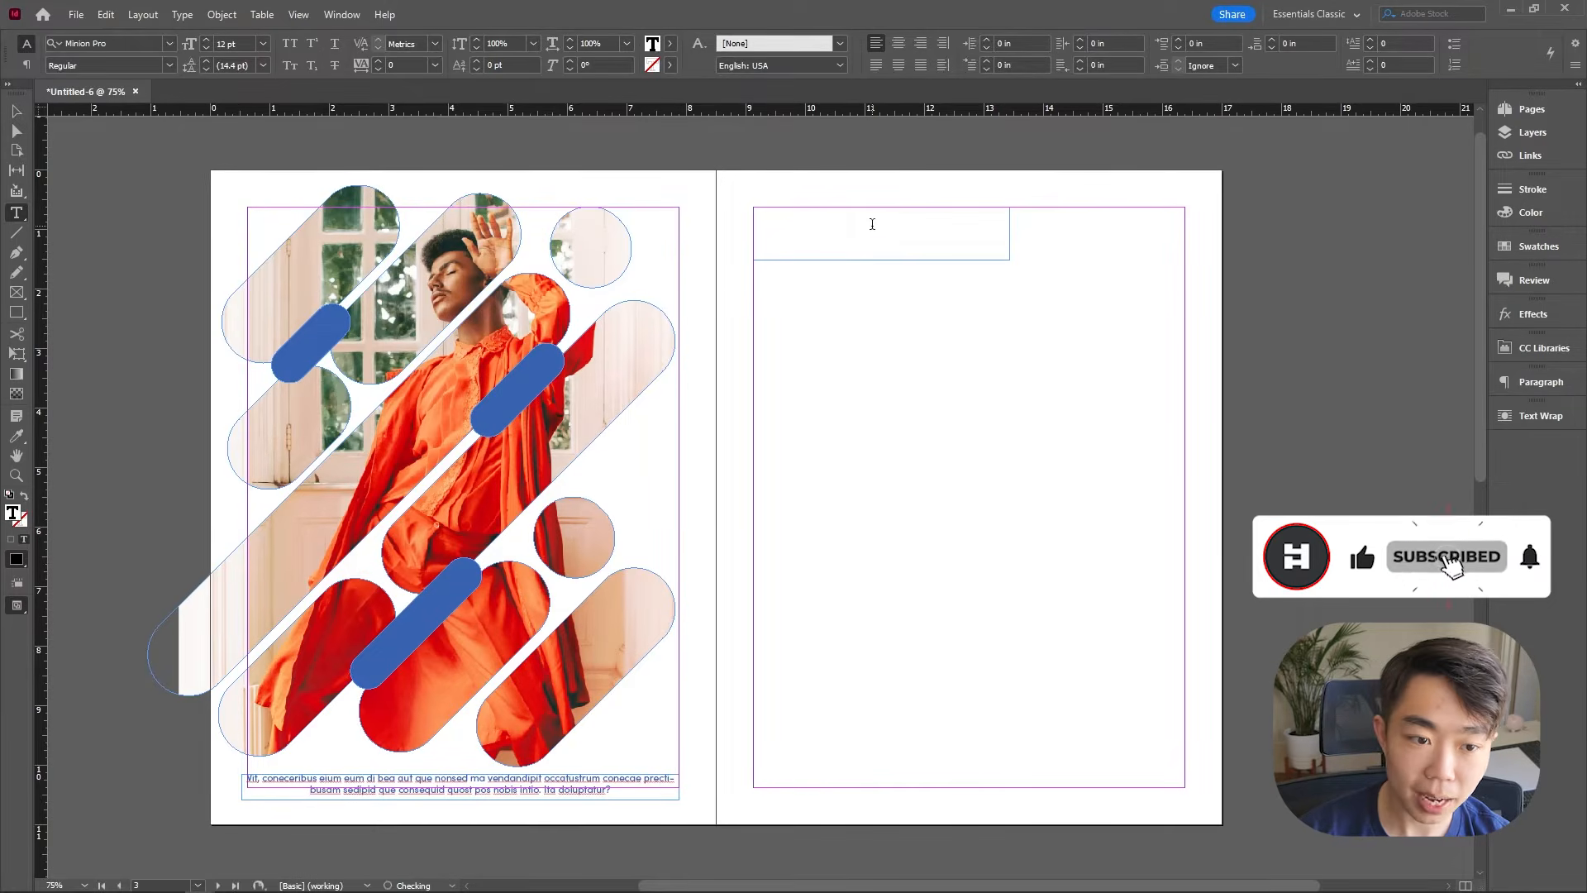
pyautogui.write('W')
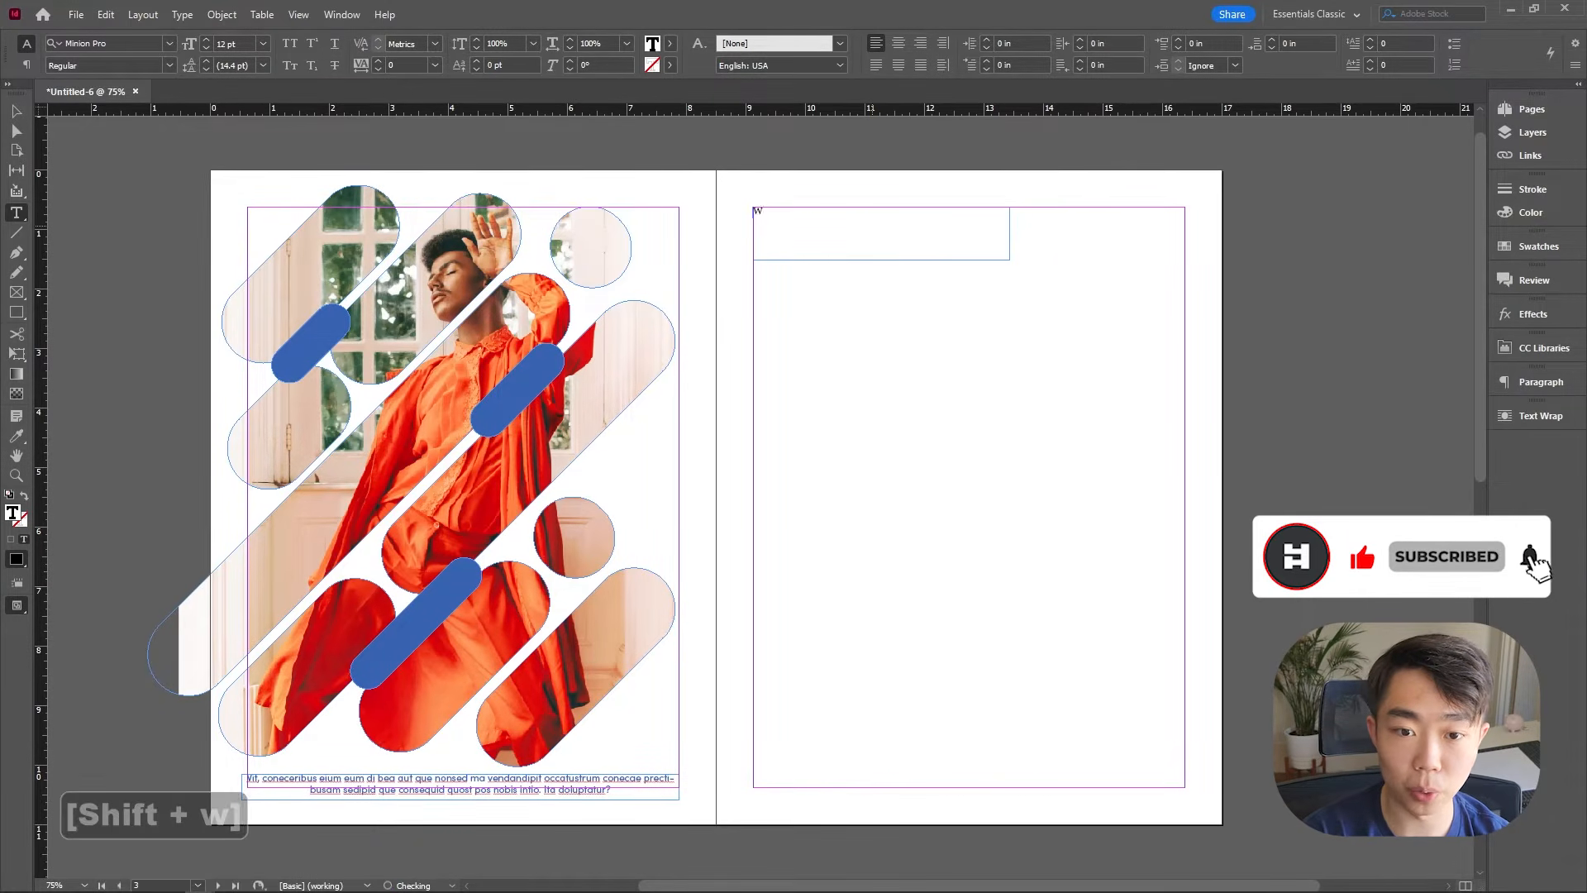
pyautogui.write('hy Blue is The Best')
# Step: Set the whole title in Sofia Pro Bold at 36 pt
pyautogui.hotkey('ctrl', 'a')
pyautogui.click(169, 43)
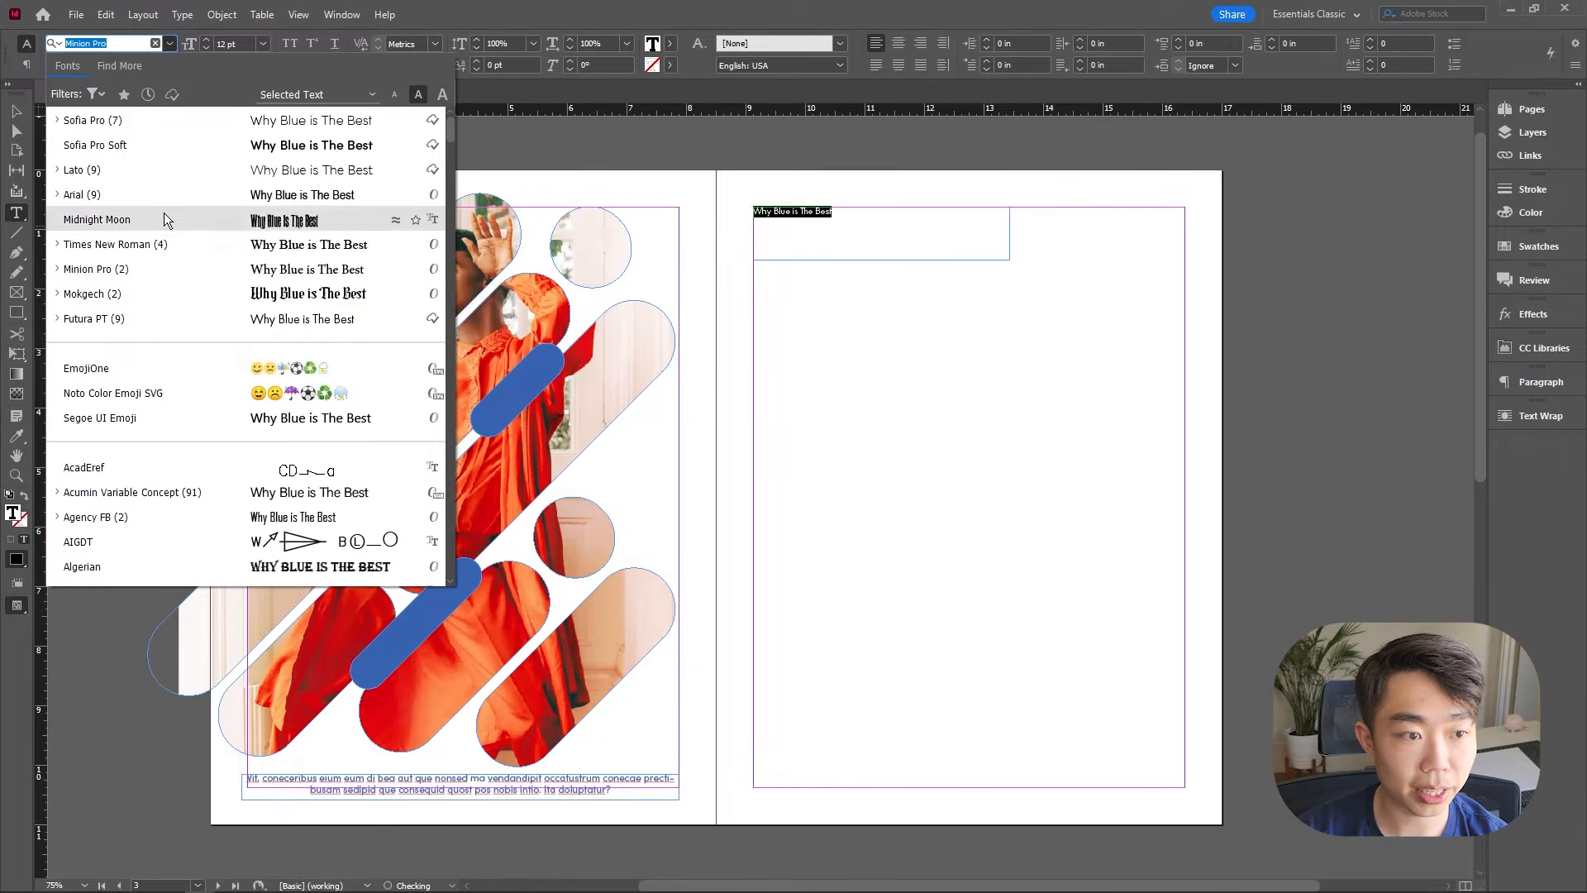
pyautogui.click(160, 122)
pyautogui.click(168, 66)
pyautogui.click(134, 182)
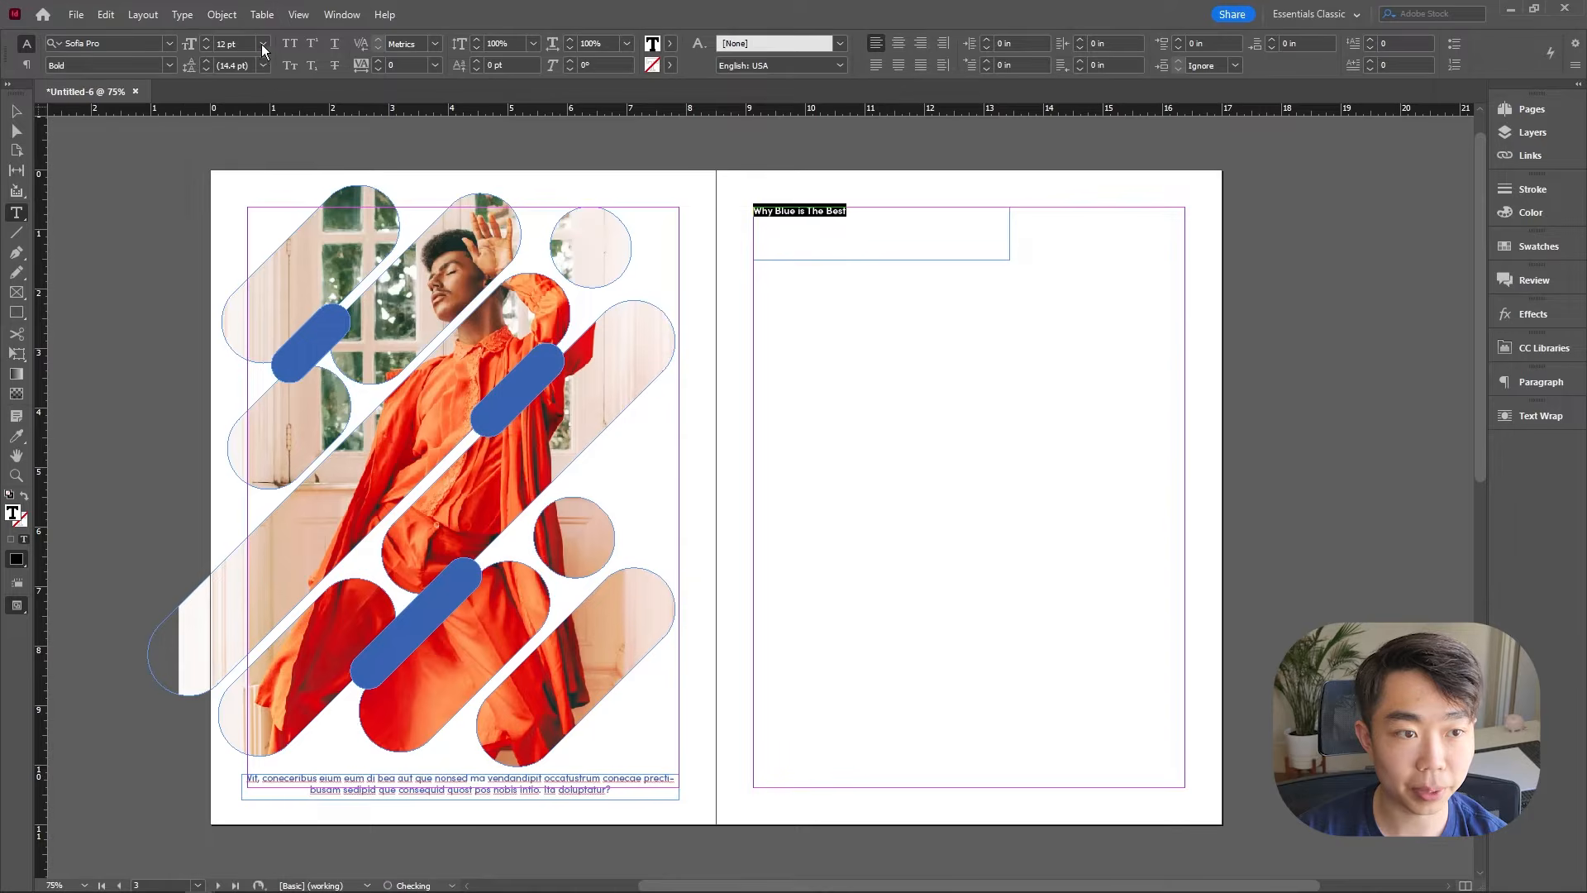
pyautogui.click(262, 45)
pyautogui.click(252, 222)
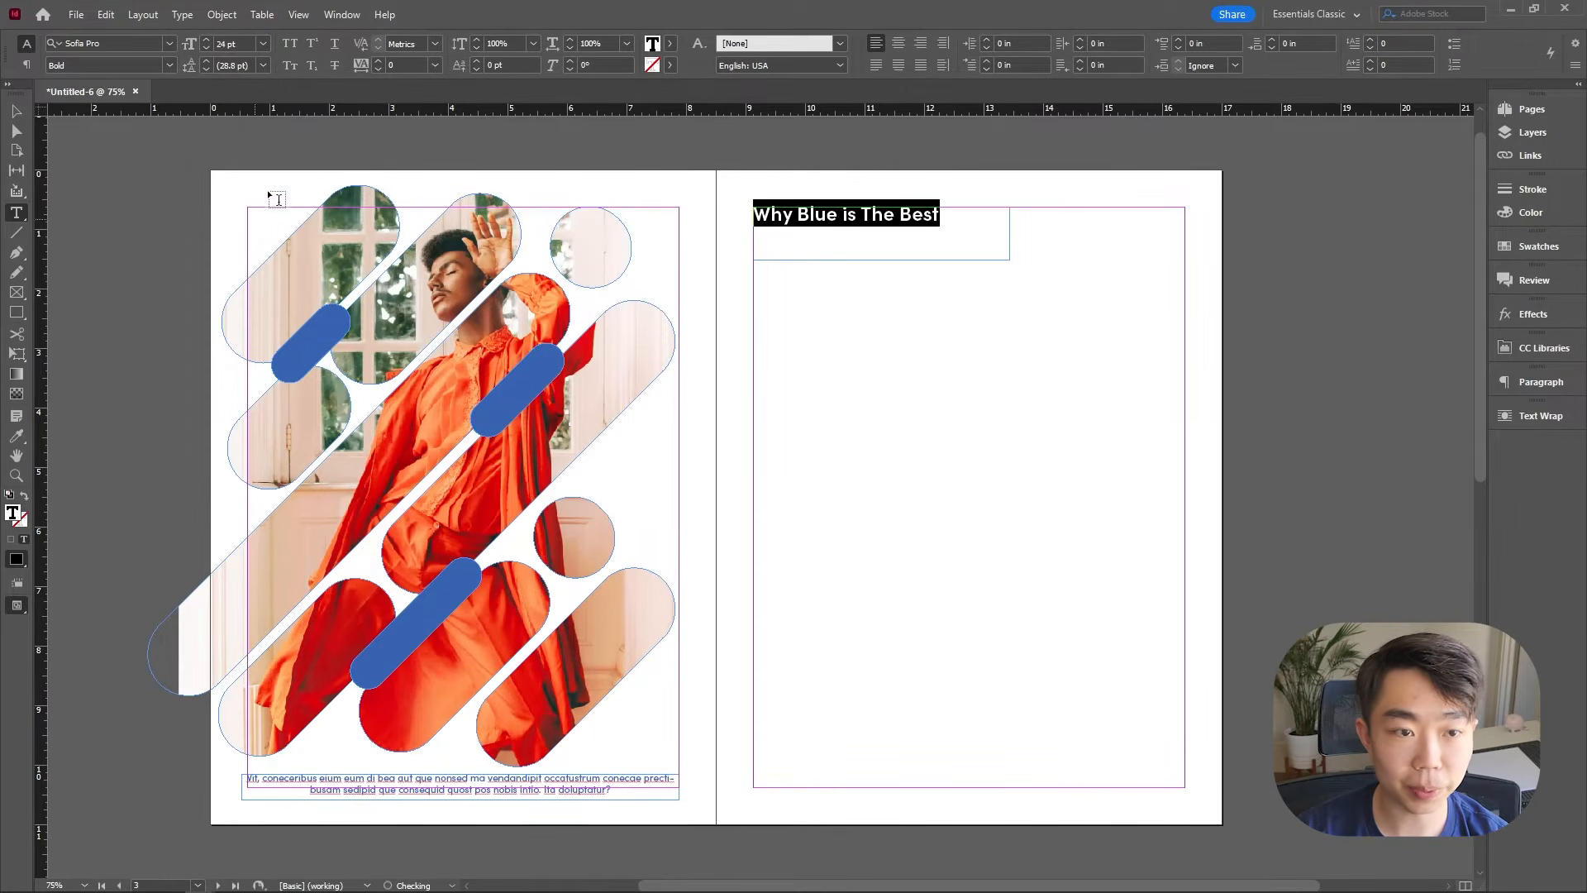
pyautogui.click(262, 46)
pyautogui.click(244, 256)
# Step: Resize the title frame to about 4.755 in wide and 0.535 in high so it fits the text closely
pyautogui.click(14, 114)
pyautogui.moveTo(1037, 232); pyautogui.dragTo(1037, 233)
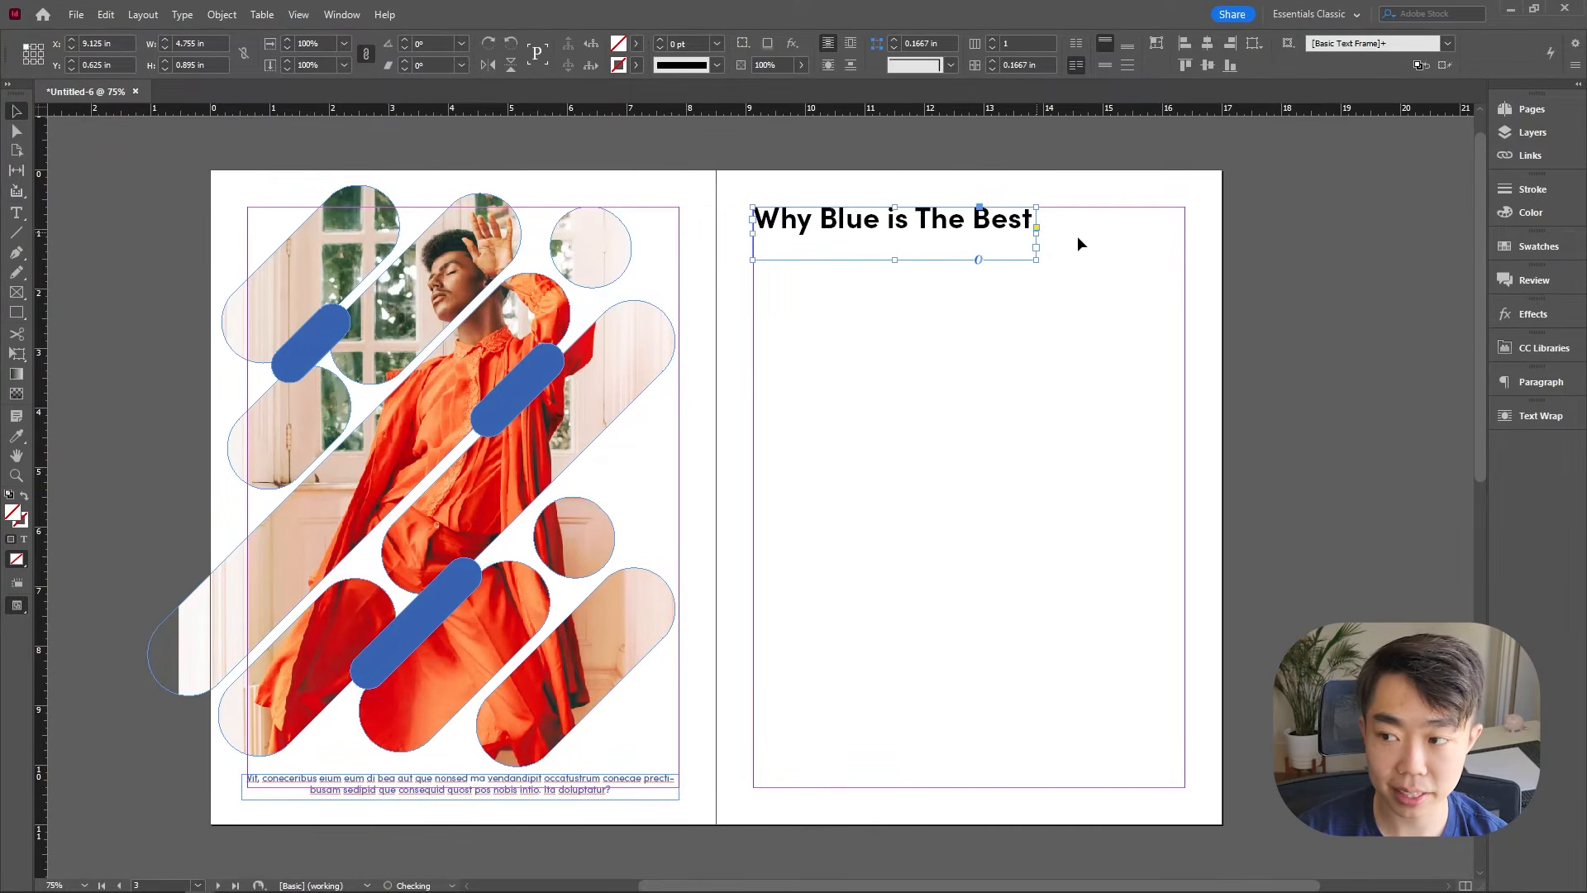
pyautogui.click(1092, 237)
pyautogui.moveTo(895, 260); pyautogui.dragTo(904, 240)
# Step: Duplicate the title frame directly below itself and replace the copy's text with "... and Green is Out"
pyautogui.moveTo(934, 265); pyautogui.dragTo(934, 265)
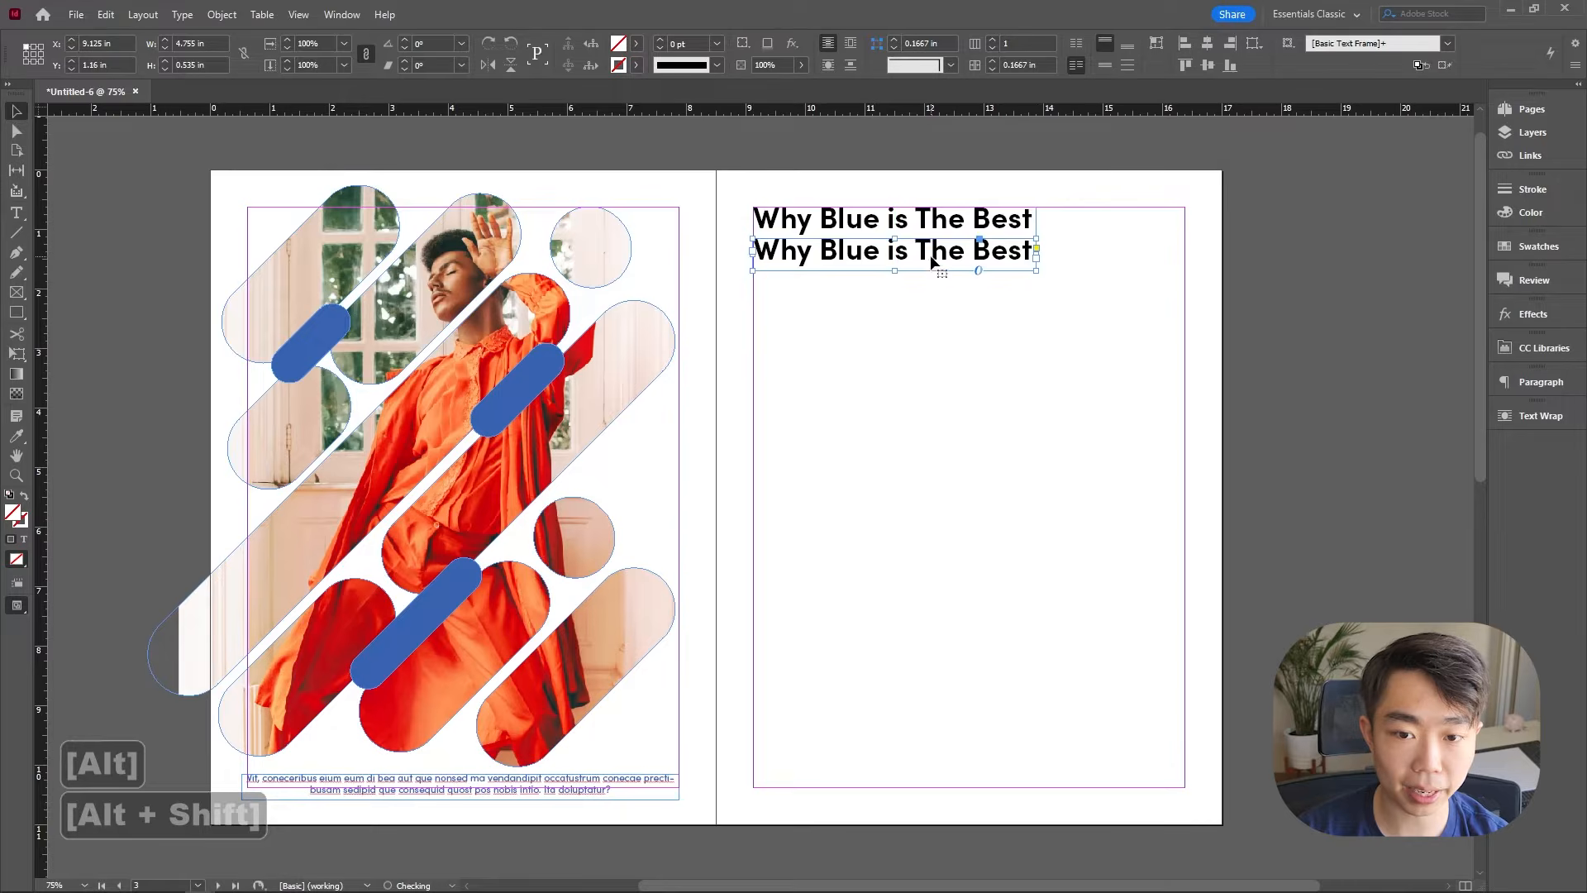
pyautogui.doubleClick(933, 254)
pyautogui.hotkey('ctrl', 'a')
pyautogui.write('..')
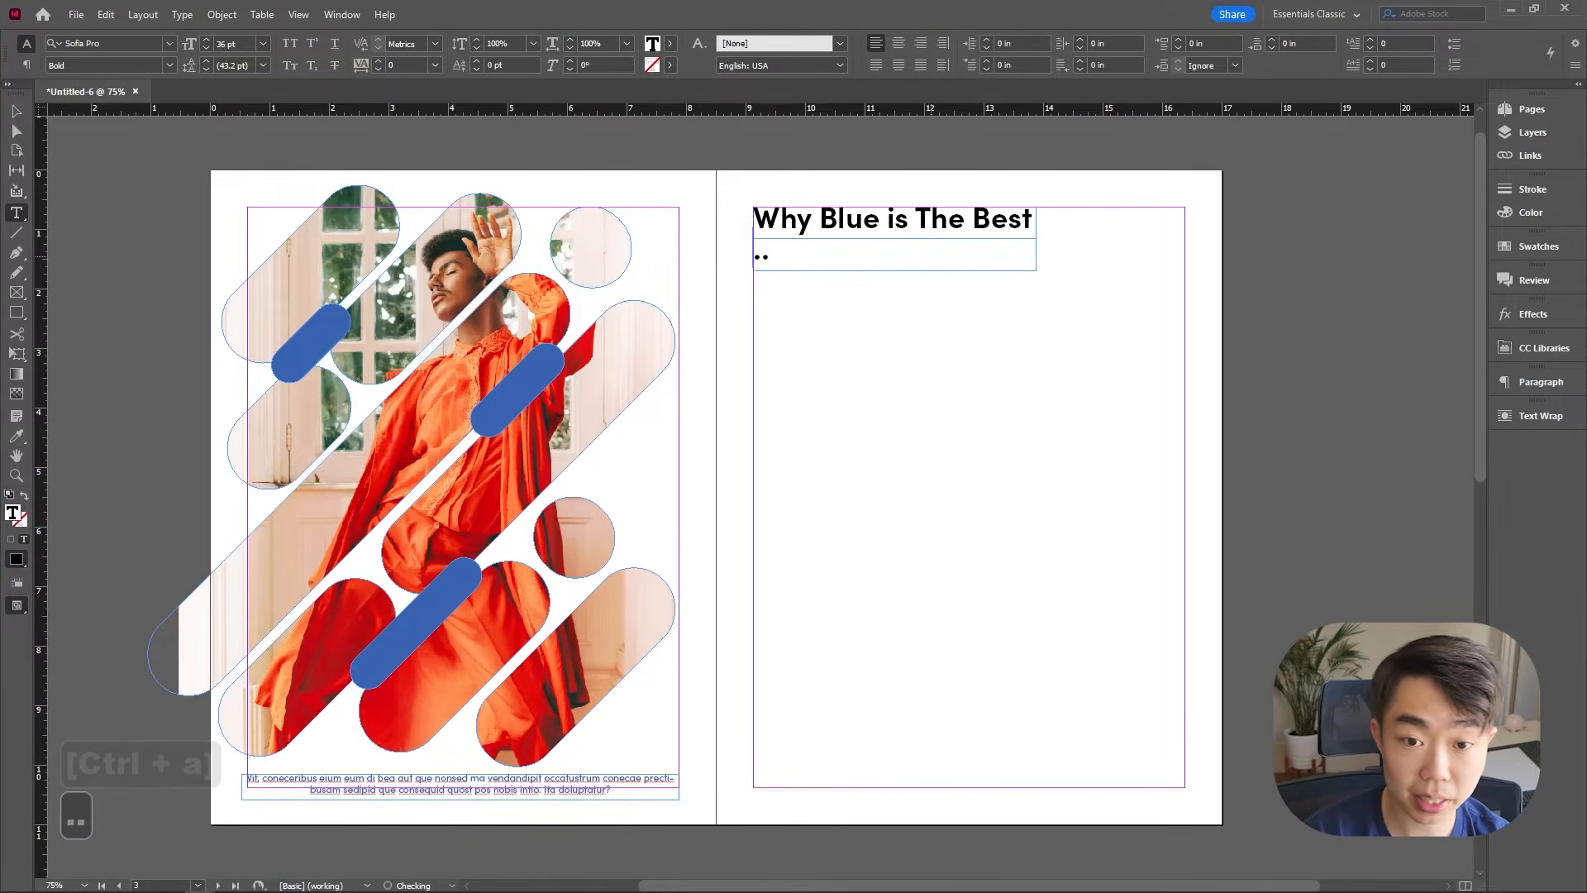
pyautogui.write('. and gr')
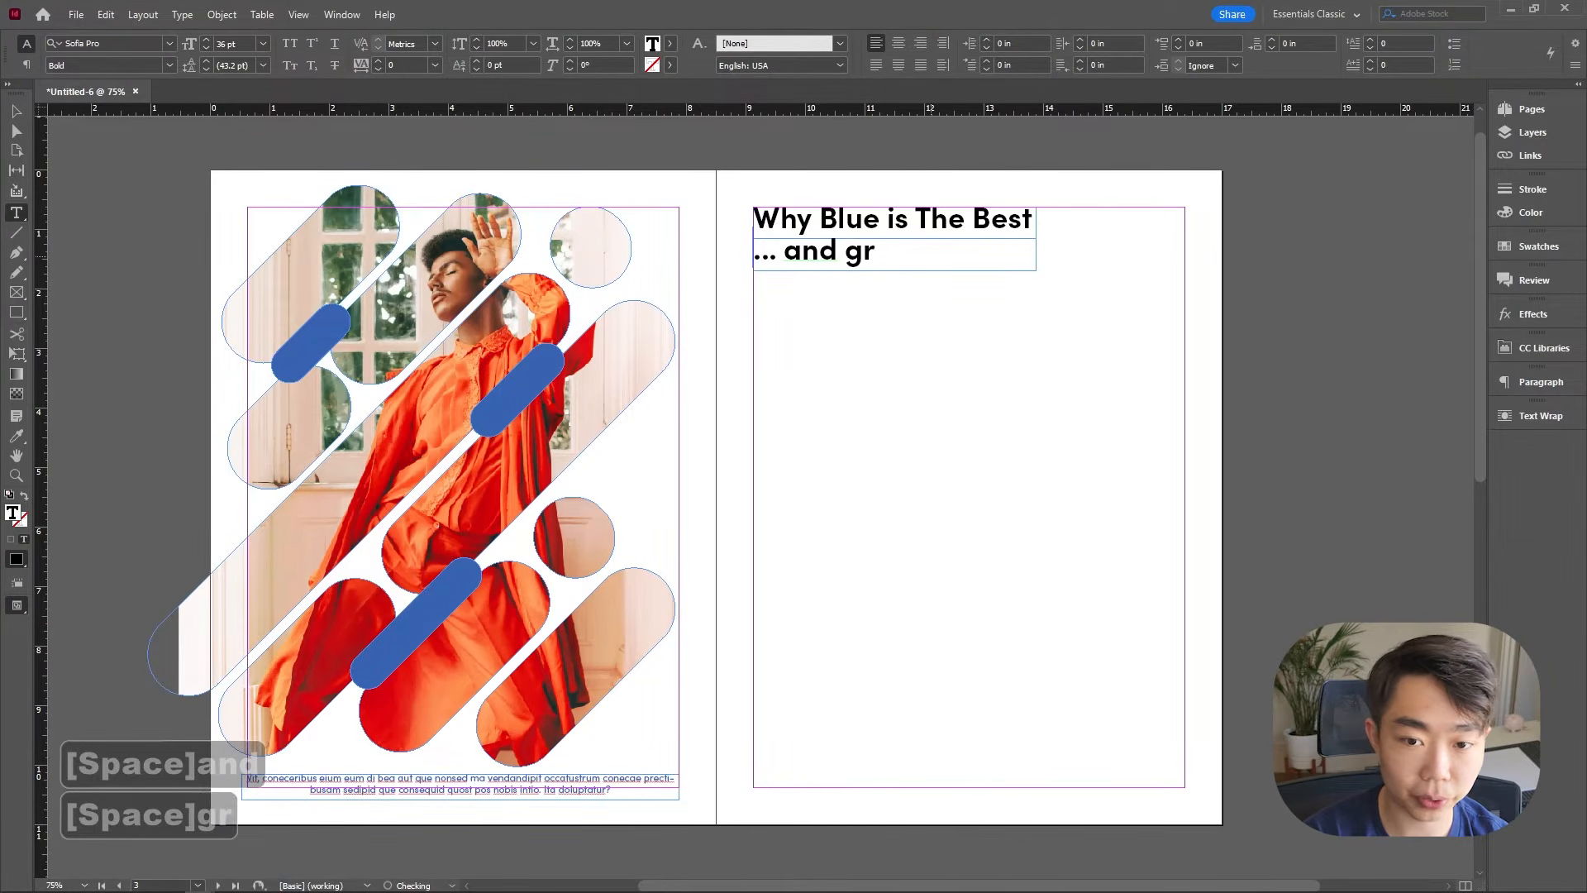
pyautogui.press('BackSpace')
pyautogui.press('BackSpace')
pyautogui.write('Green is Out')
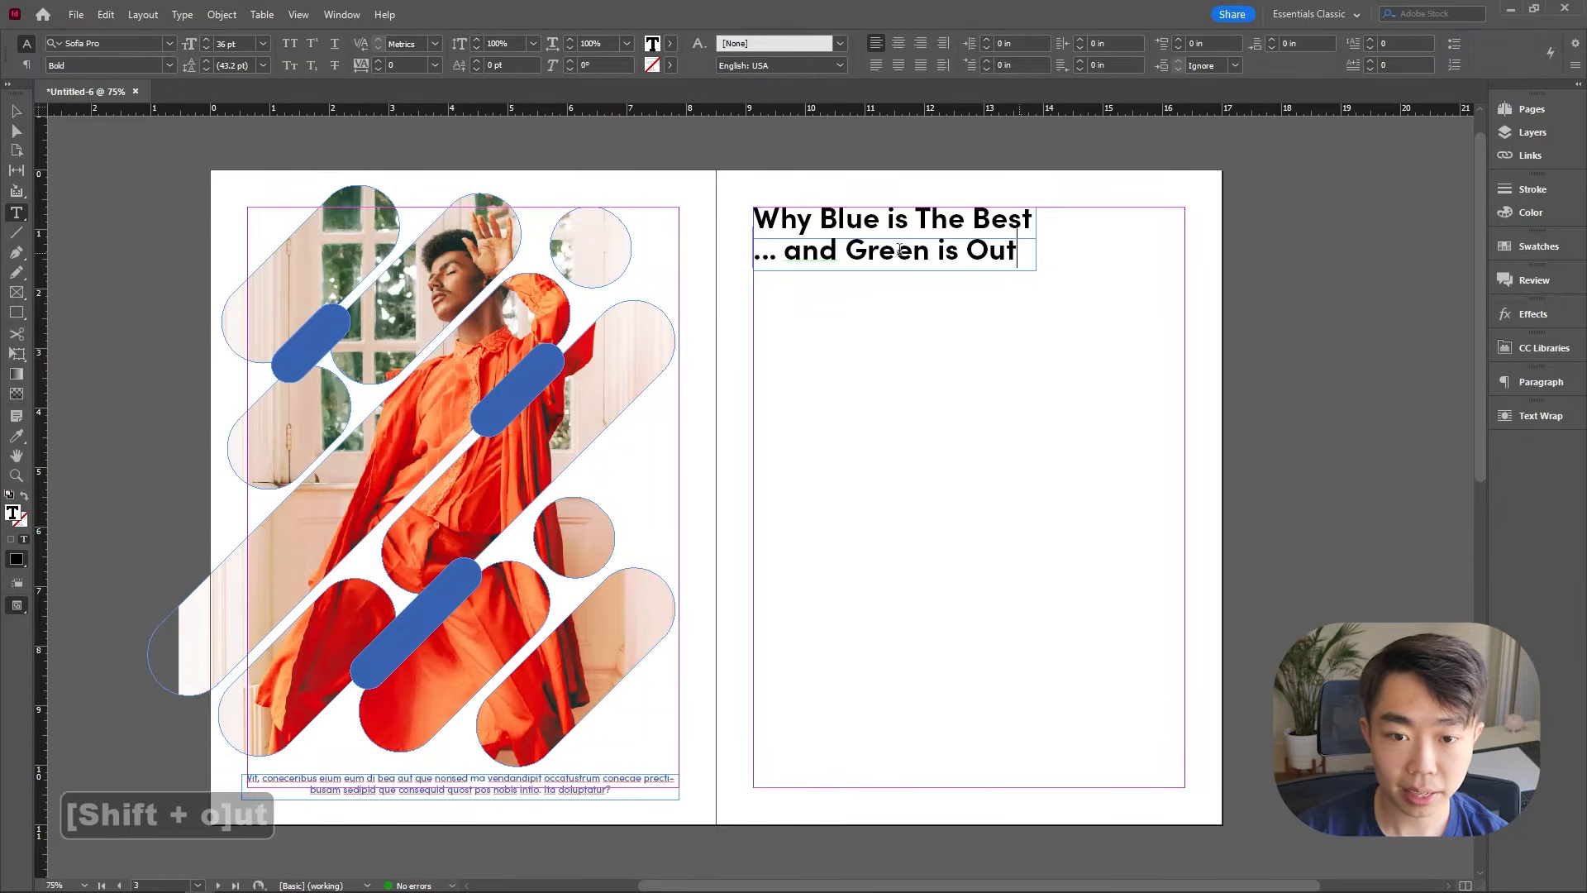
# Step: Reduce the subtitle to 18 pt, fit its frame height to the text and leave a small gap below the title
pyautogui.hotkey('ctrl', 'a')
pyautogui.click(262, 44)
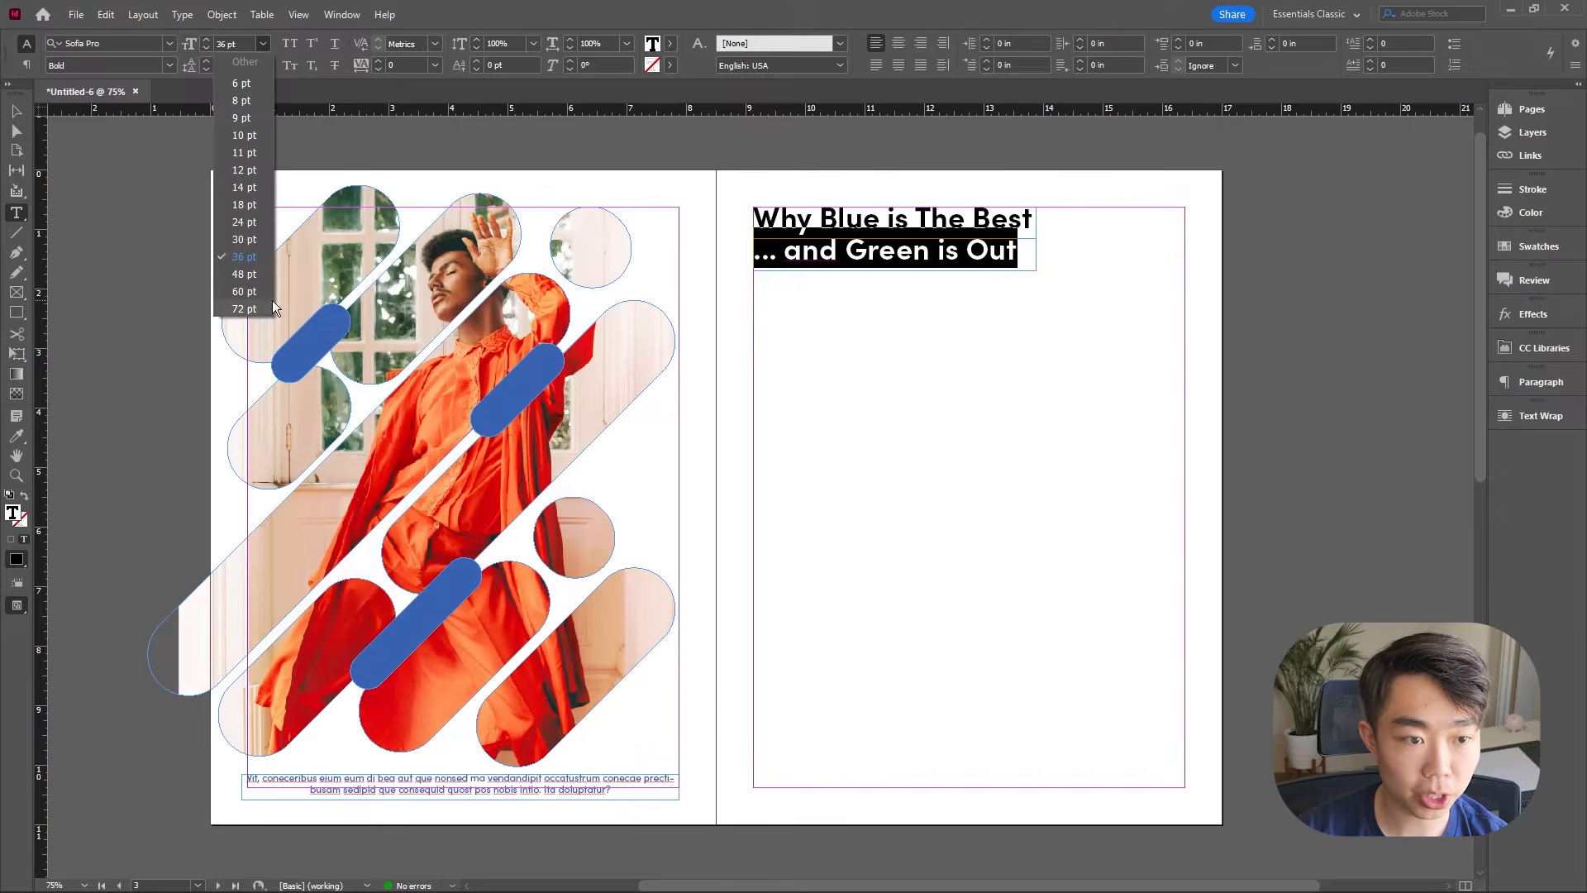
pyautogui.click(245, 204)
pyautogui.click(14, 111)
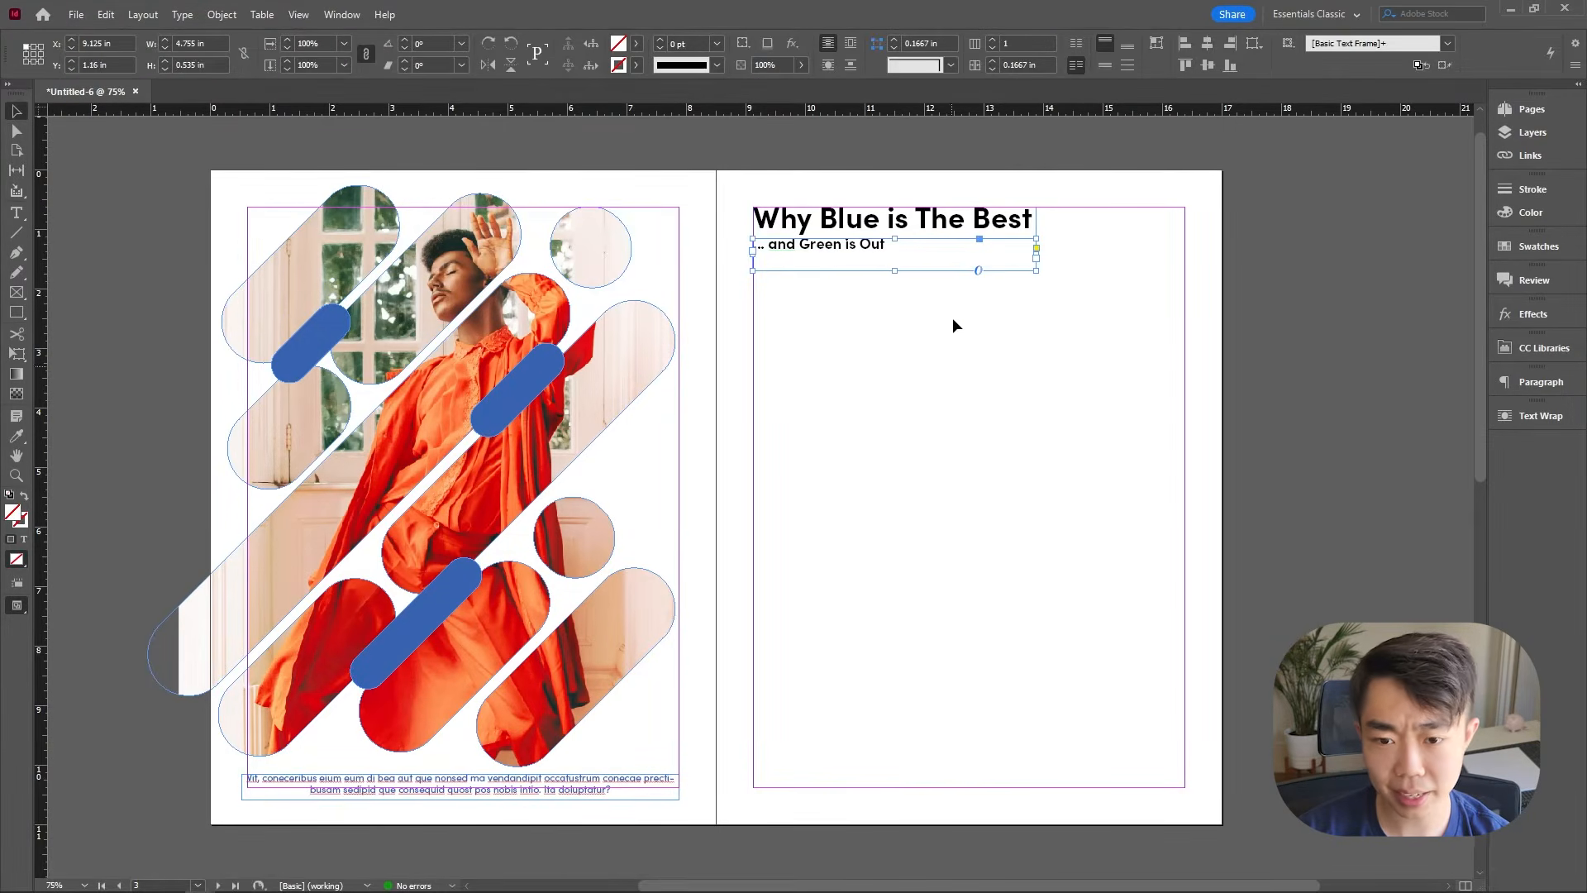
pyautogui.doubleClick(895, 271)
pyautogui.click(1131, 323)
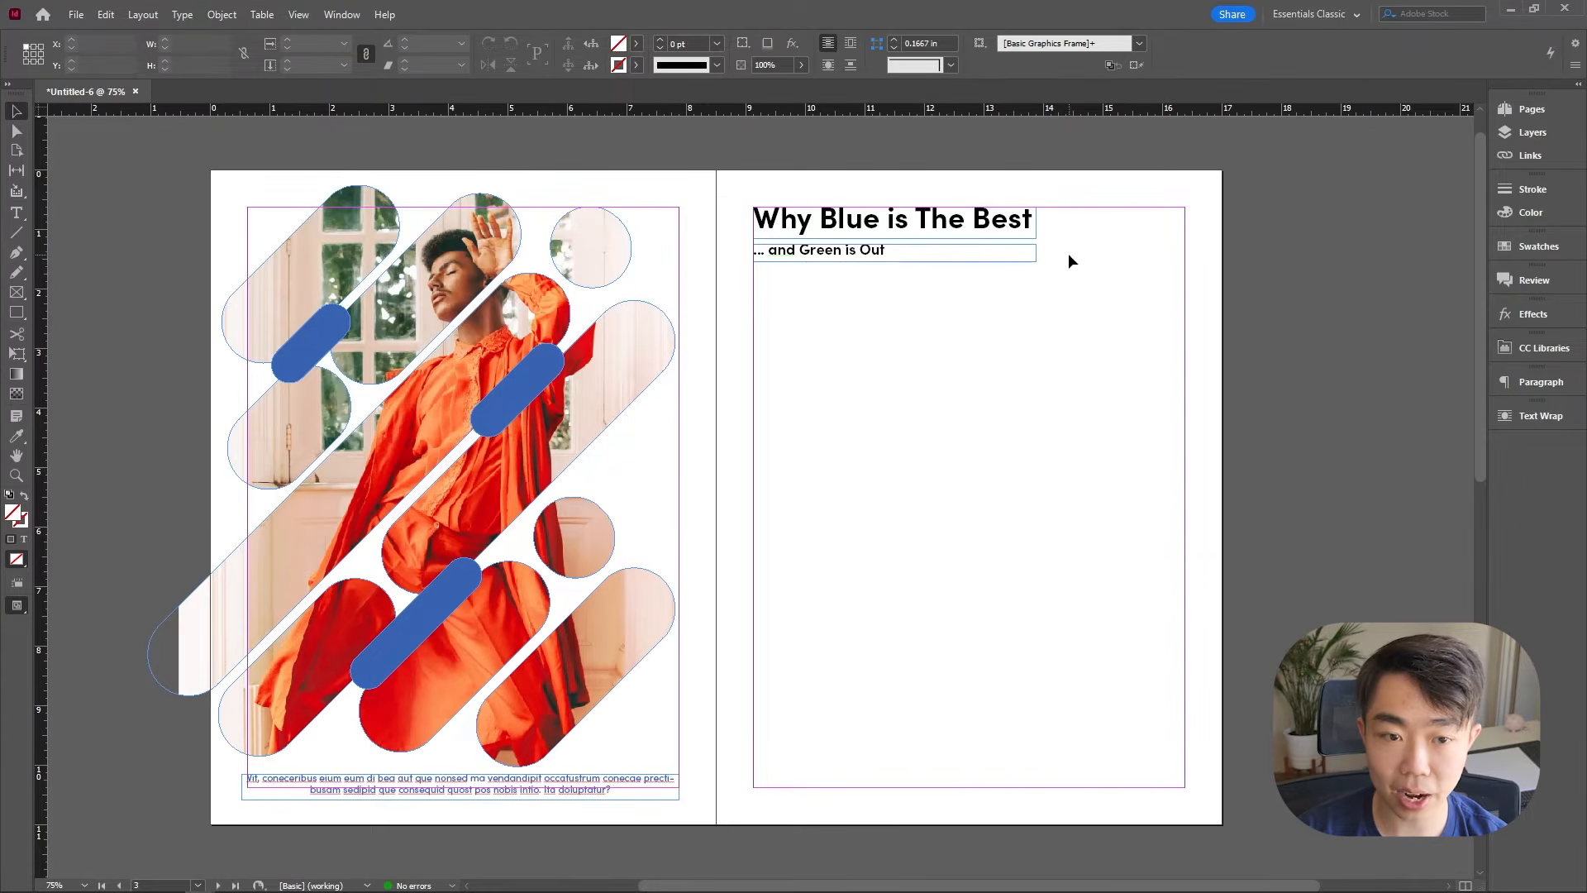
# Step: Draw a tall rectangle frame about 2.1 in by 7.955 in beside the headings on the second page and shift it slightly down
pyautogui.click(17, 297)
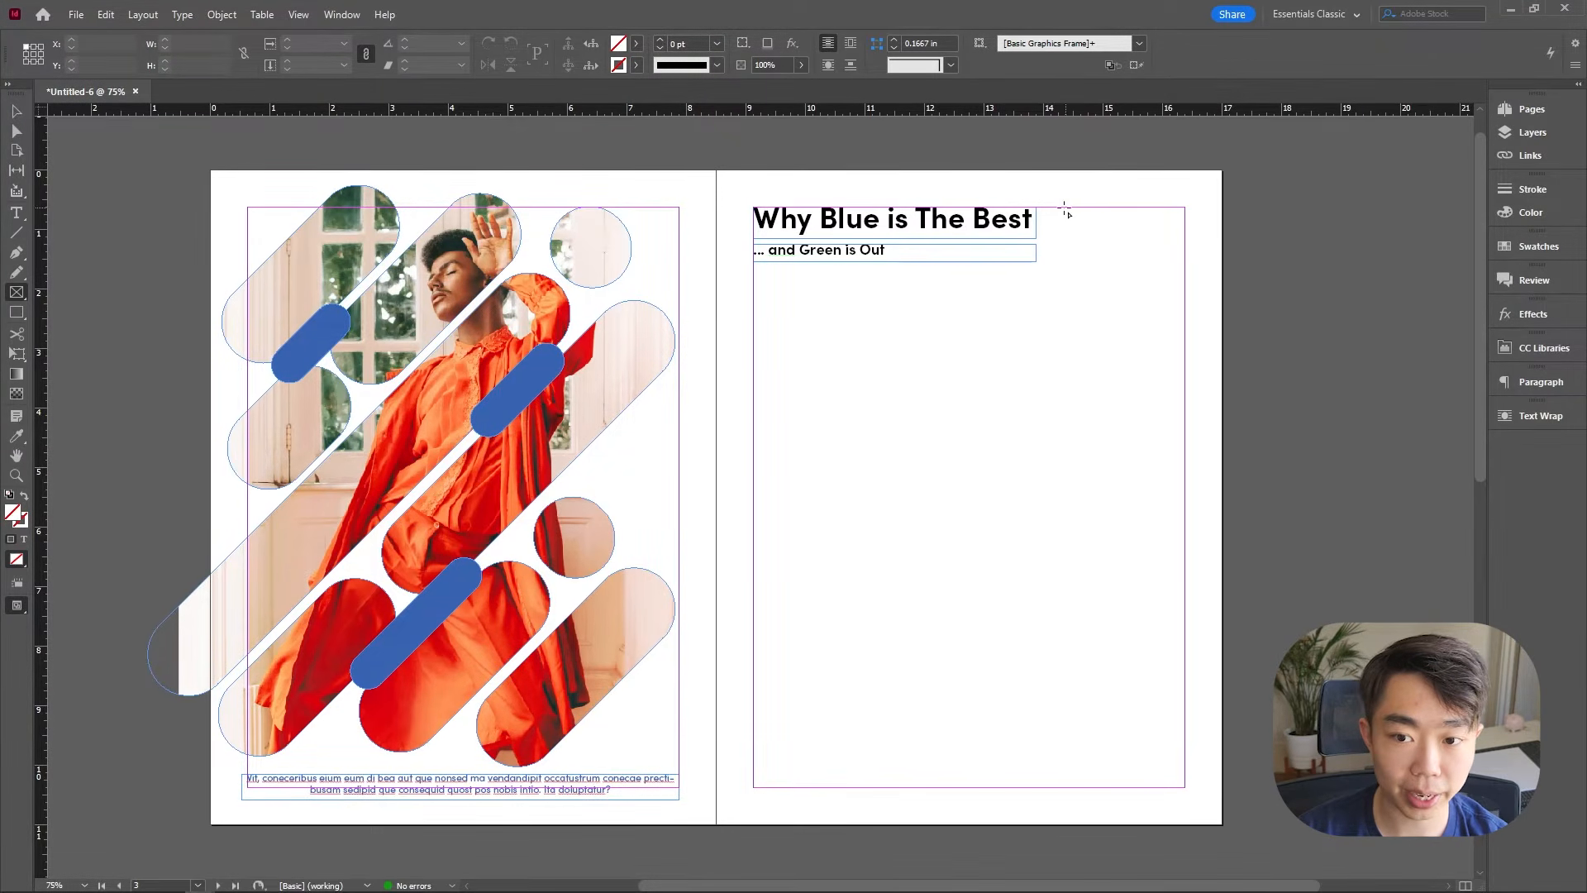
pyautogui.moveTo(1055, 207); pyautogui.dragTo(1181, 679)
pyautogui.press('v')
pyautogui.moveTo(1159, 500); pyautogui.dragTo(1148, 526)
pyautogui.click(1282, 463)
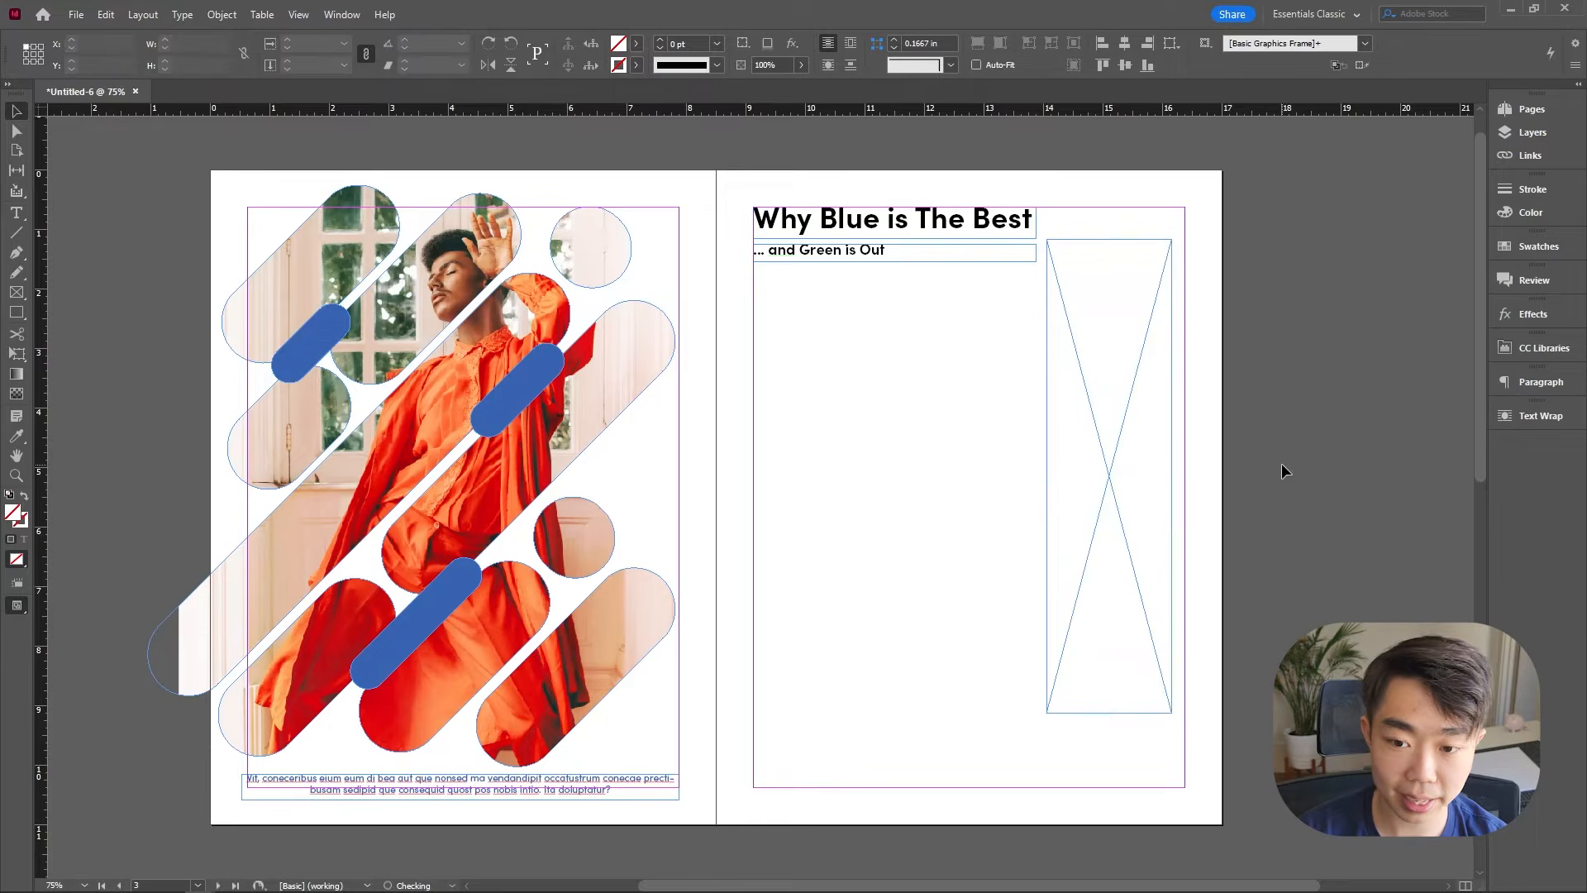
# Step: Give the tall frame rounded corners with a size of 0.75 in
pyautogui.click(1160, 429)
pyautogui.click(220, 15)
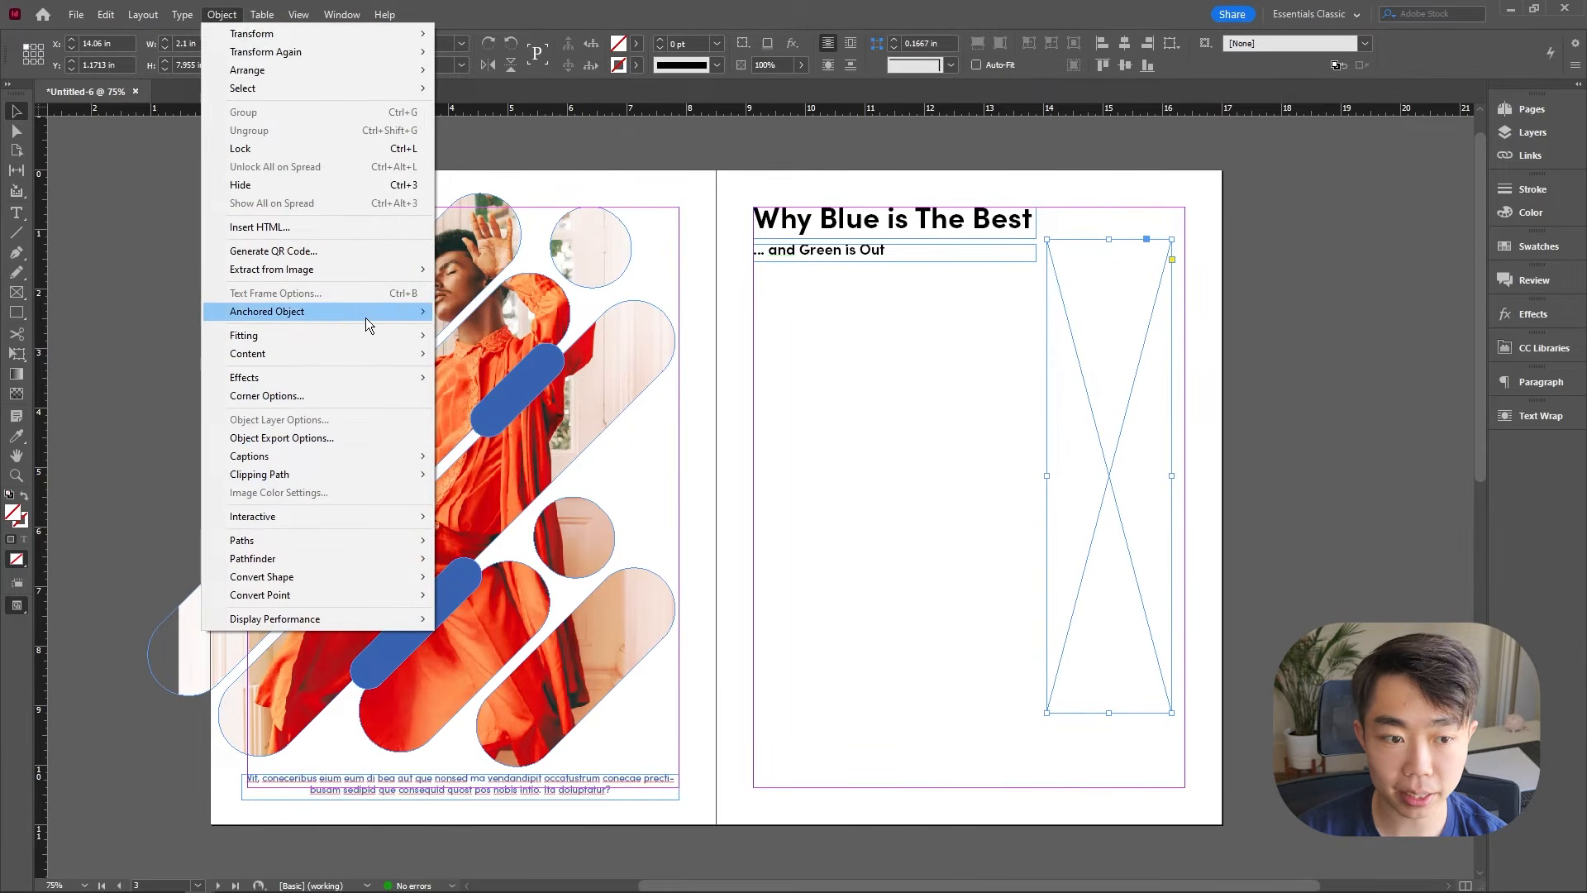
pyautogui.click(347, 396)
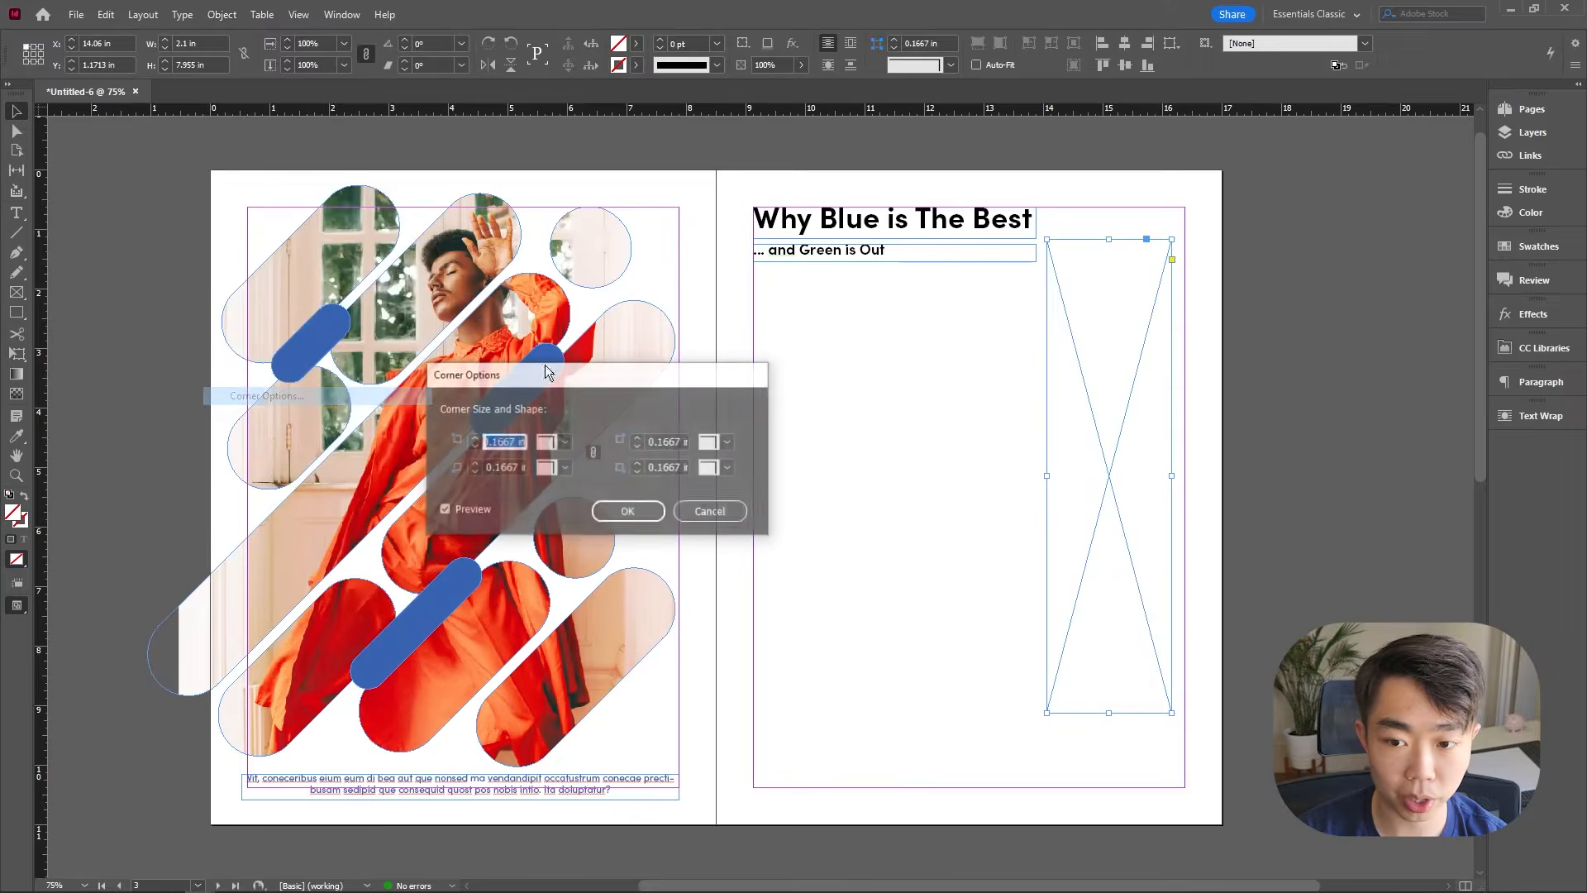
pyautogui.click(564, 441)
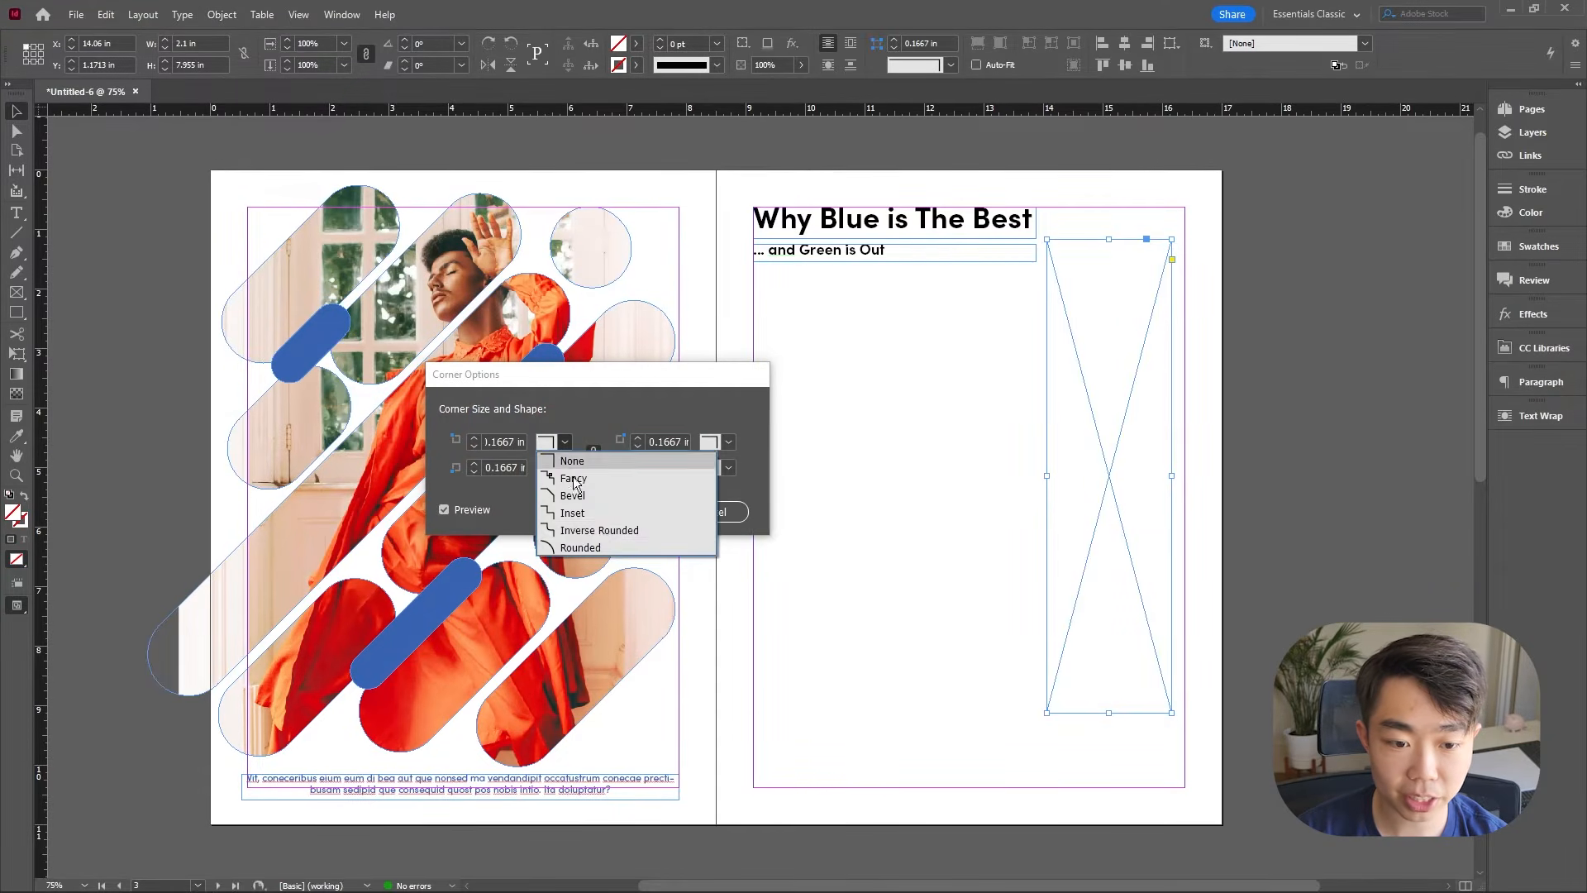
pyautogui.click(583, 546)
pyautogui.click(474, 440)
pyautogui.click(474, 440)
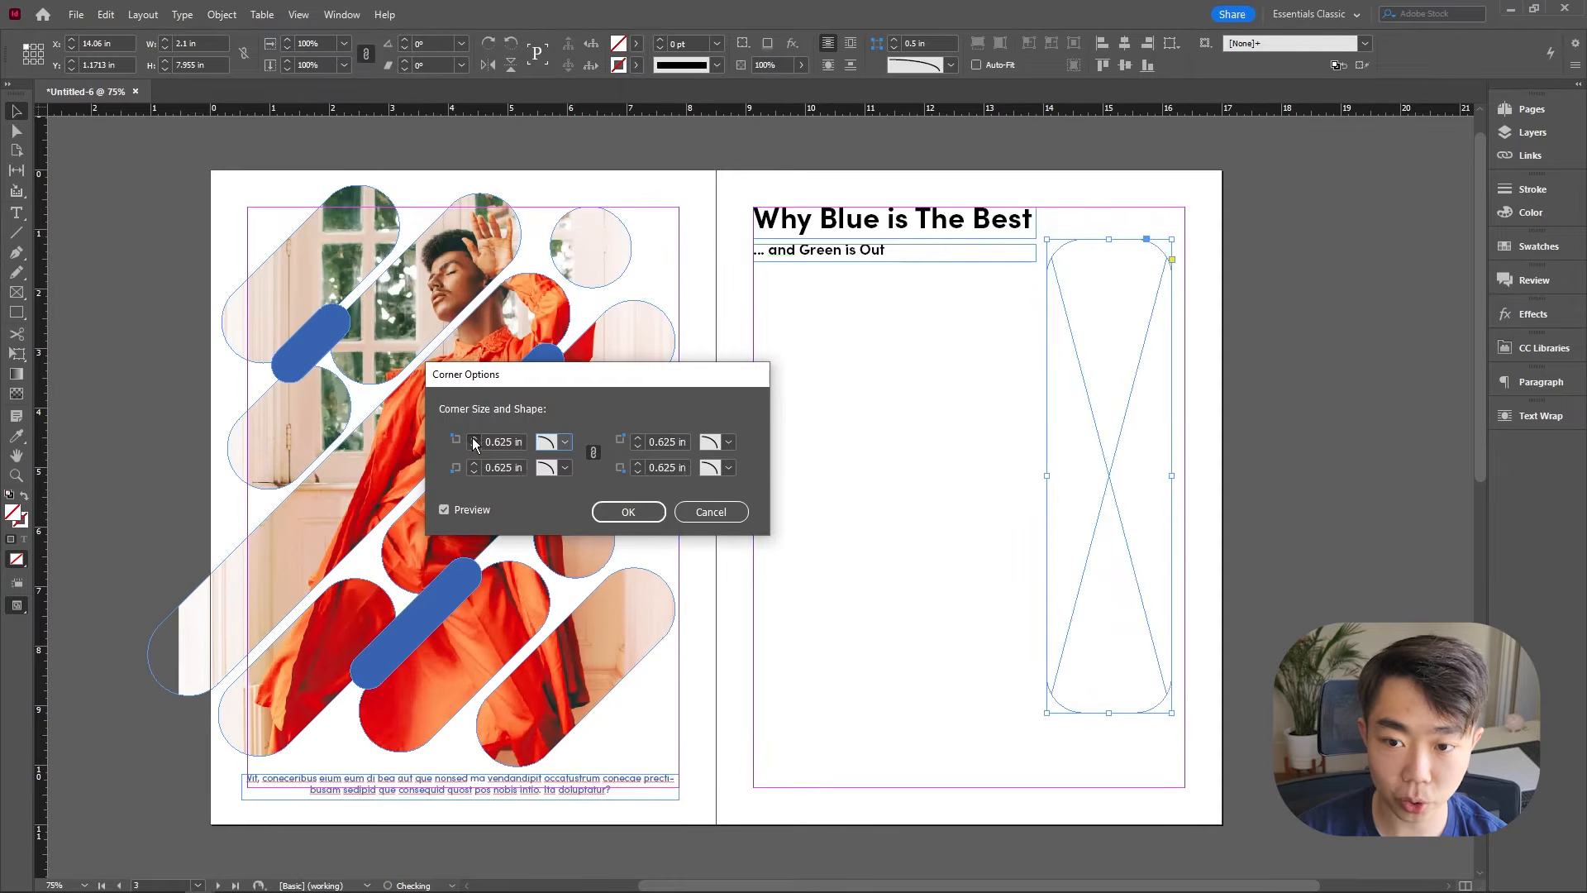
pyautogui.click(628, 512)
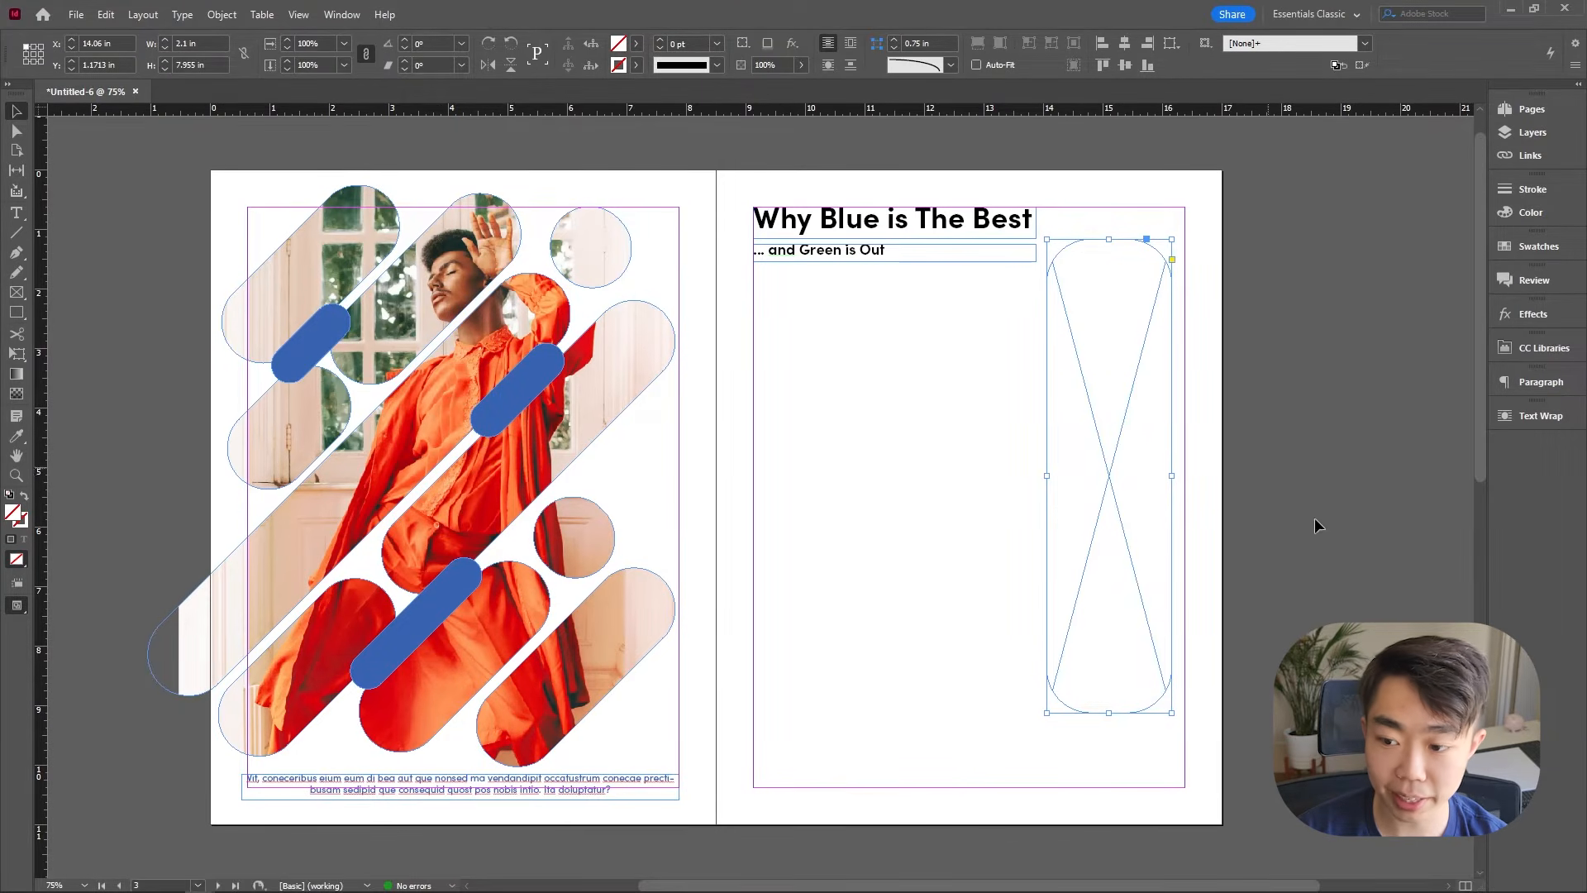
# Step: Place the red-orange canyon photo in the rounded frame, fill the frame proportionally and preview the spread
pyautogui.click(1147, 492)
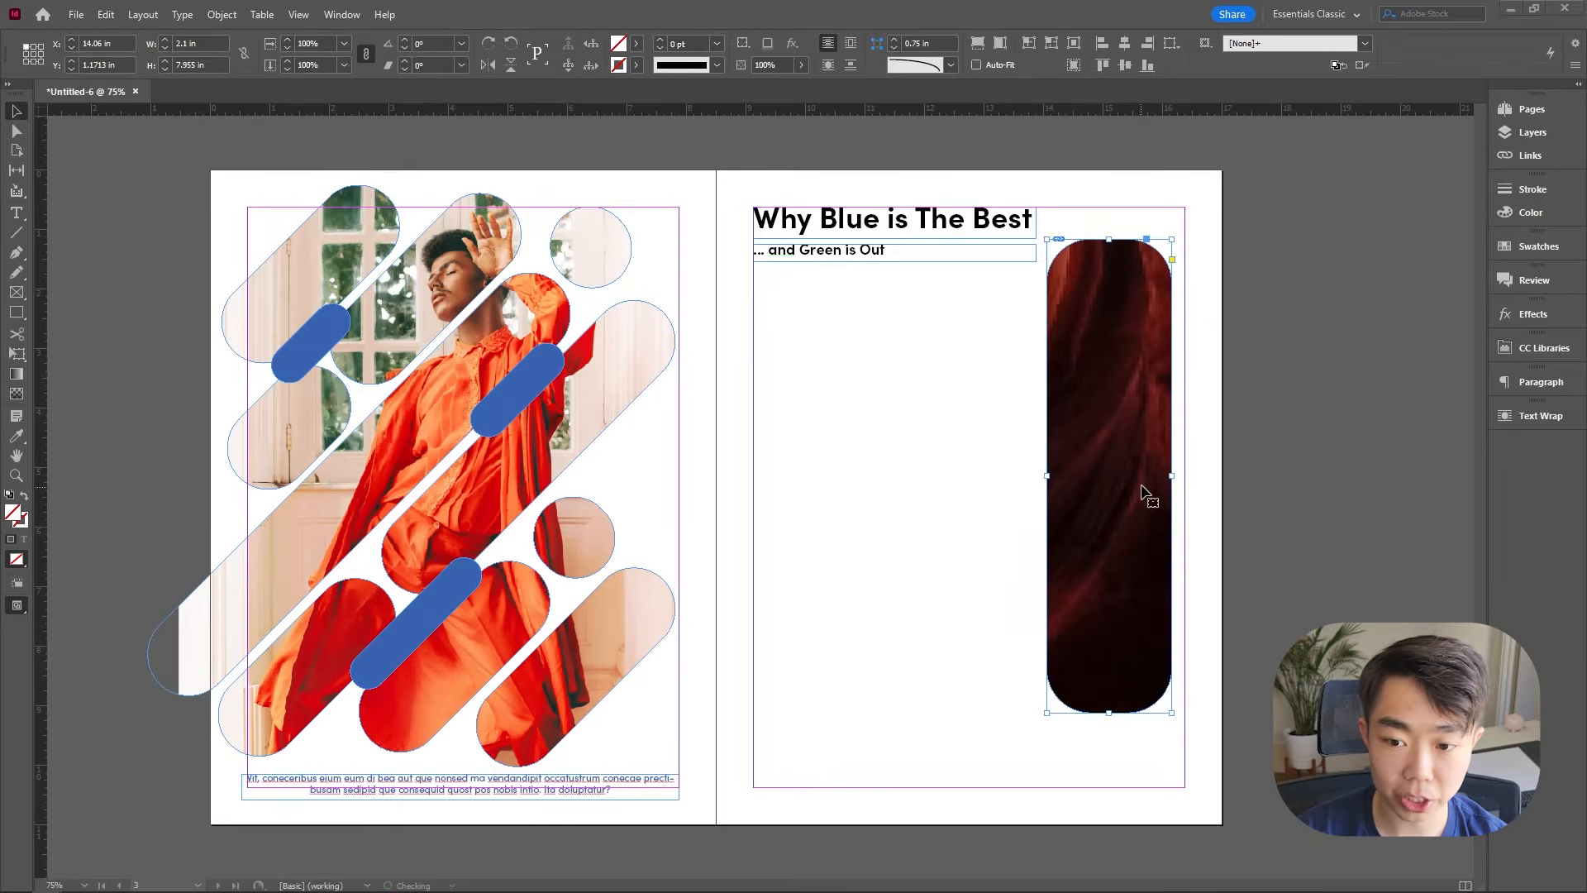
pyautogui.hotkey('ctrl', 'shift', 'alt', 'c')
pyautogui.click(1219, 397)
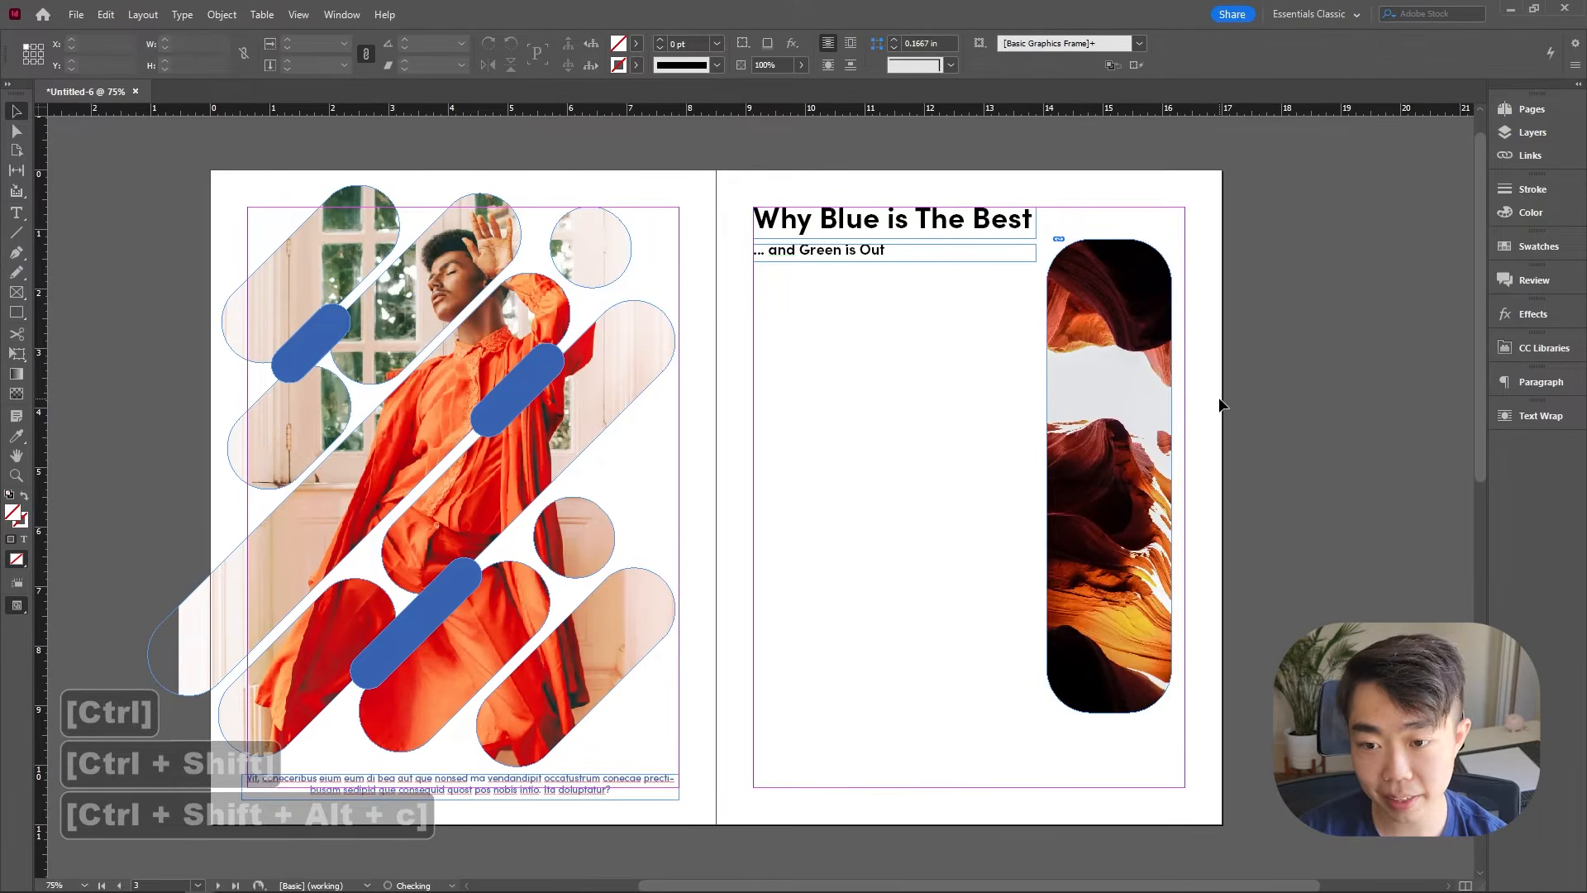
pyautogui.press('w')
pyautogui.press('w')
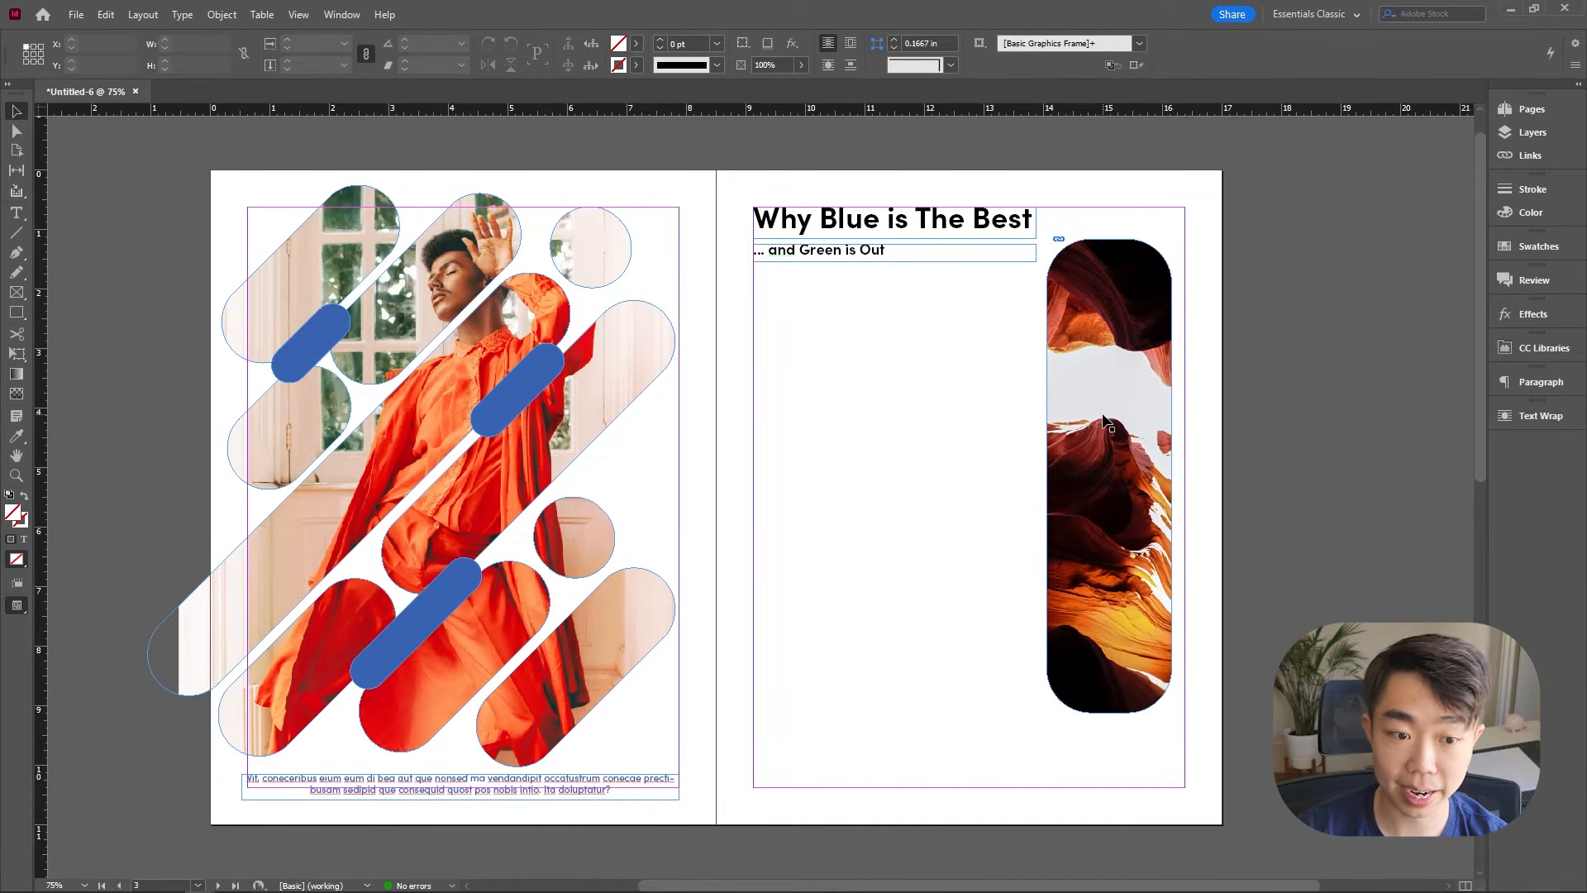
# Step: Draw a text frame about 4.755 by 2.98 in below the subtitle on the second page and fill it with placeholder text
pyautogui.press('m')
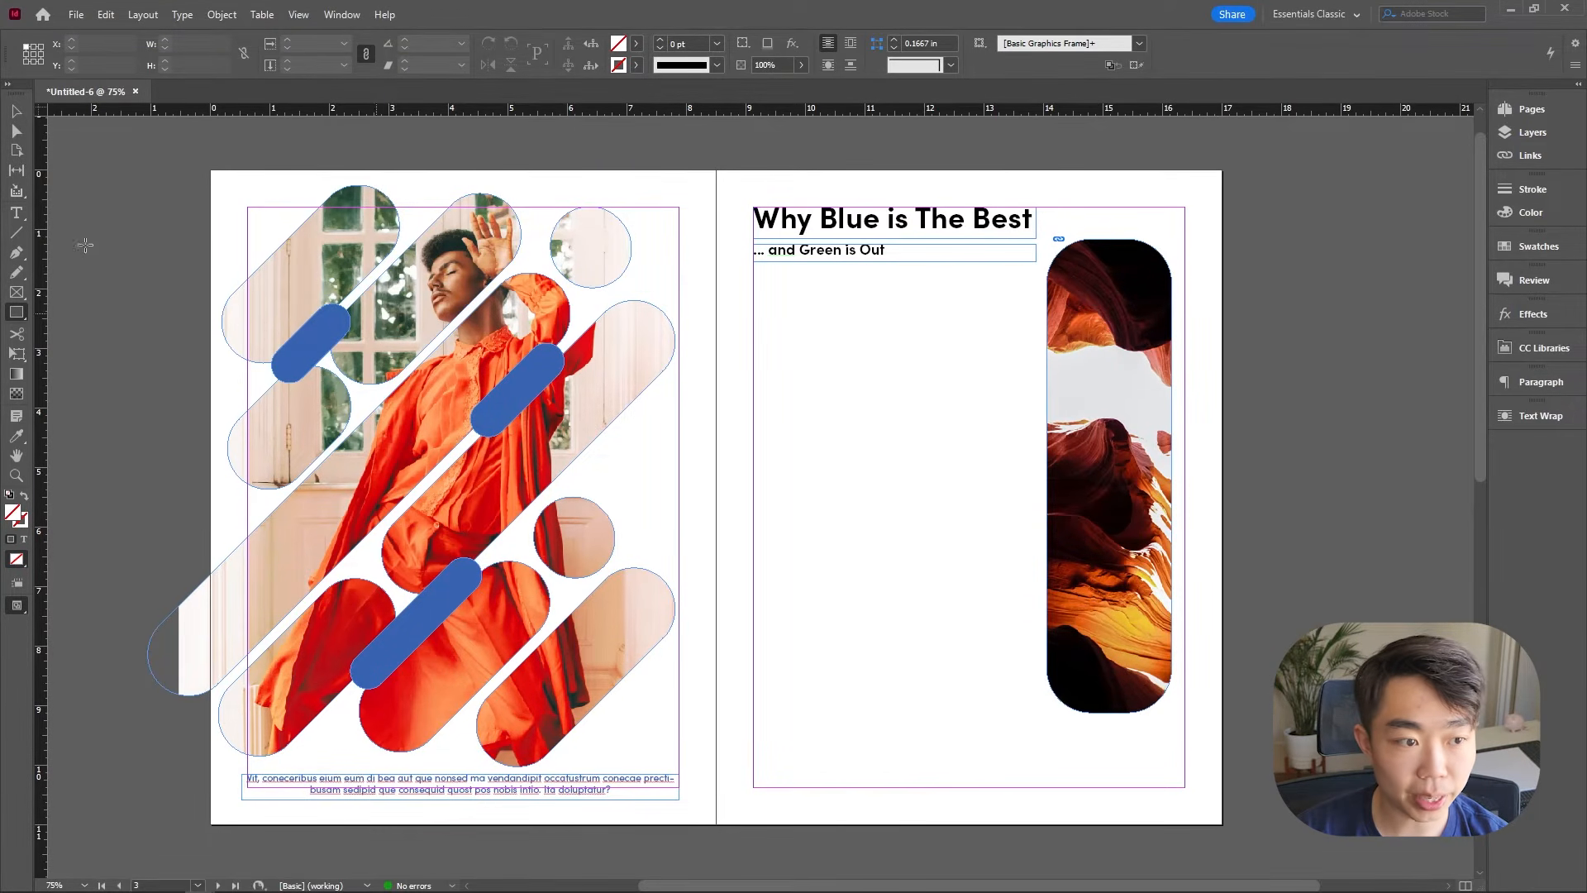
pyautogui.click(27, 219)
pyautogui.moveTo(753, 271); pyautogui.dragTo(1036, 447)
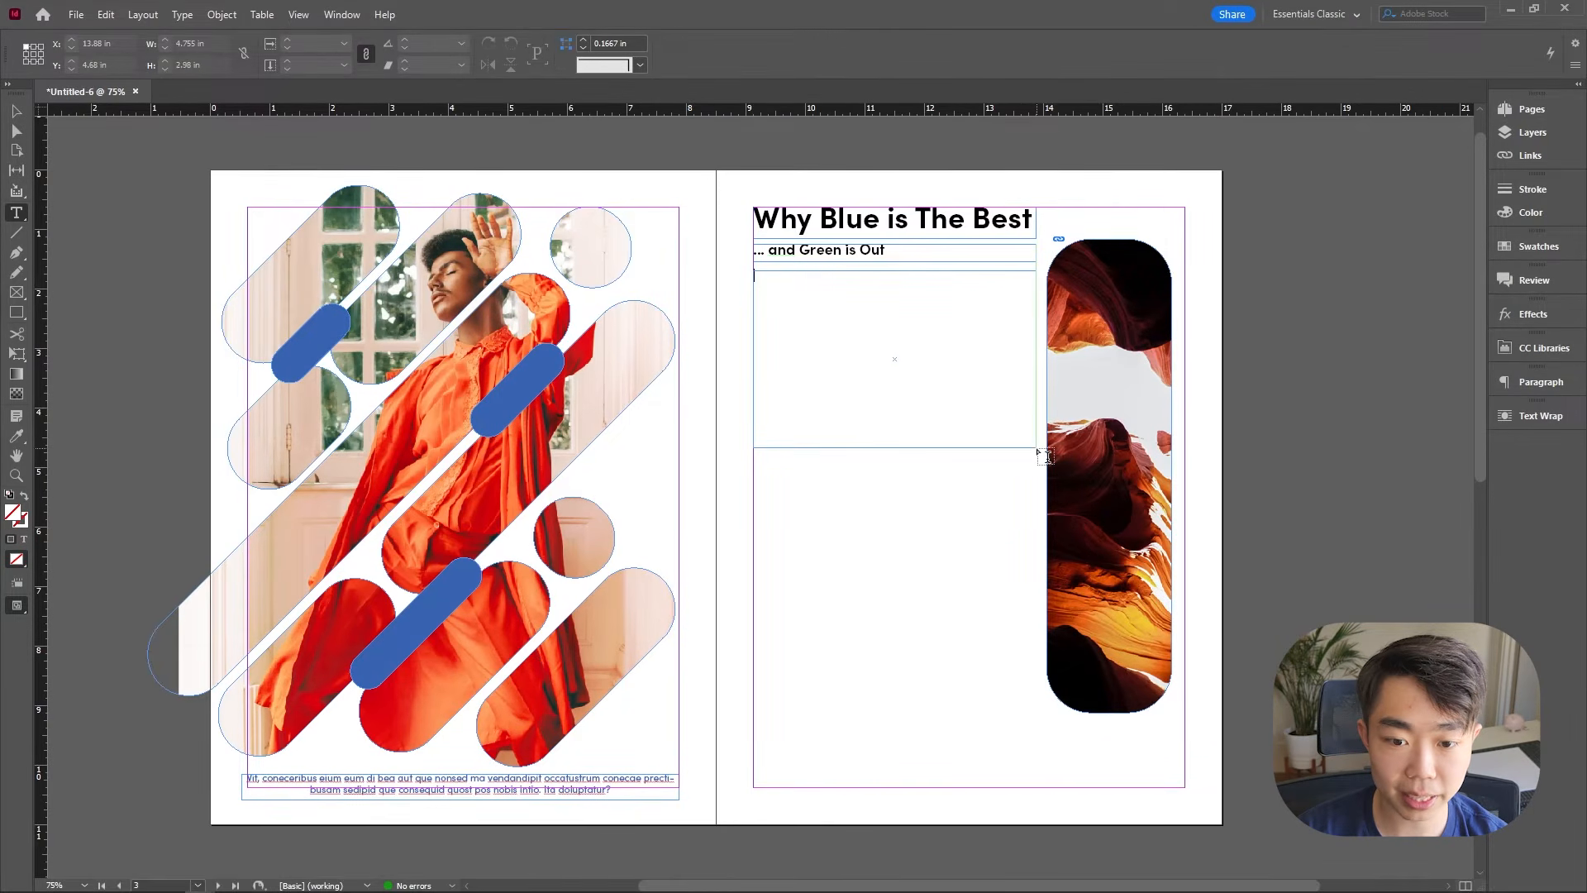
pyautogui.rightClick(831, 329)
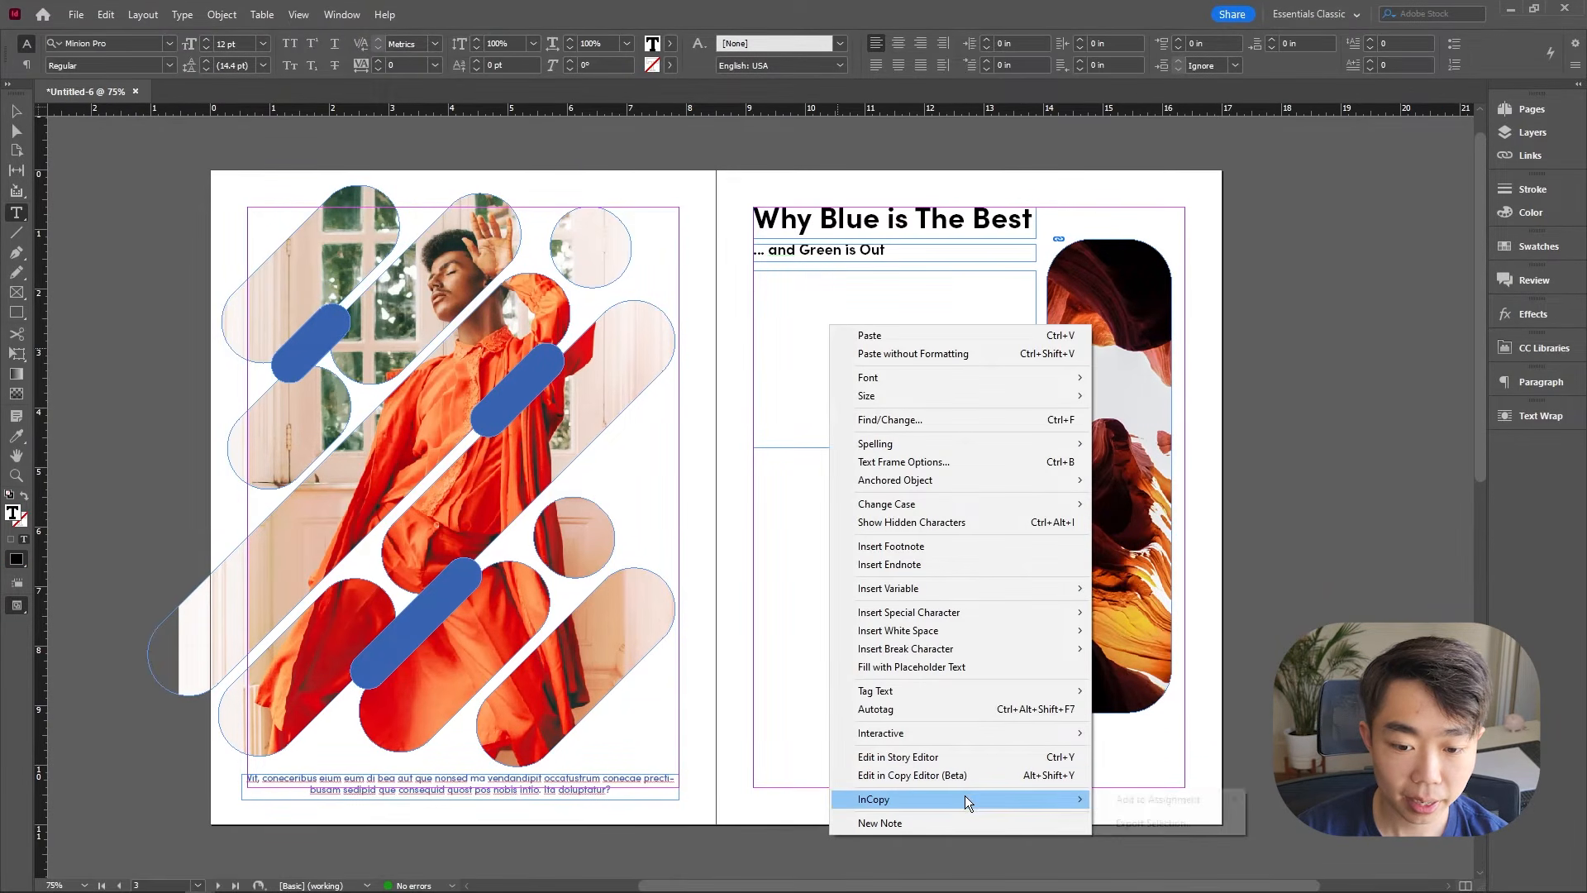
pyautogui.click(950, 667)
# Step: Set the body text in Sofia Pro and insert a blank line between its two paragraphs
pyautogui.hotkey('ctrl', 'a')
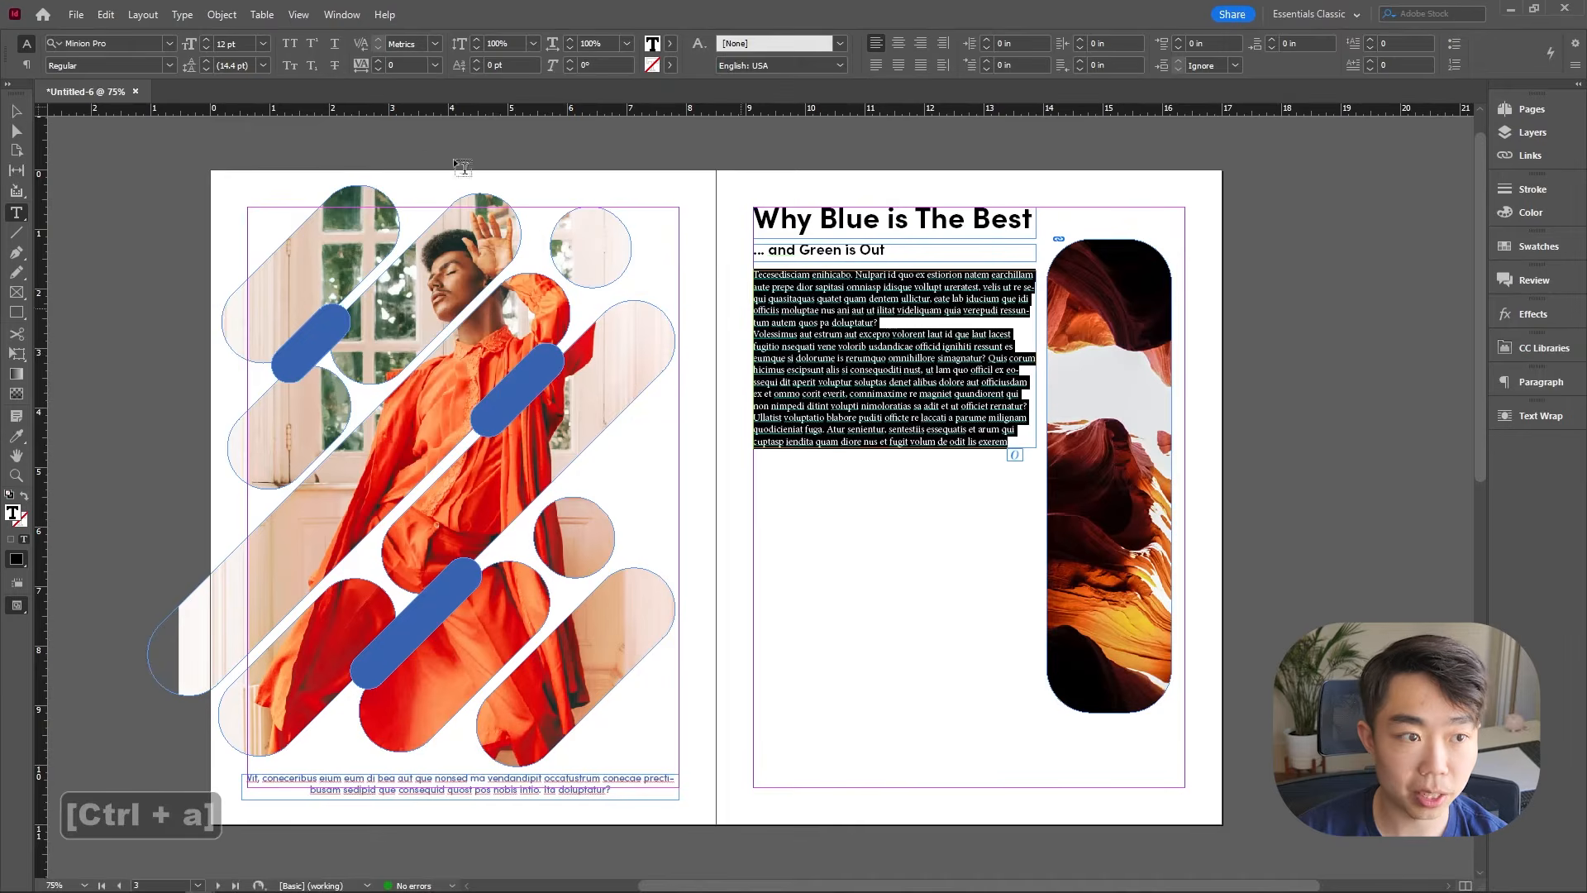
pyautogui.click(169, 43)
pyautogui.click(124, 266)
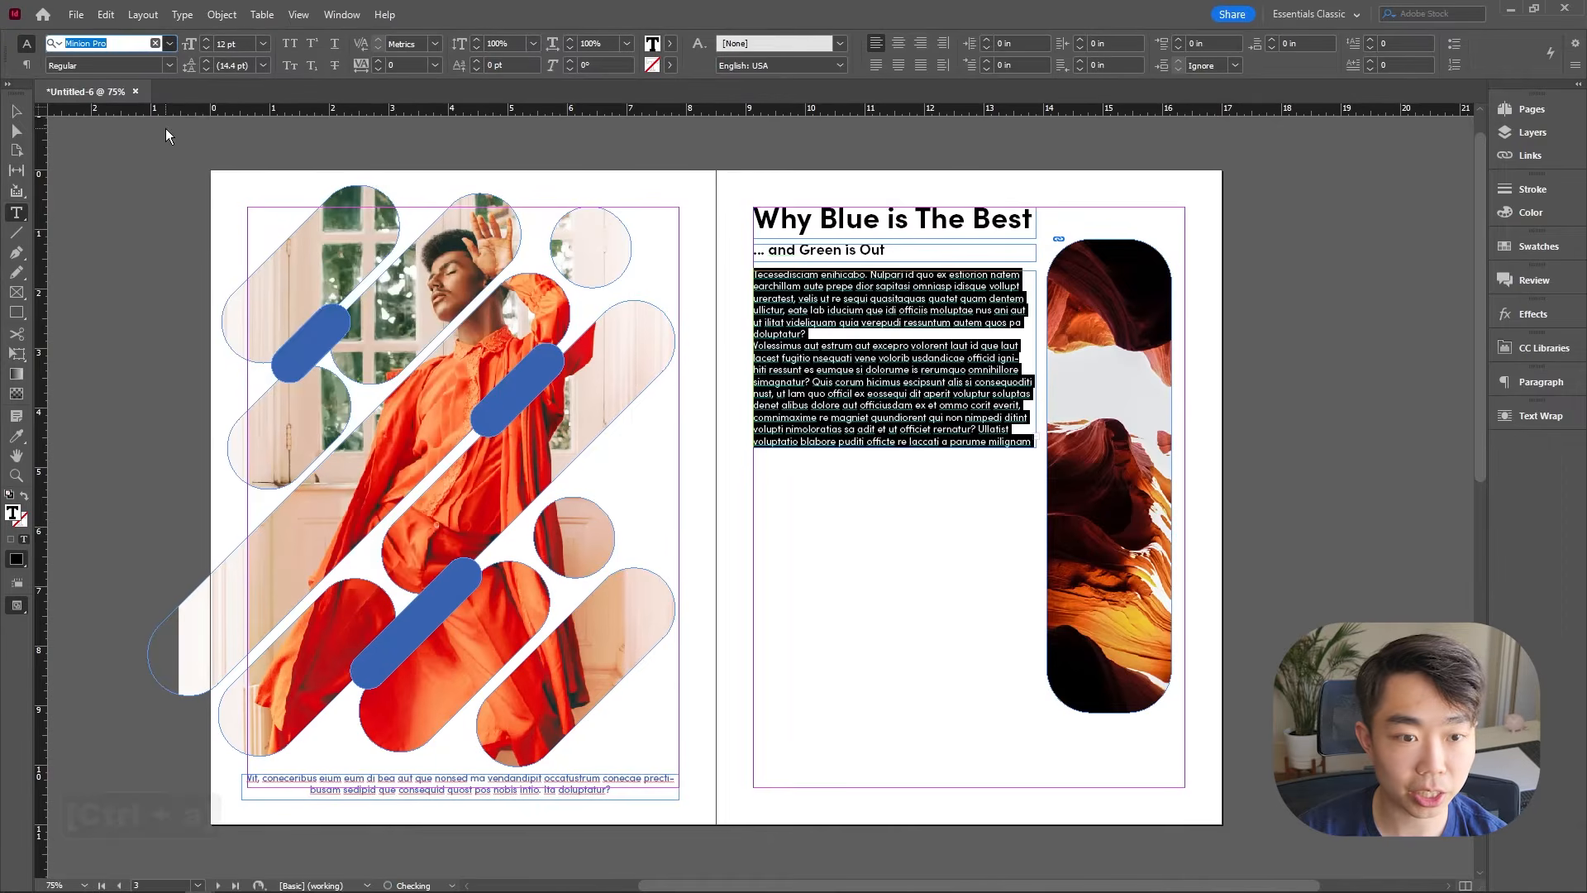
pyautogui.click(875, 334)
pyautogui.press('Return')
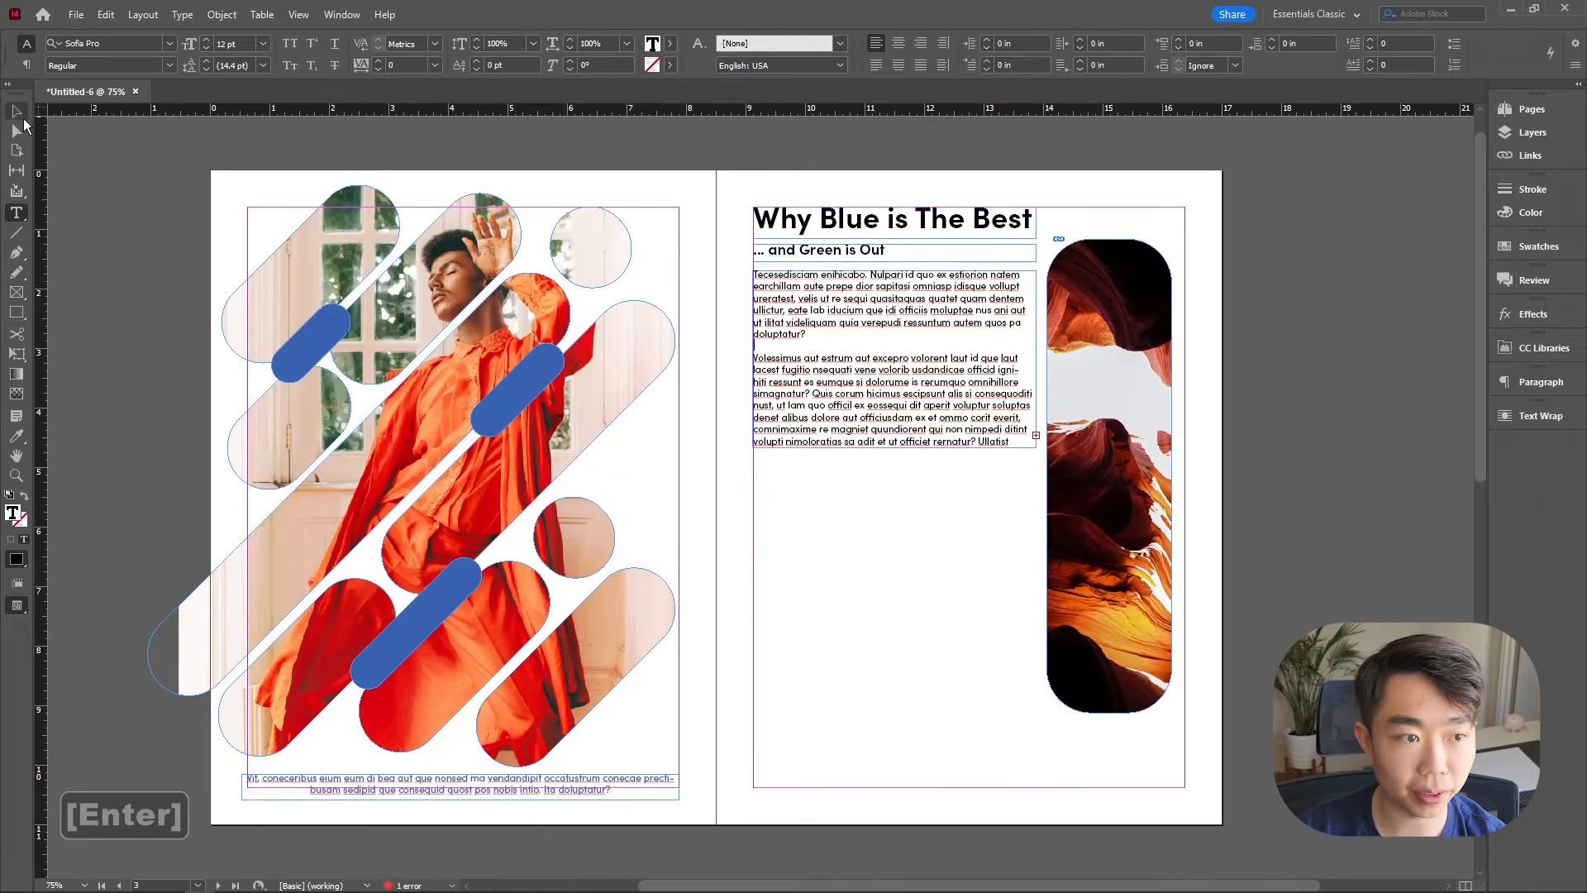
# Step: Preview the spread and narrow the body text frame slightly to leave more space beside the canyon photo
pyautogui.press('Escape')
pyautogui.click(975, 503)
pyautogui.press('w')
pyautogui.click(943, 439)
pyautogui.moveTo(1037, 359); pyautogui.dragTo(1017, 362)
pyautogui.click(992, 505)
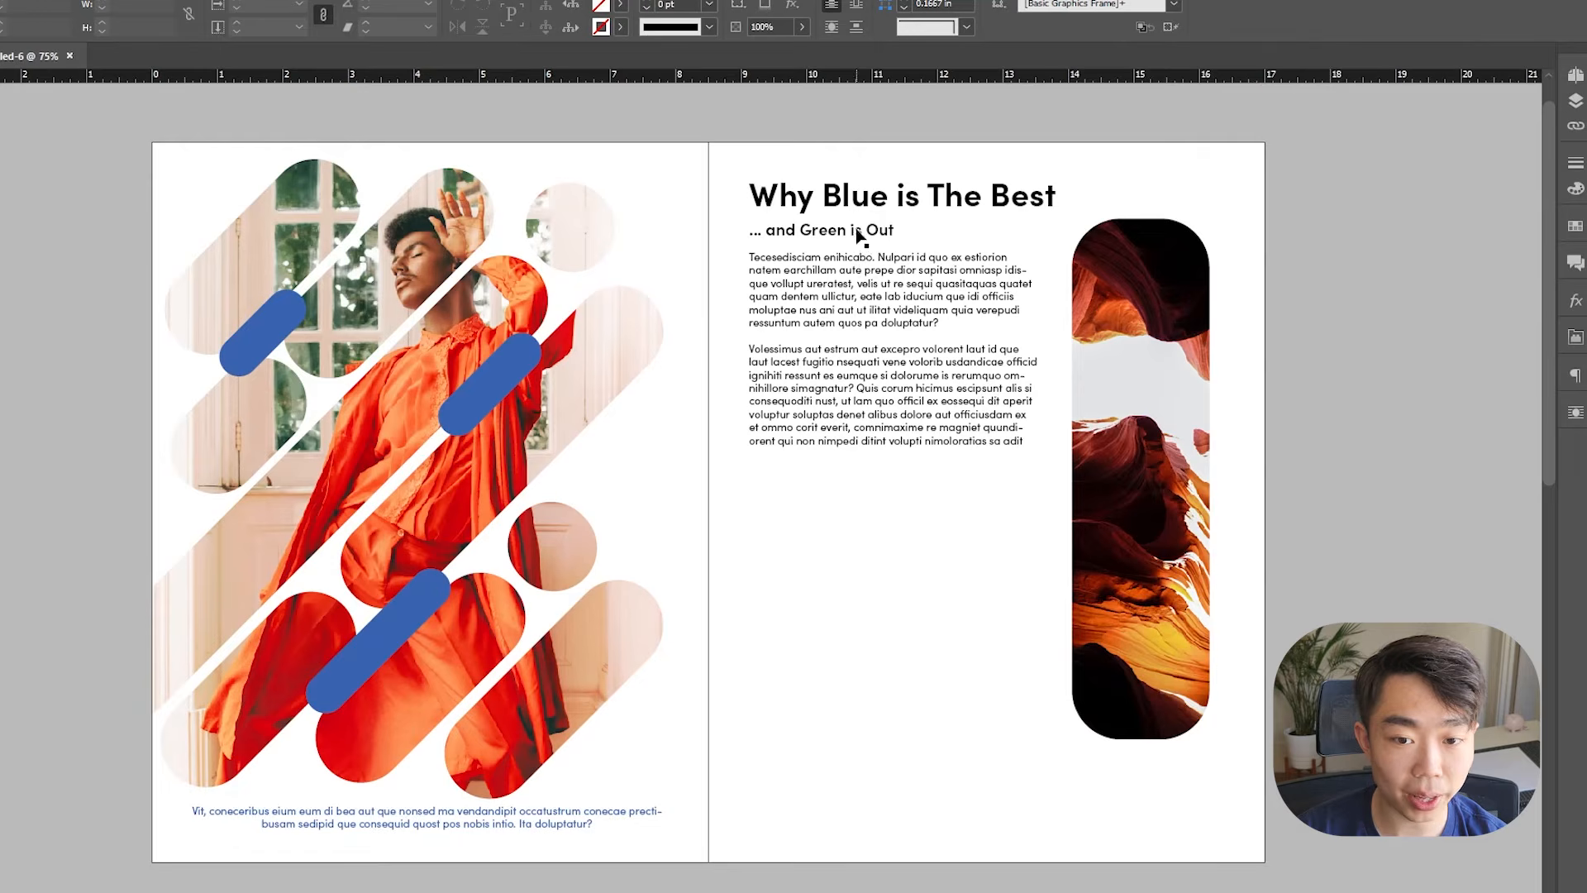
# Step: Duplicate the subtitle below the body text and replace its wording with “But some people say that red is actually the best color”
pyautogui.click(861, 238)
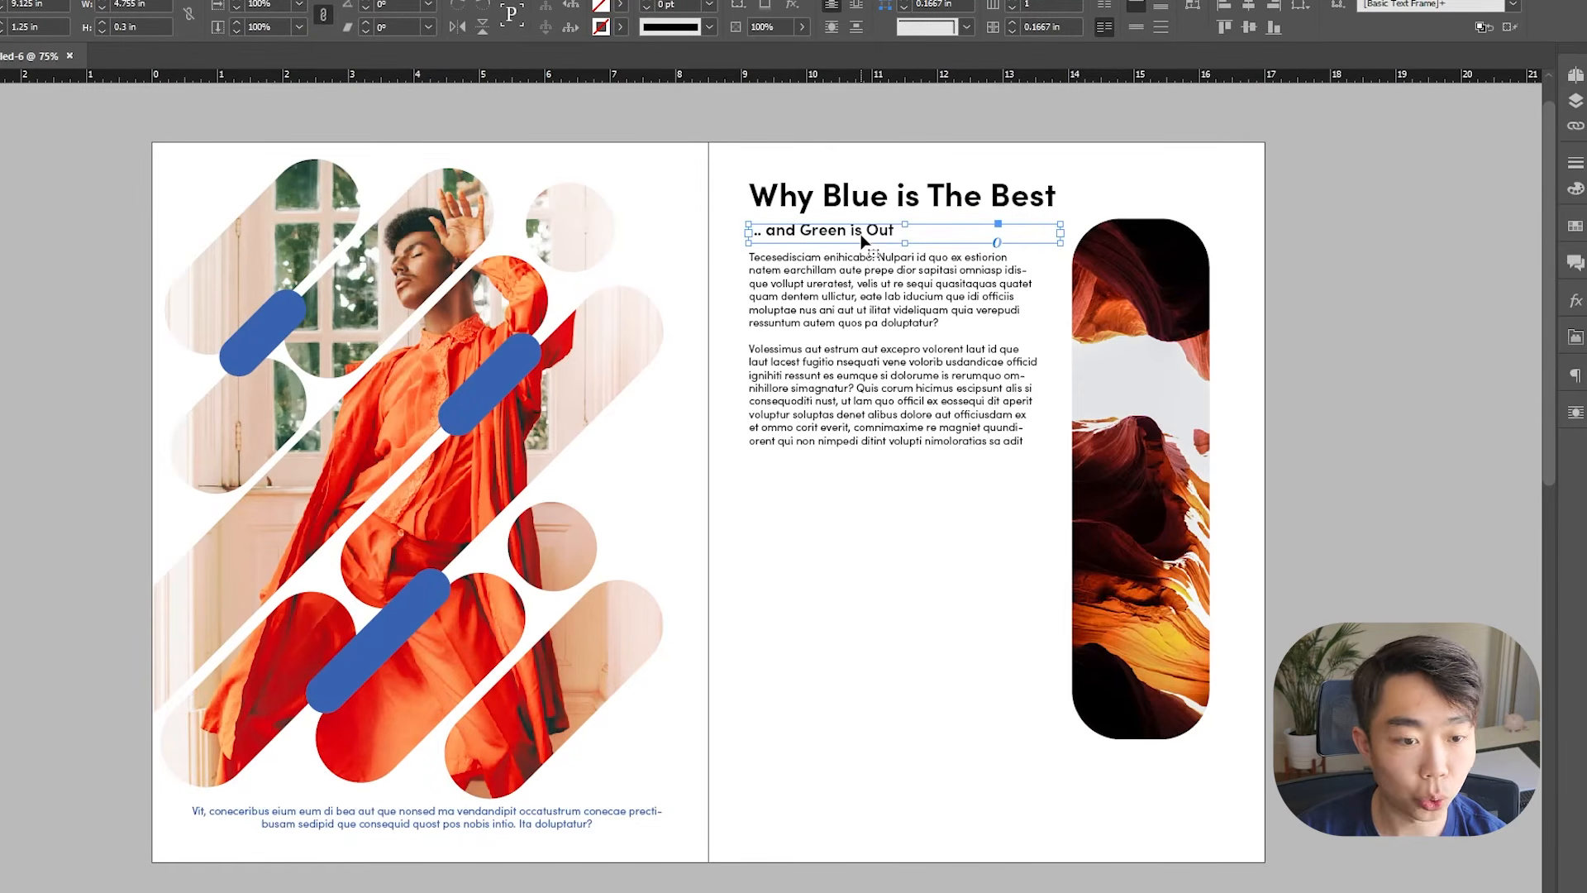
pyautogui.moveTo(861, 240); pyautogui.dragTo(872, 484)
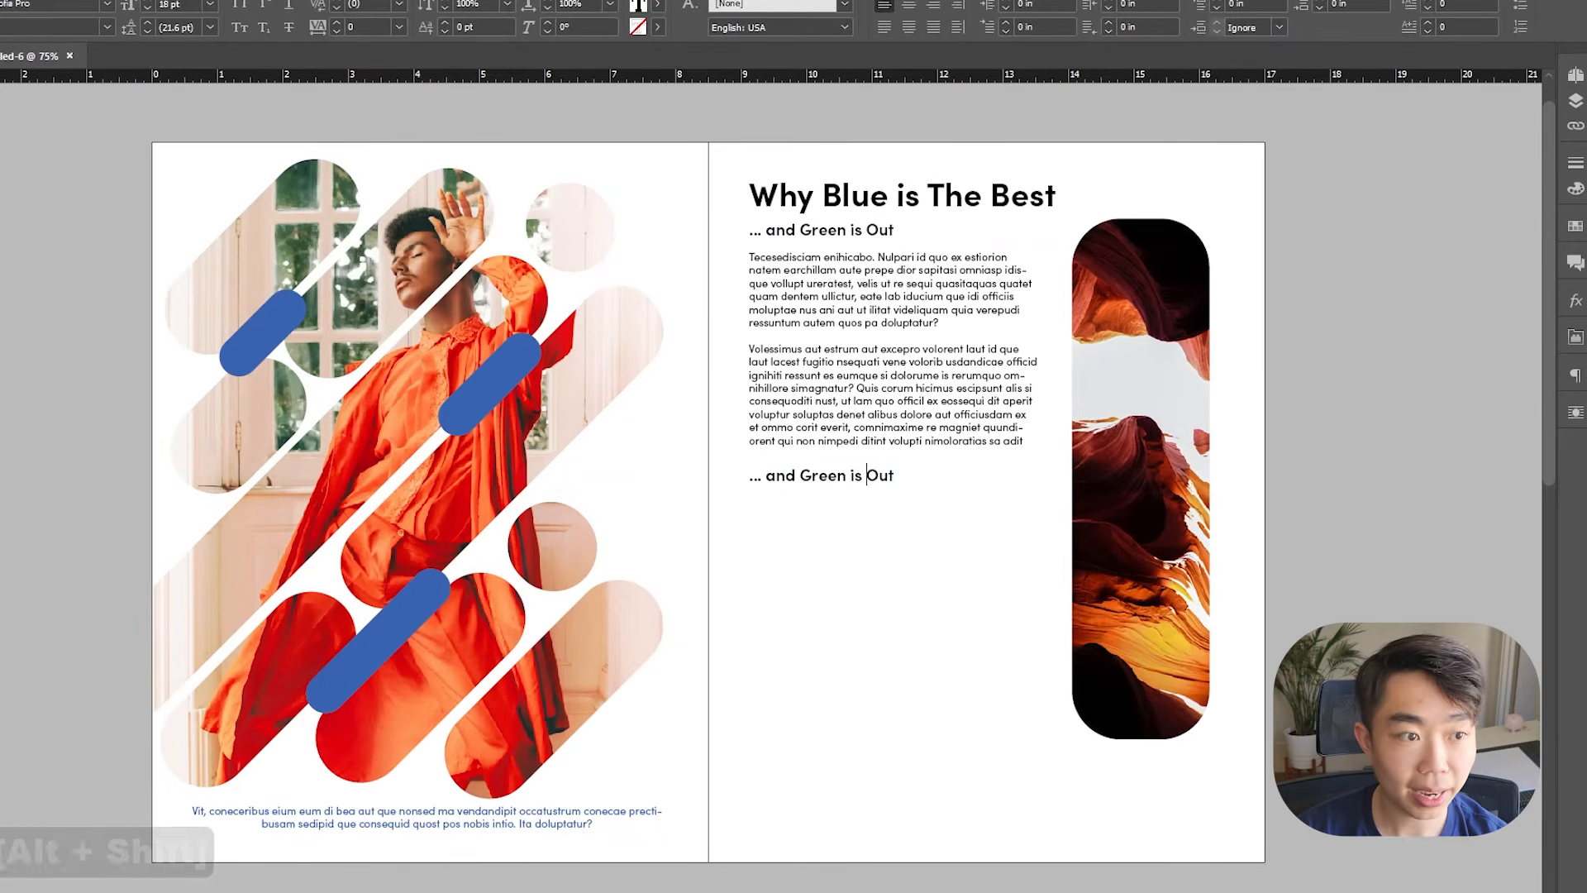
pyautogui.moveTo(904, 488); pyautogui.dragTo(909, 567)
pyautogui.doubleClick(868, 480)
pyautogui.hotkey('ctrl', 'a')
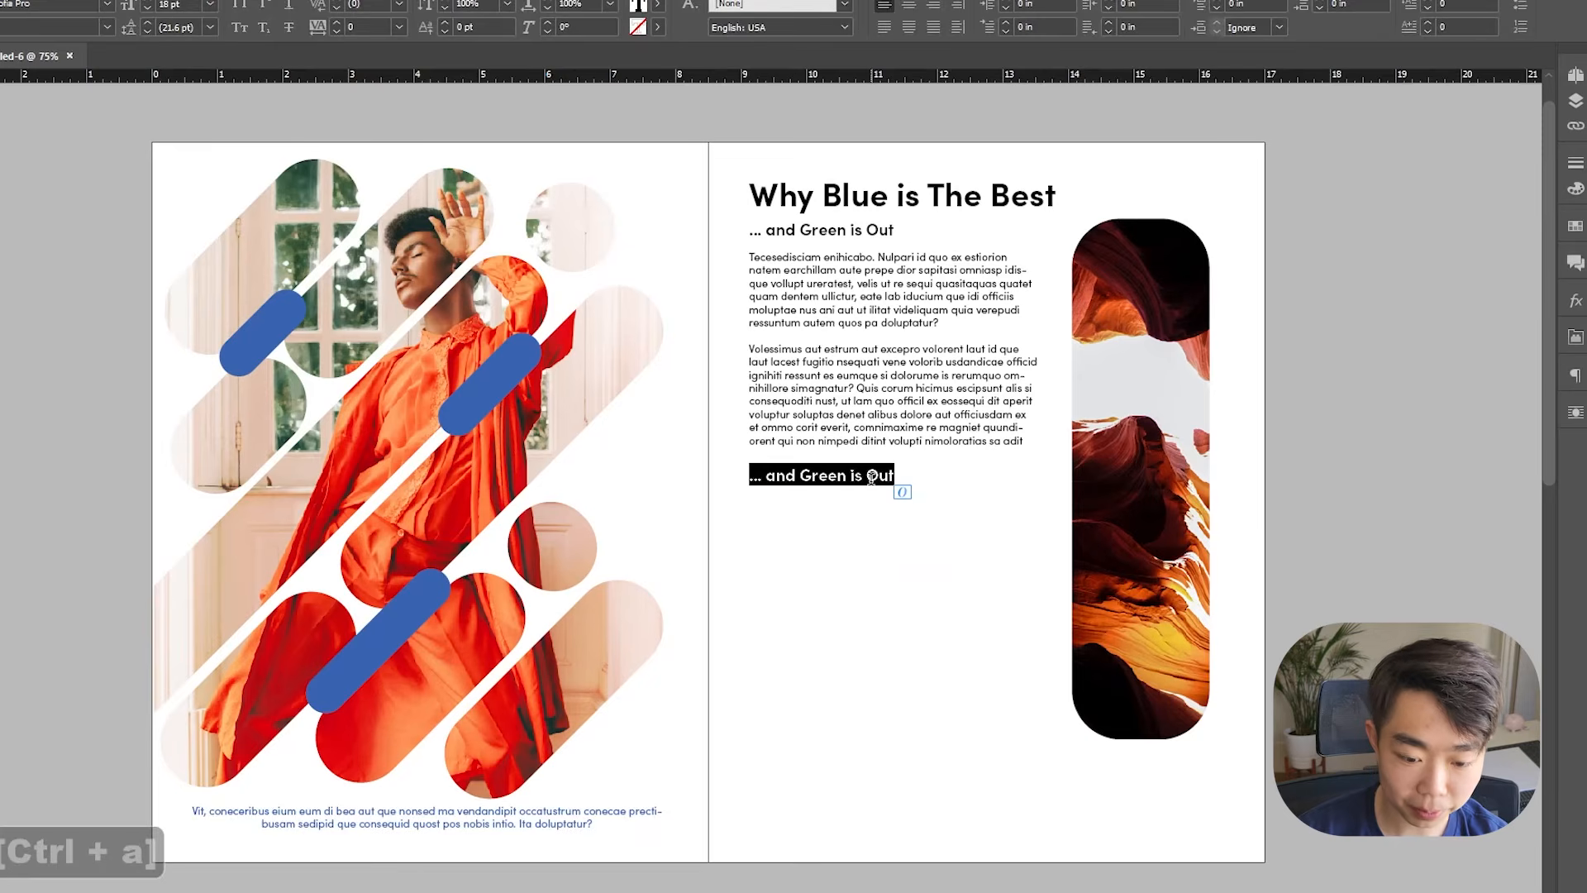
pyautogui.write('"')
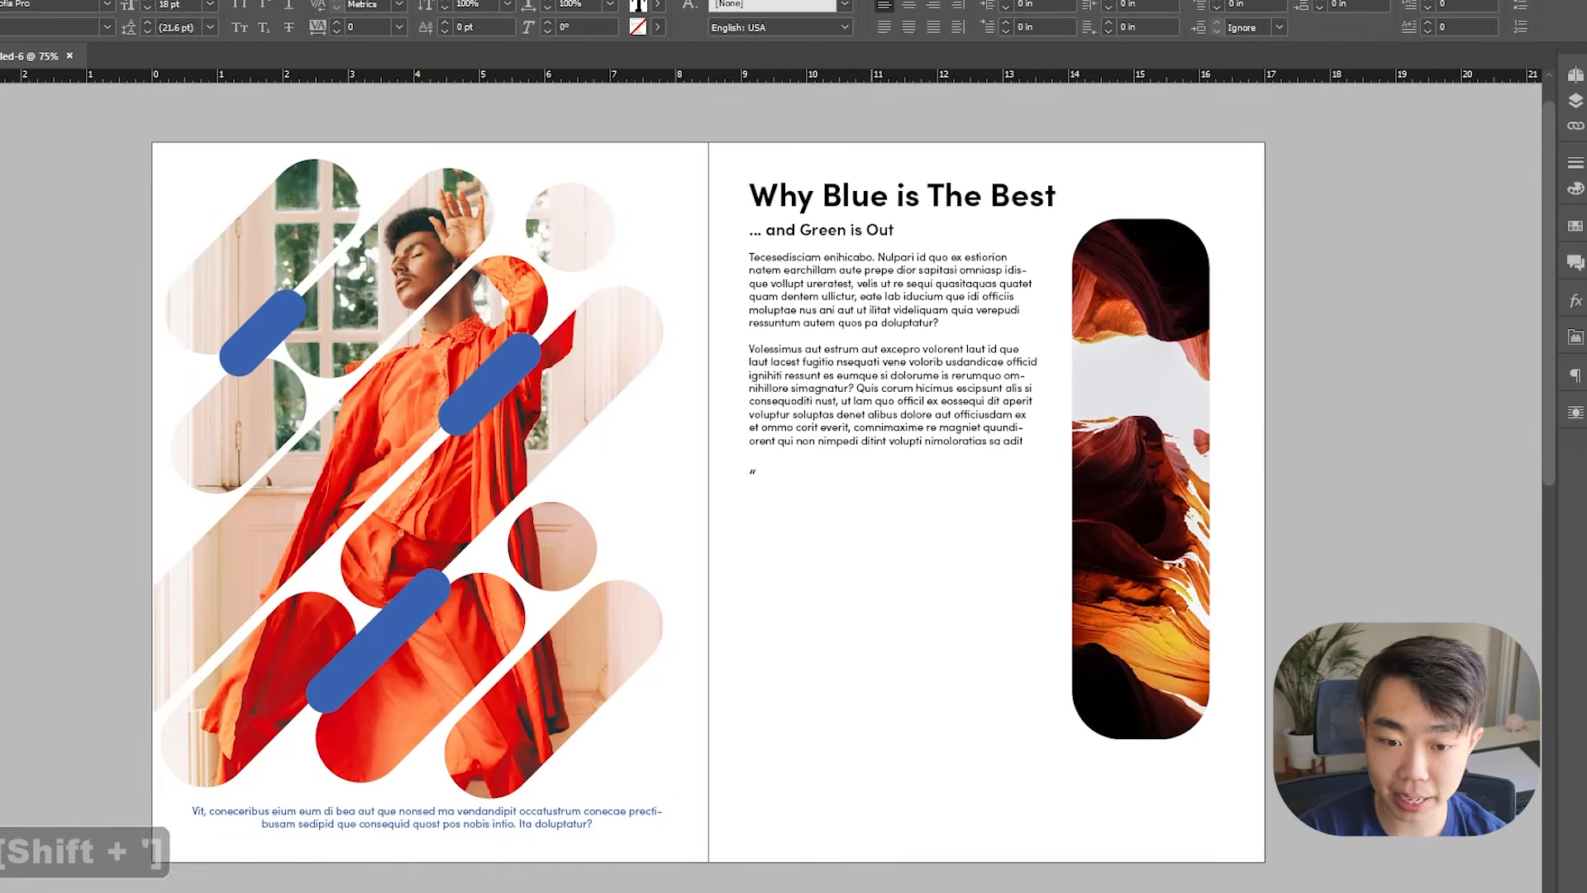
pyautogui.press('BackSpace')
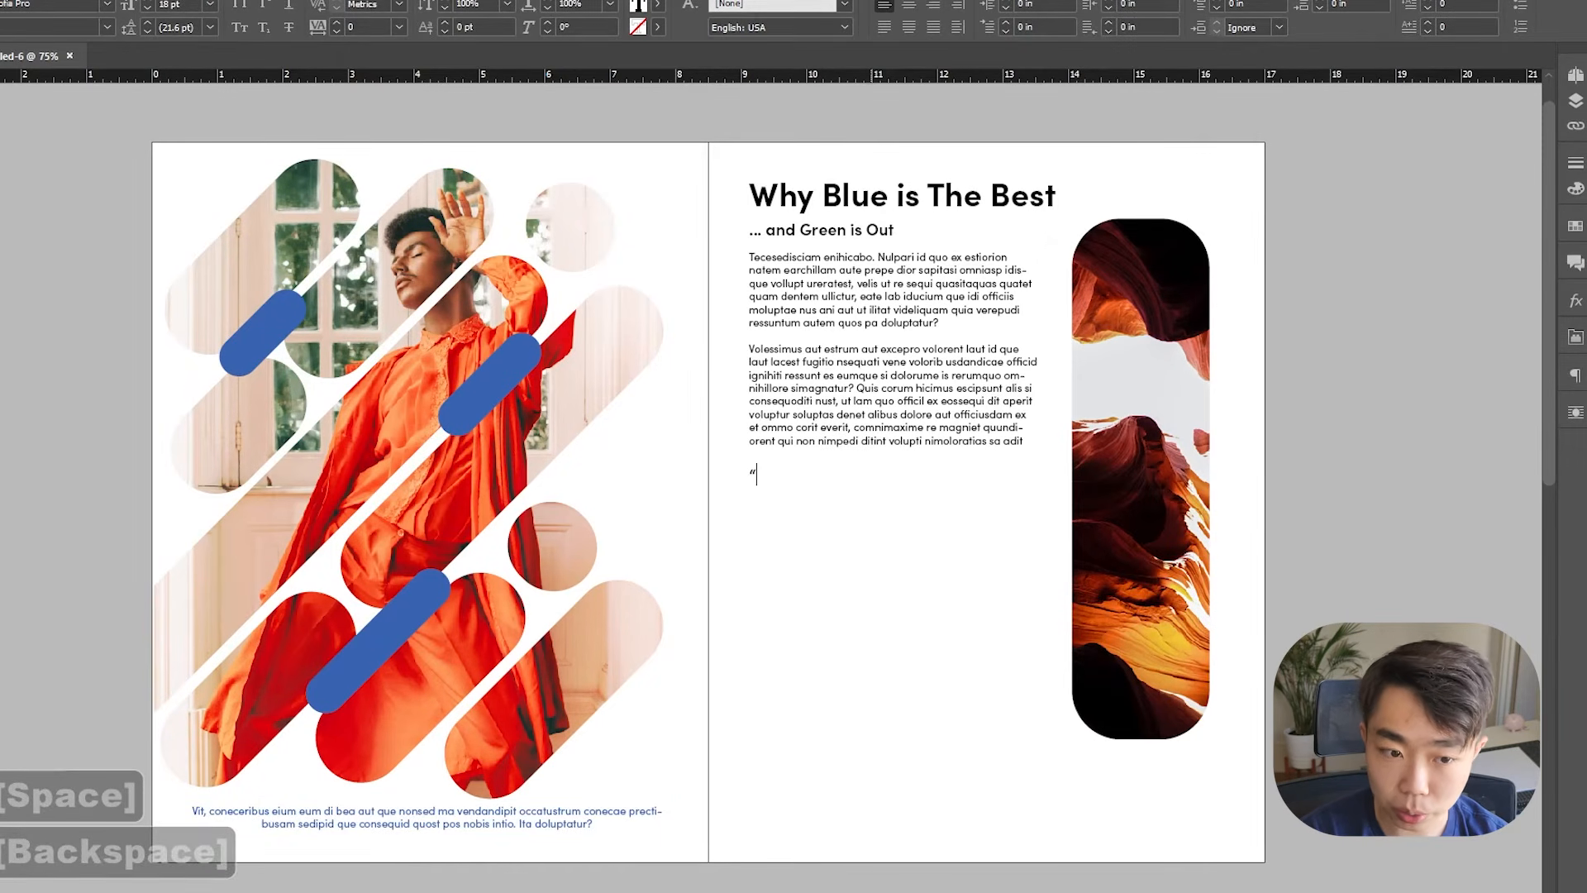
pyautogui.write('But some people say that red is actually the best color"')
# Step: Format the pull quote at 24 pt in Medium weight
pyautogui.hotkey('ctrl', 'a')
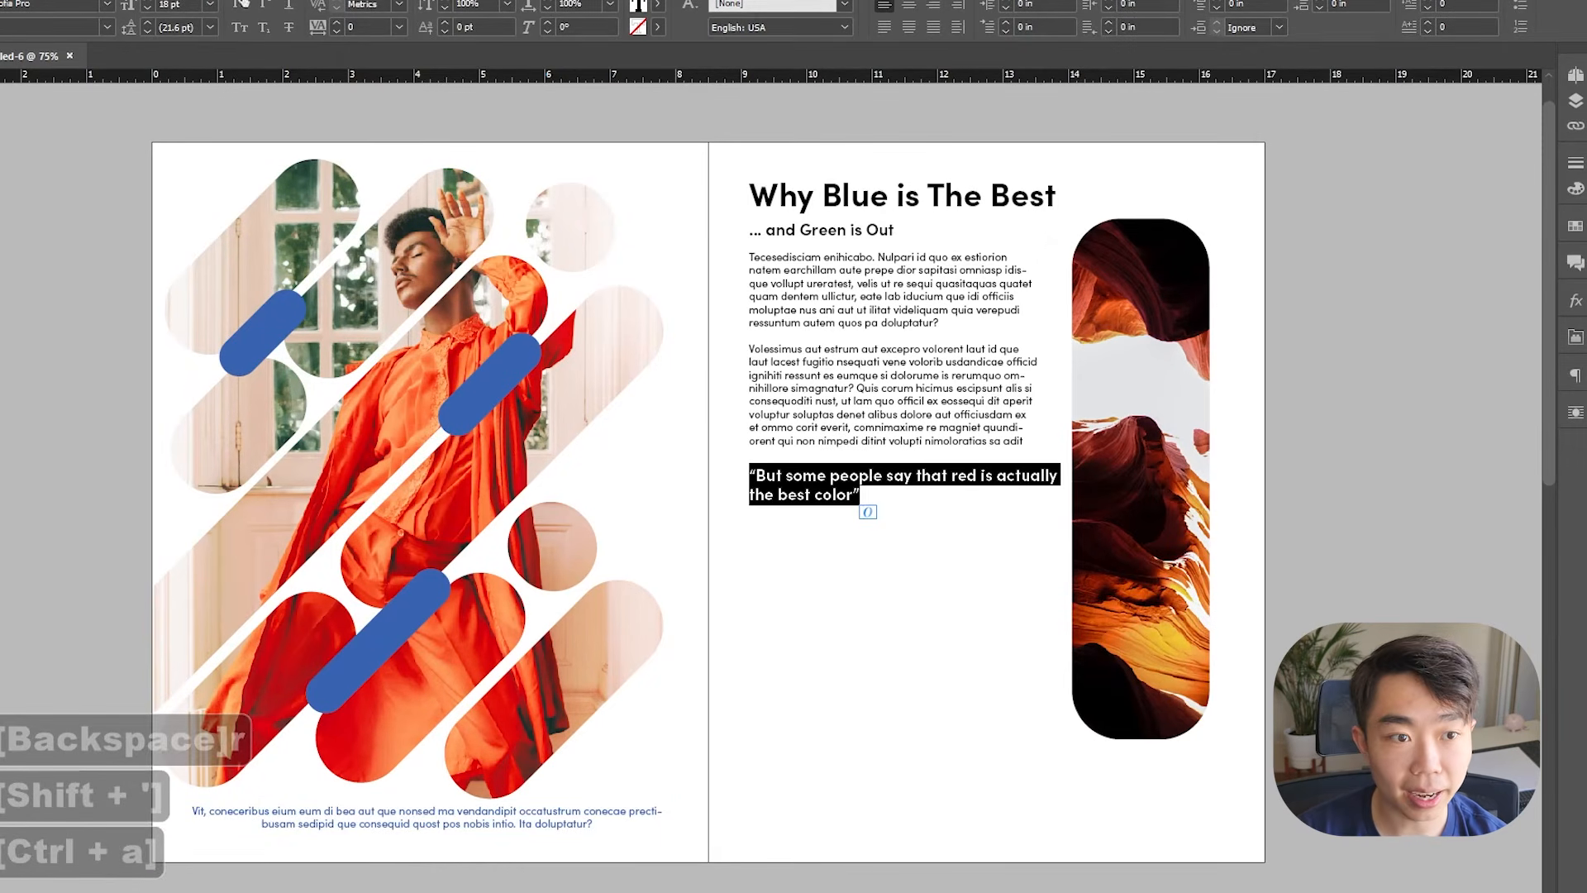
pyautogui.click(209, 4)
pyautogui.click(197, 218)
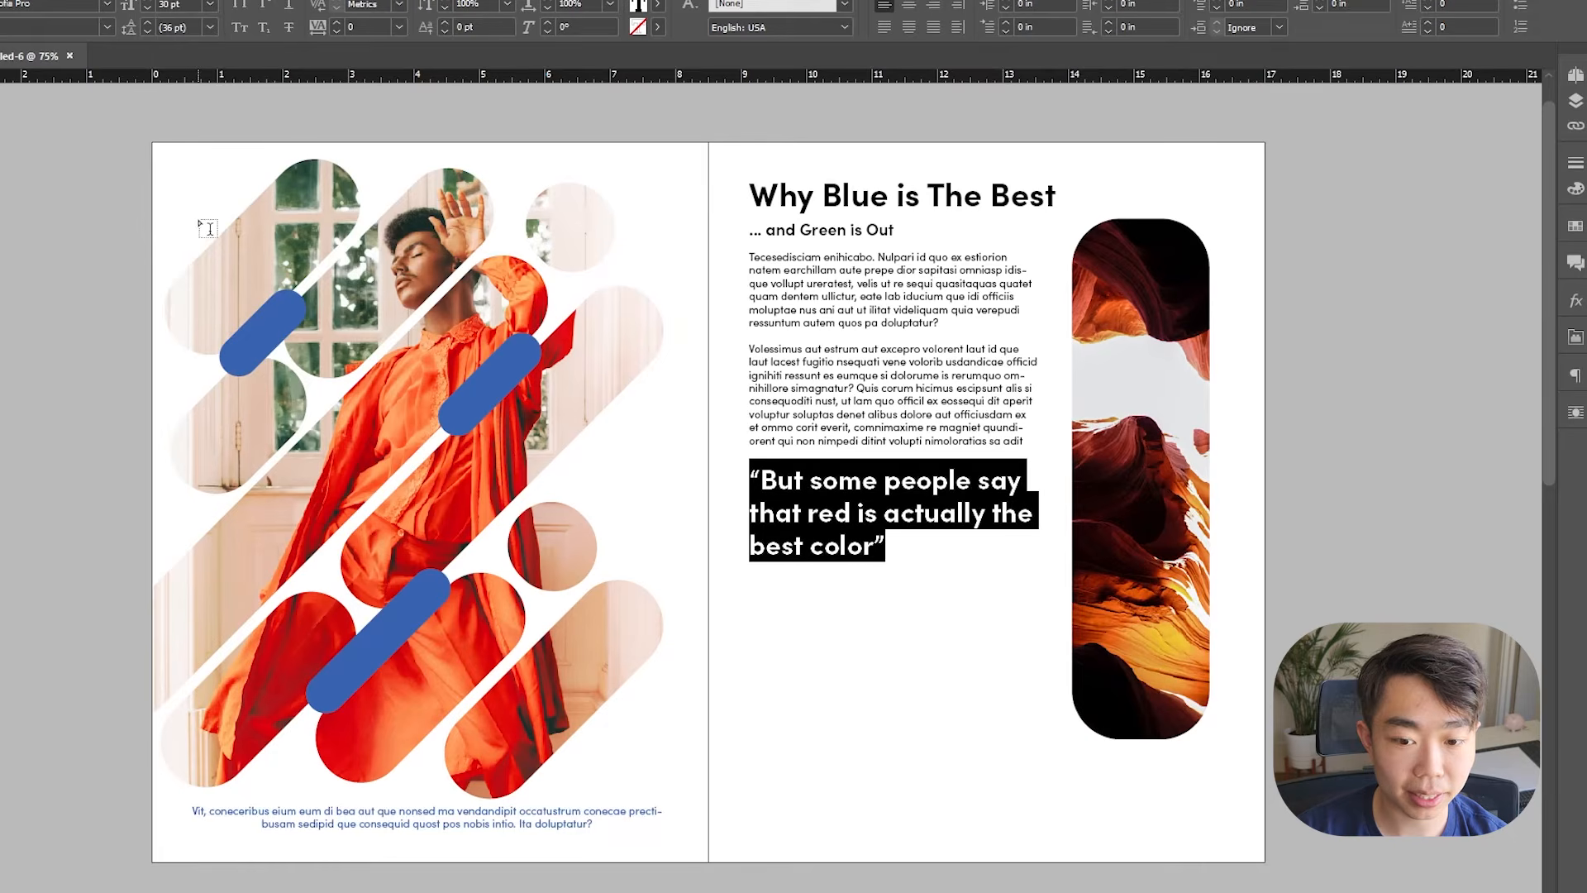
pyautogui.hotkey('ctrl', 'z')
pyautogui.click(855, 533)
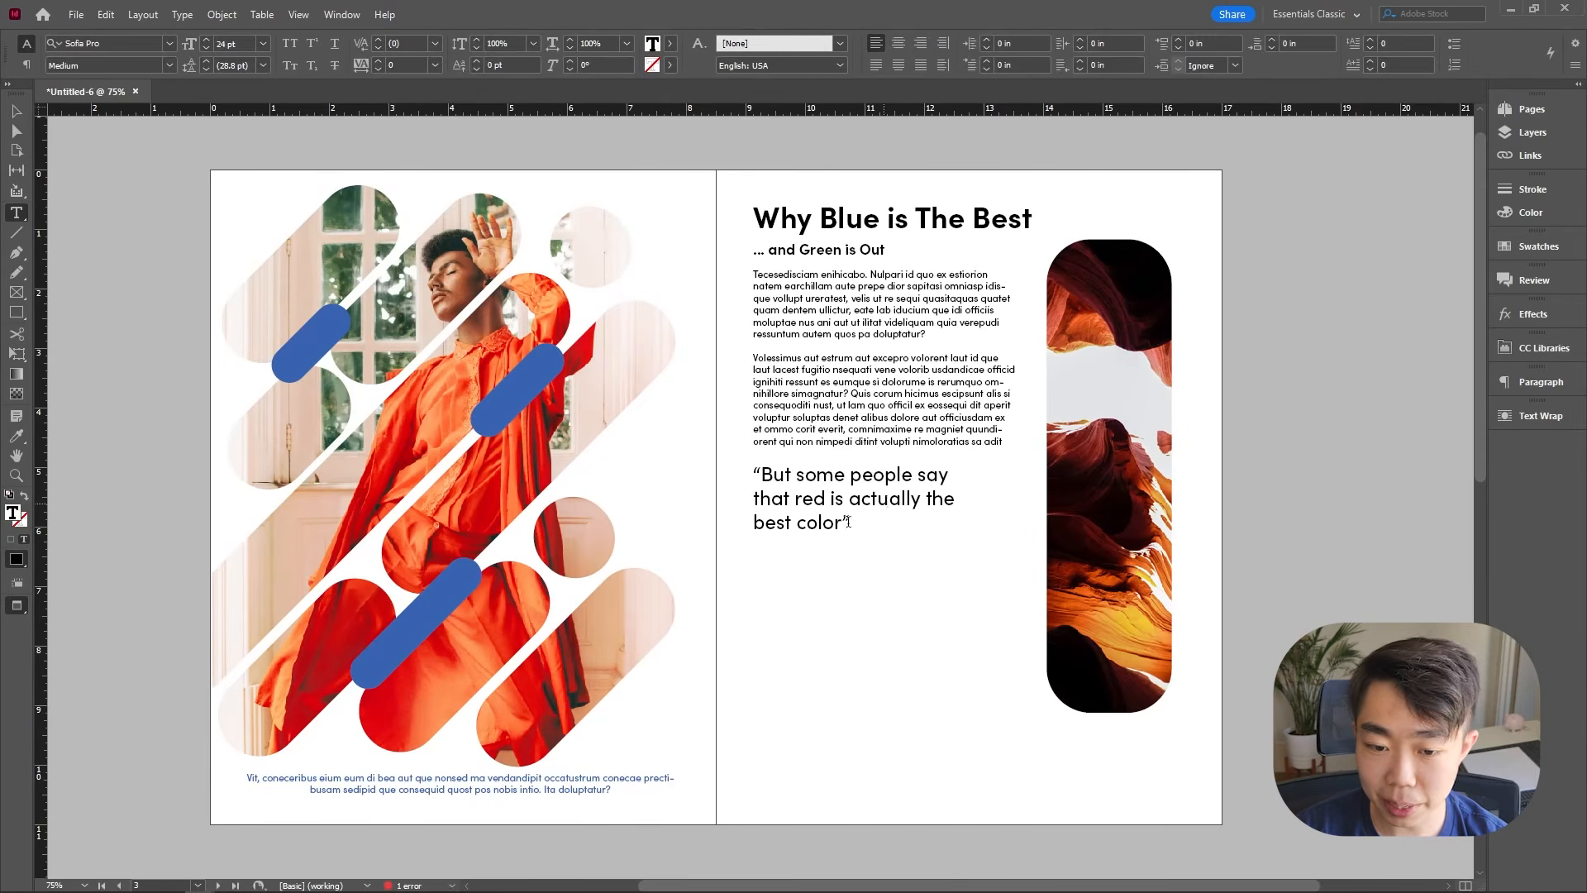
# Step: Color the pull quote text blue with hex value 3763af
pyautogui.hotkey('ctrl', 'a')
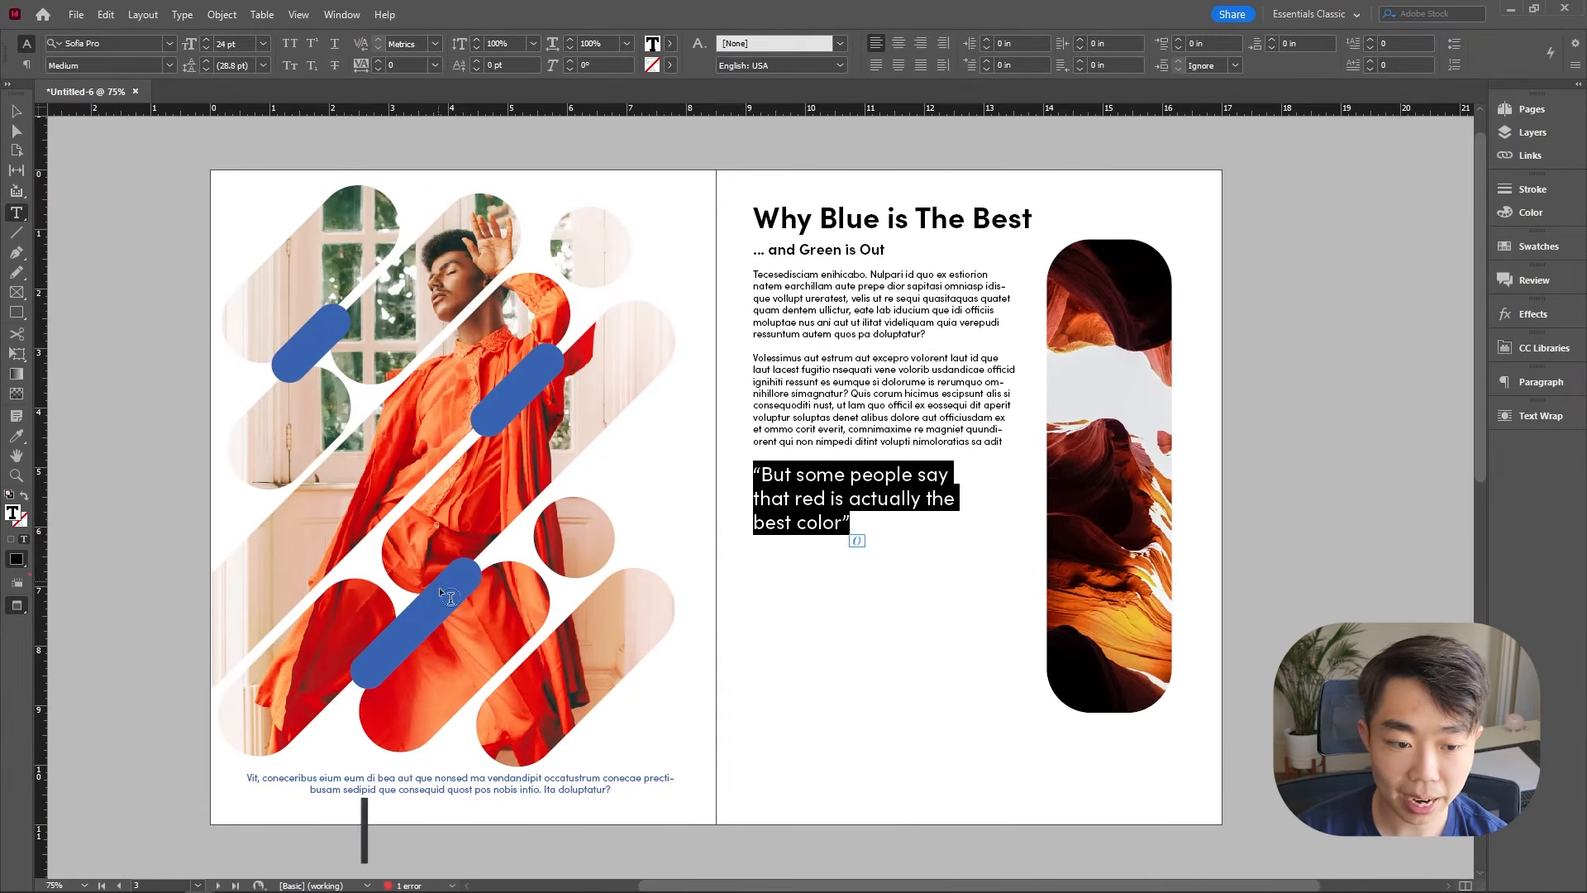
pyautogui.doubleClick(14, 514)
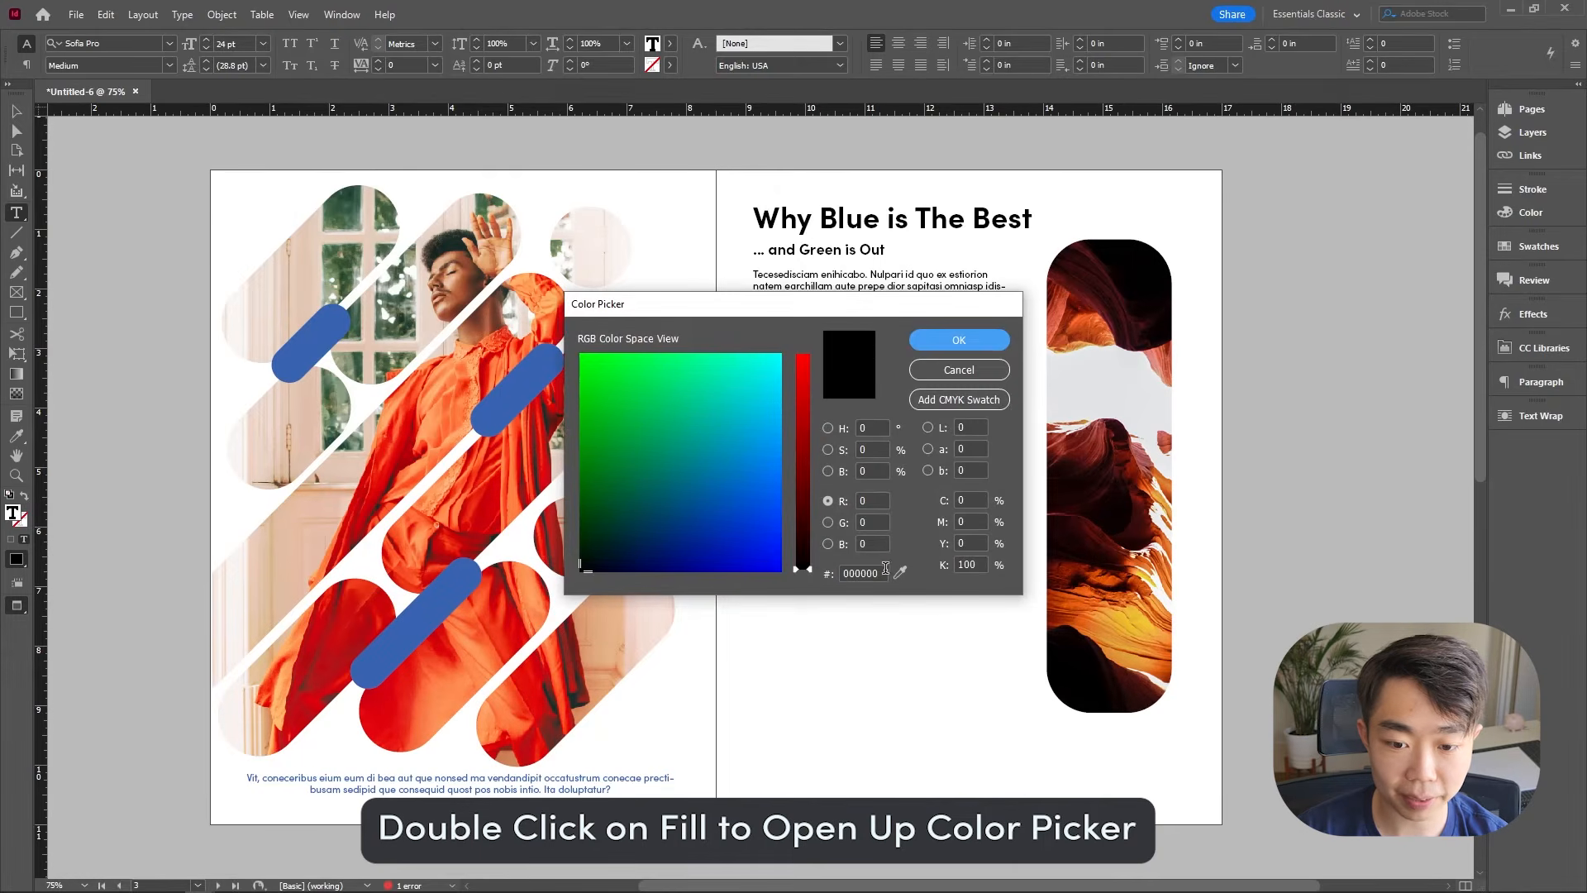
pyautogui.write('3763af')
pyautogui.click(959, 341)
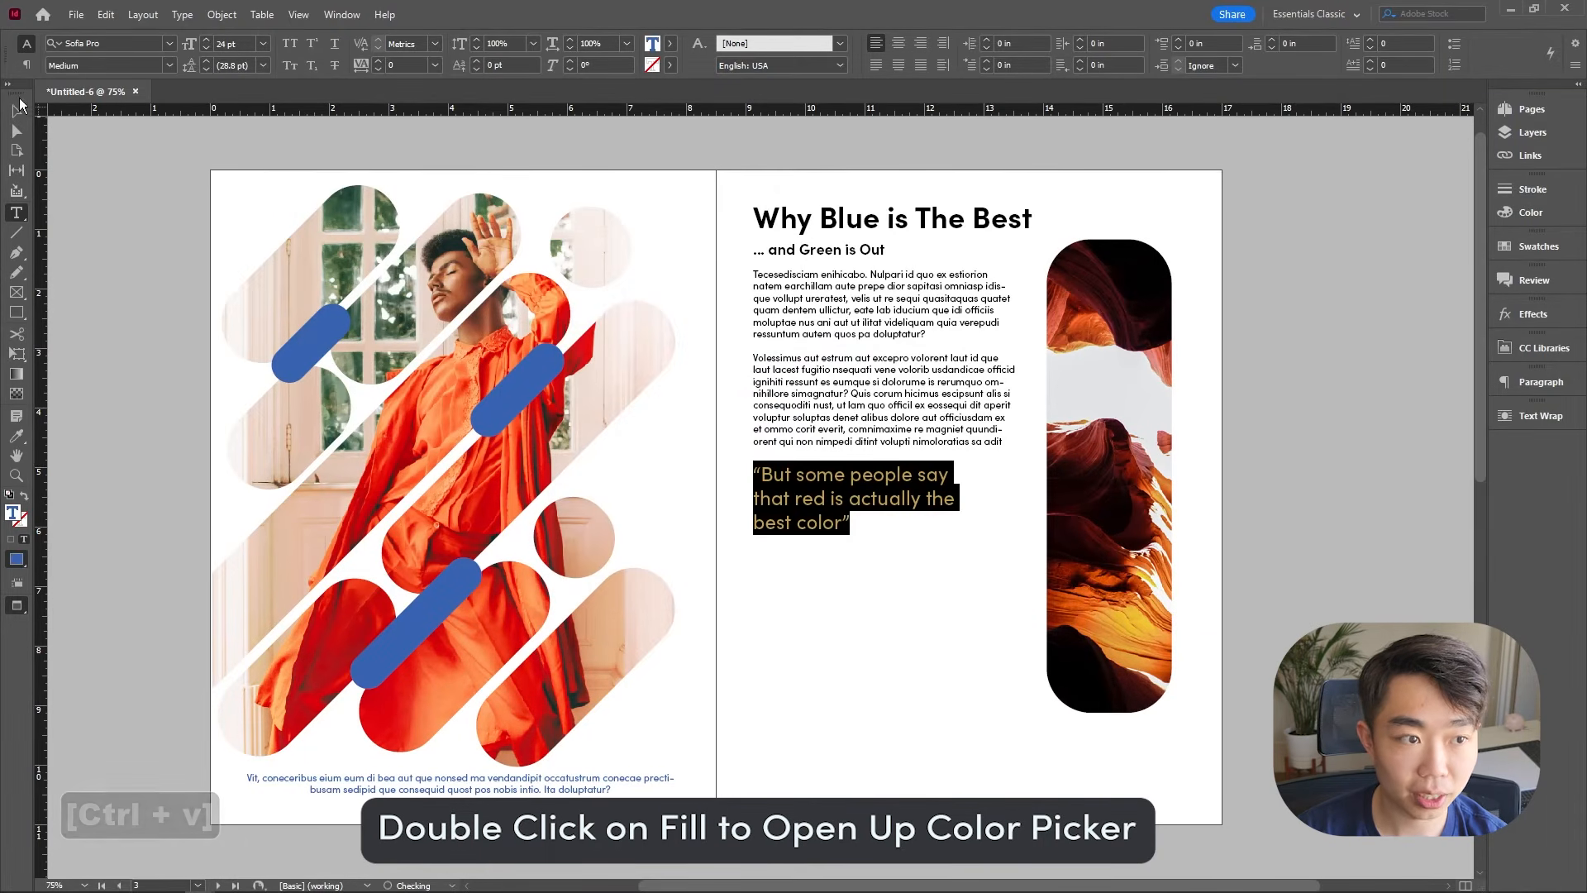
pyautogui.press('Escape')
pyautogui.click(890, 576)
# Step: Duplicate the body text frame below the blue quote and extend the copy to show more lines of text
pyautogui.moveTo(910, 403); pyautogui.dragTo(882, 769)
pyautogui.click(1275, 527)
pyautogui.click(938, 655)
pyautogui.click(1245, 716)
# Step: Move the rounded canyon photo straight down to a Y position of about 1.4 in
pyautogui.click(1128, 643)
pyautogui.press('w')
pyautogui.press('w')
pyautogui.moveTo(1134, 645); pyautogui.dragTo(1153, 641)
pyautogui.click(1292, 554)
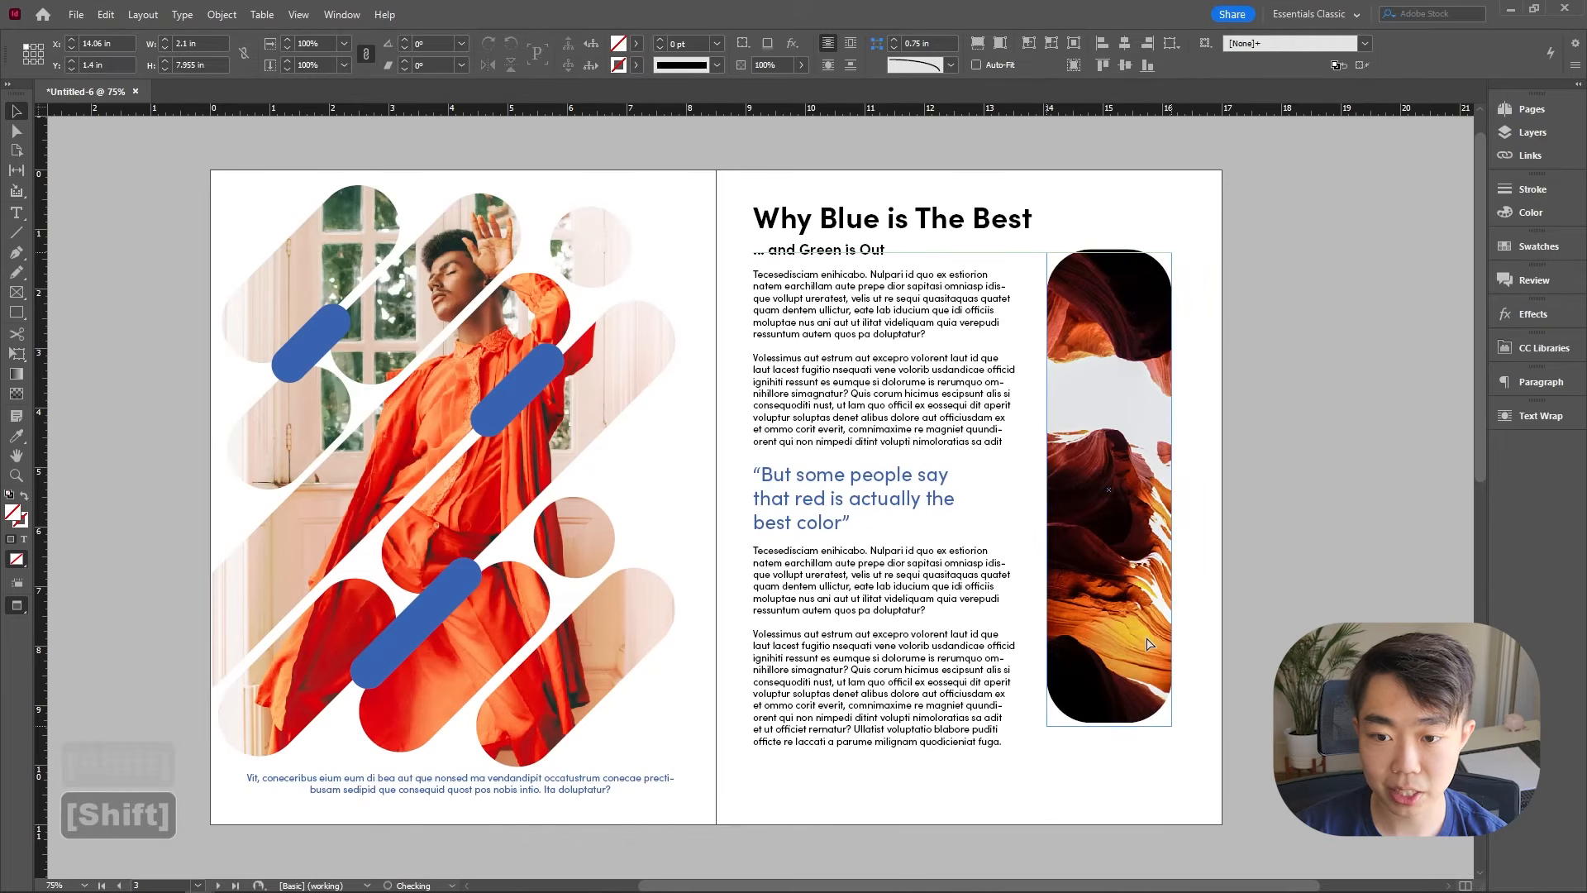
pyautogui.click(1318, 511)
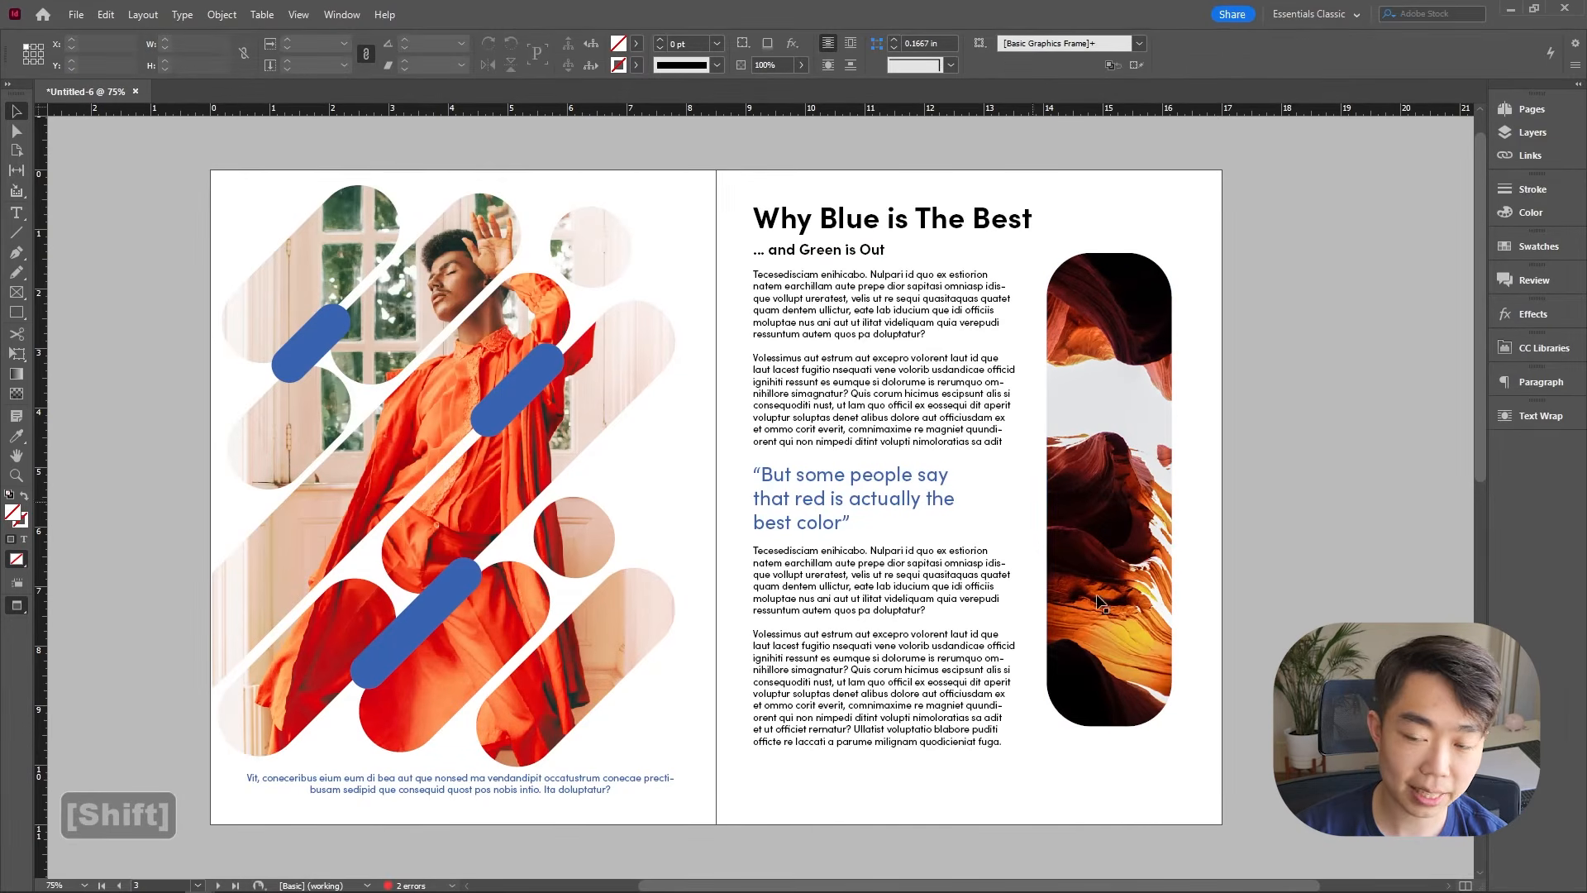
# Step: Duplicate a blue capsule from page one onto the canyon photo's upper outer edge and set its rotation to 0°
pyautogui.click(534, 385)
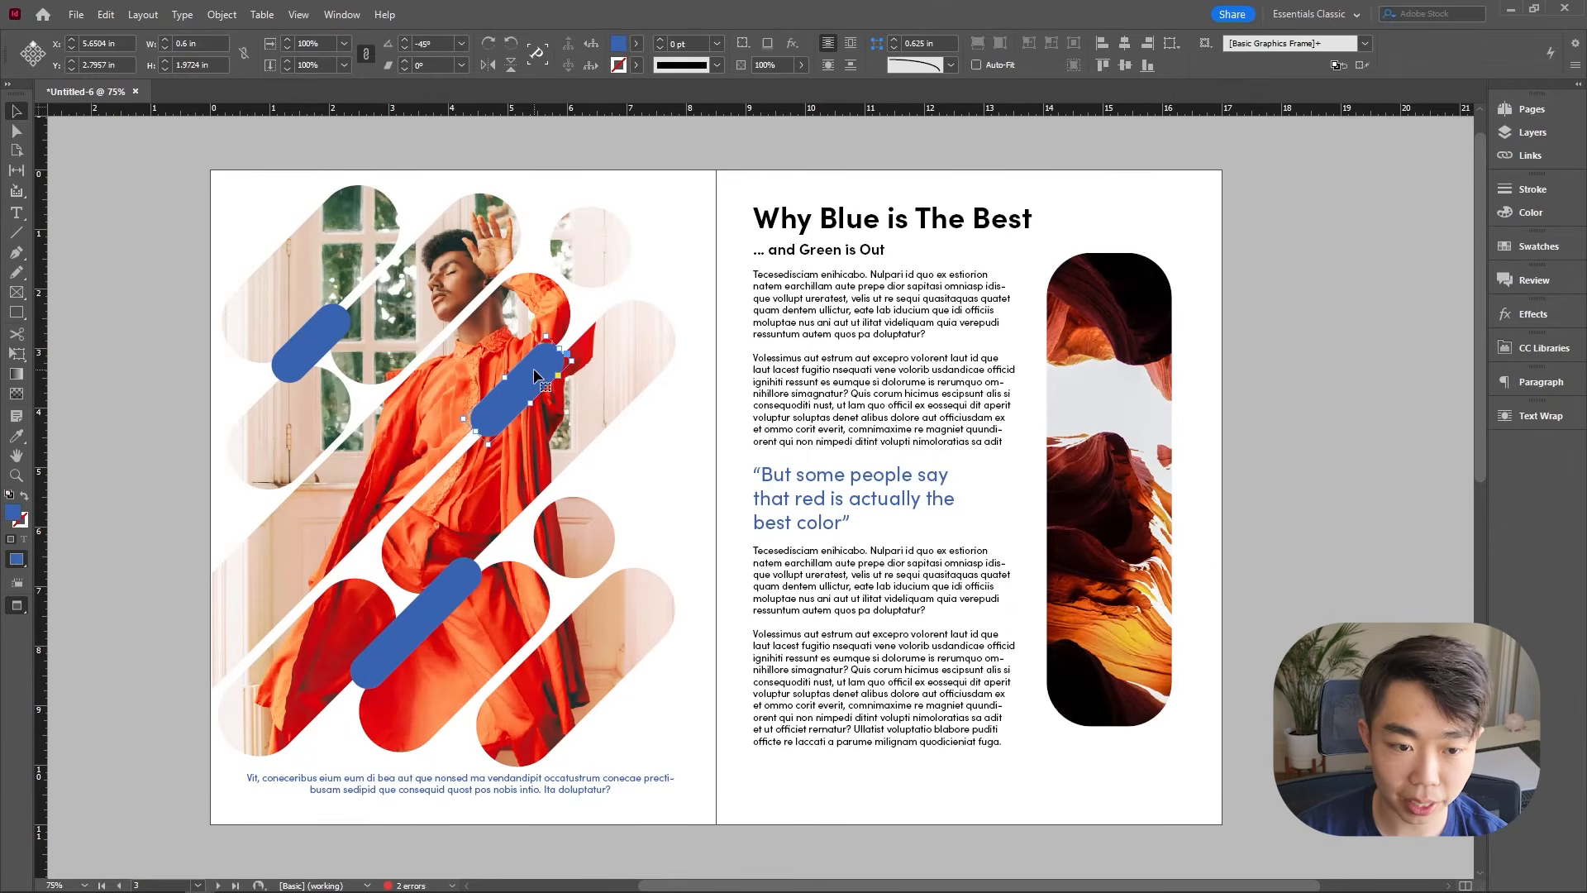
pyautogui.press('alt')
pyautogui.moveTo(549, 382); pyautogui.dragTo(1087, 394)
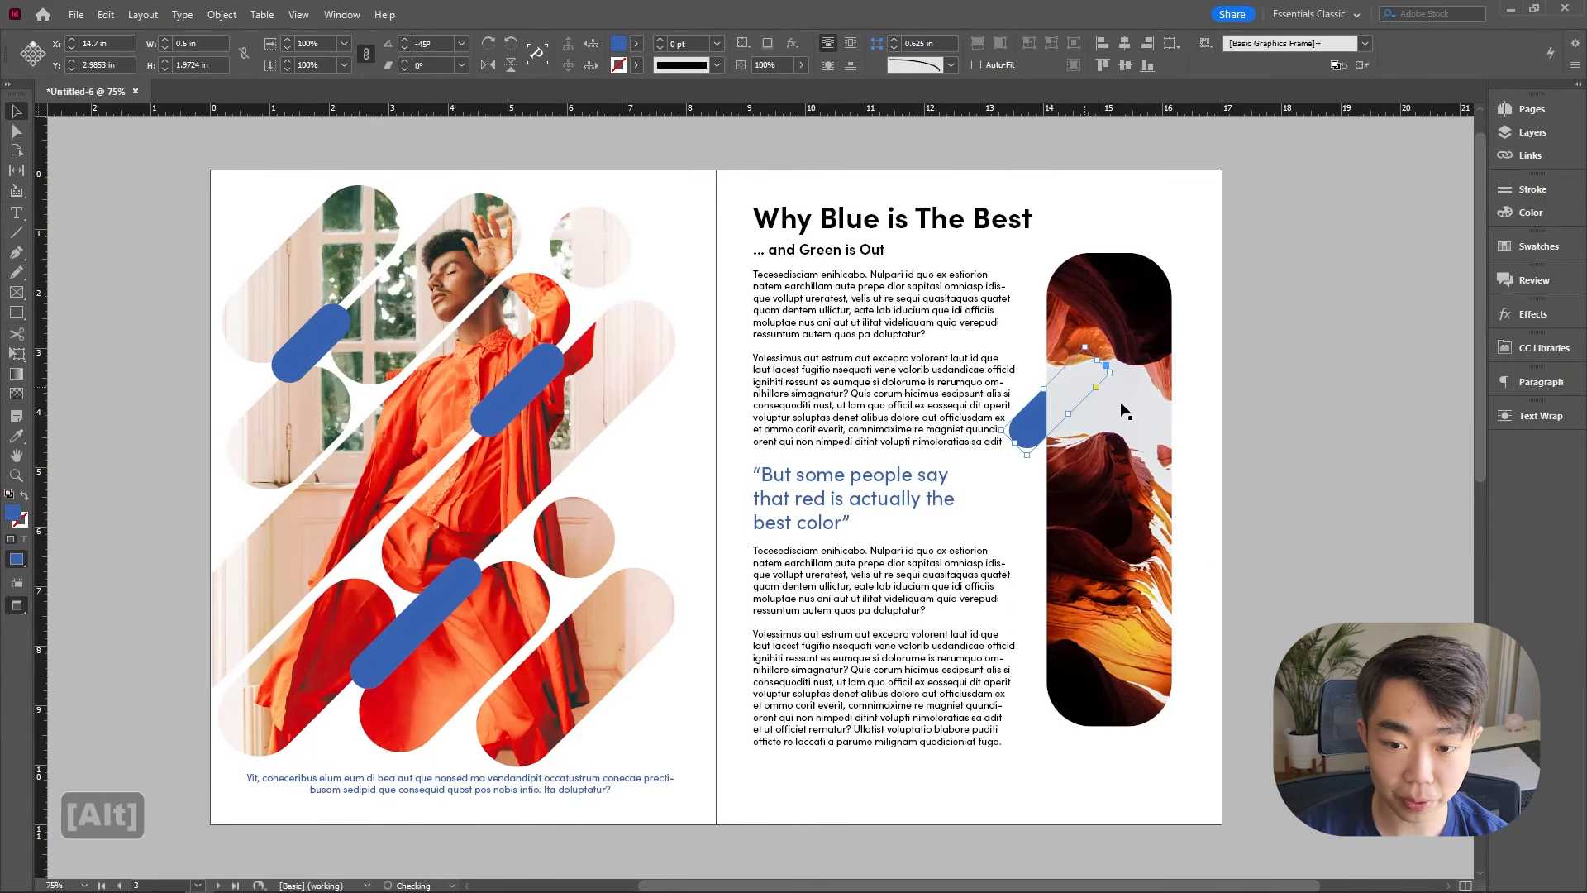
pyautogui.click(434, 44)
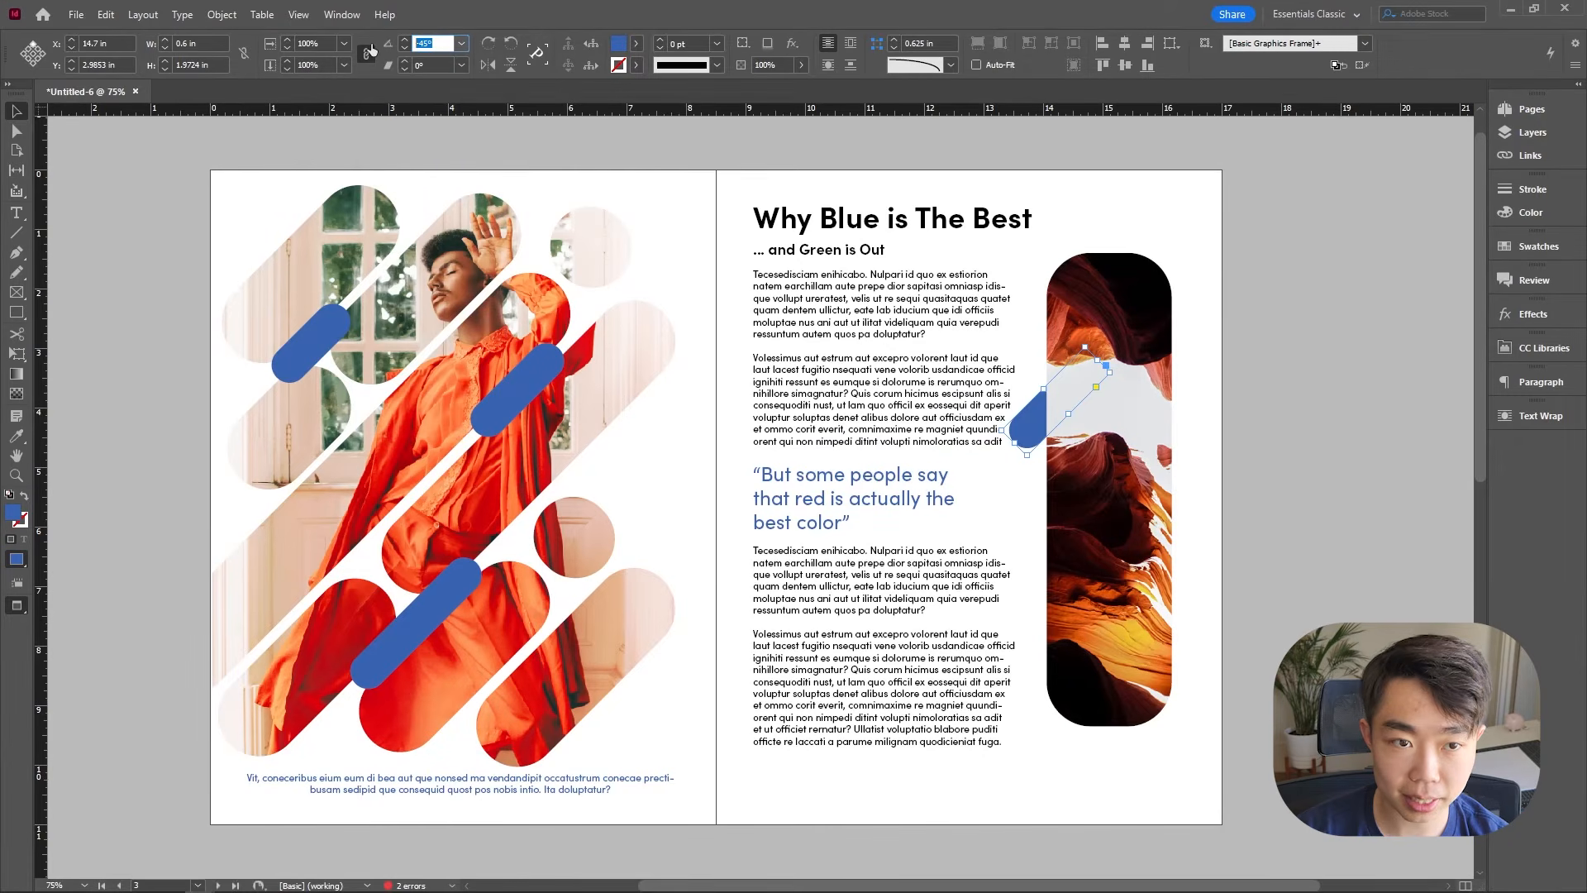
pyautogui.write('0')
pyautogui.press('Return')
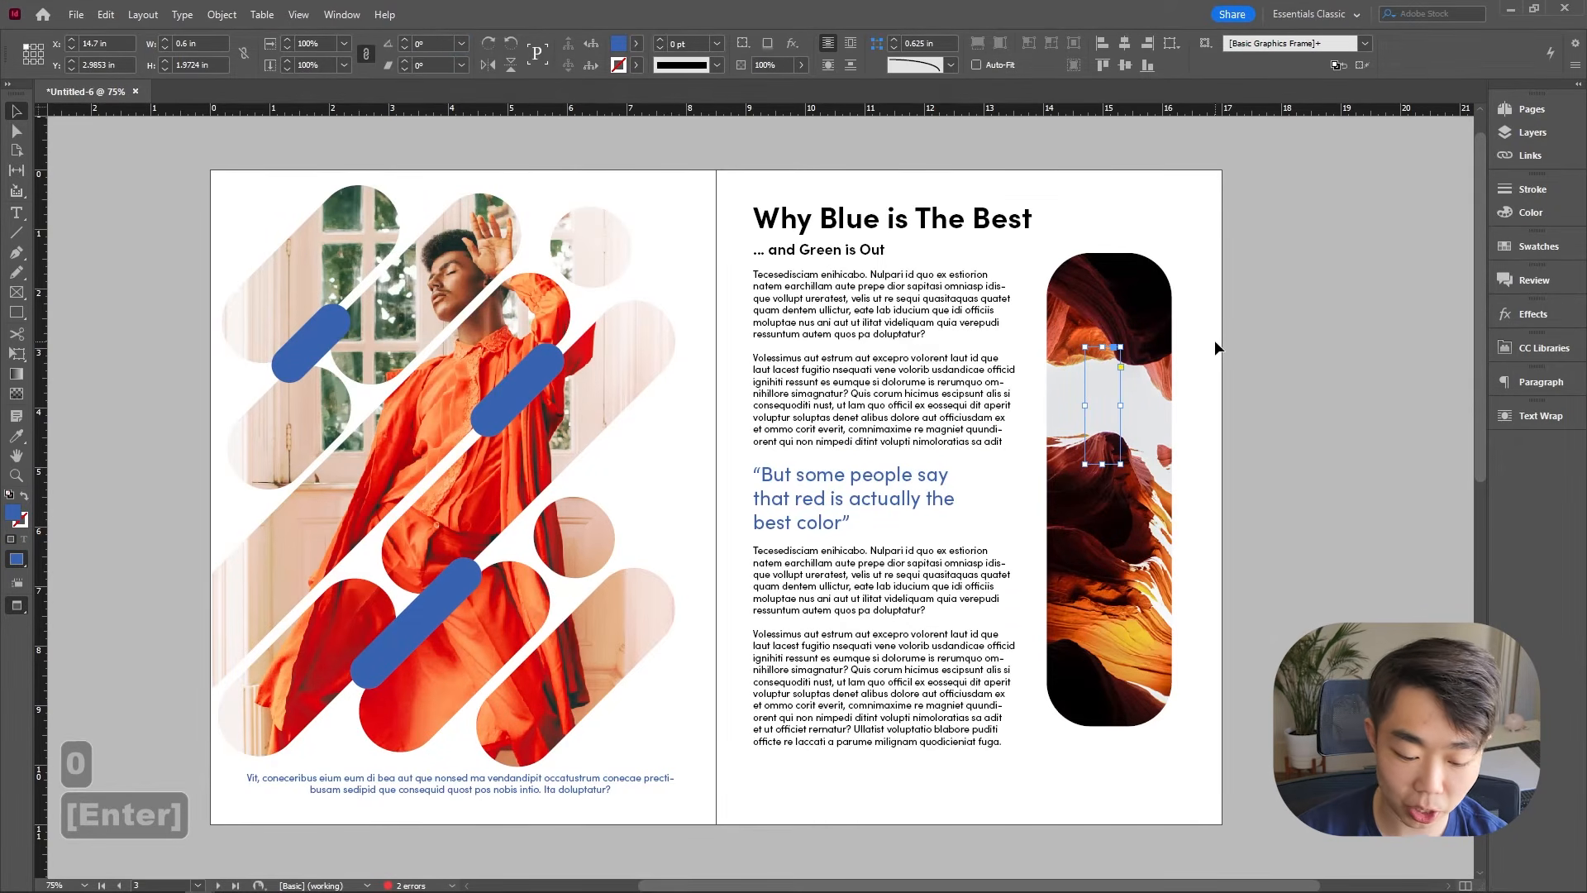
pyautogui.moveTo(1096, 400); pyautogui.dragTo(1157, 318)
# Step: Bring the upright blue capsule to the front of the photo and narrow it to about 0.38 in
pyautogui.rightClick(1172, 268)
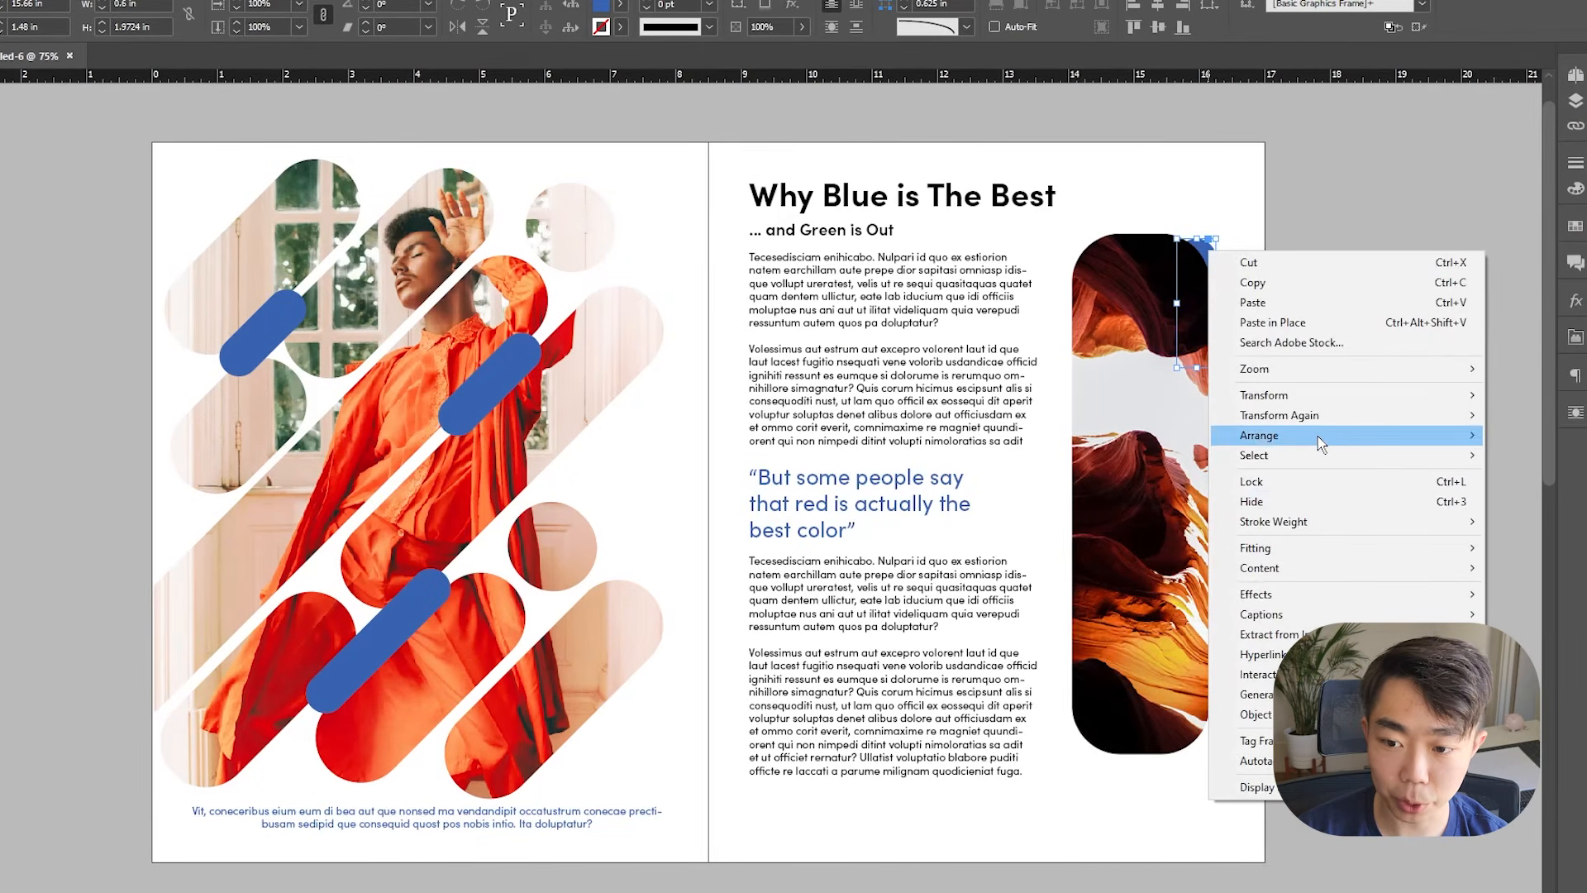
pyautogui.moveTo(1320, 443)
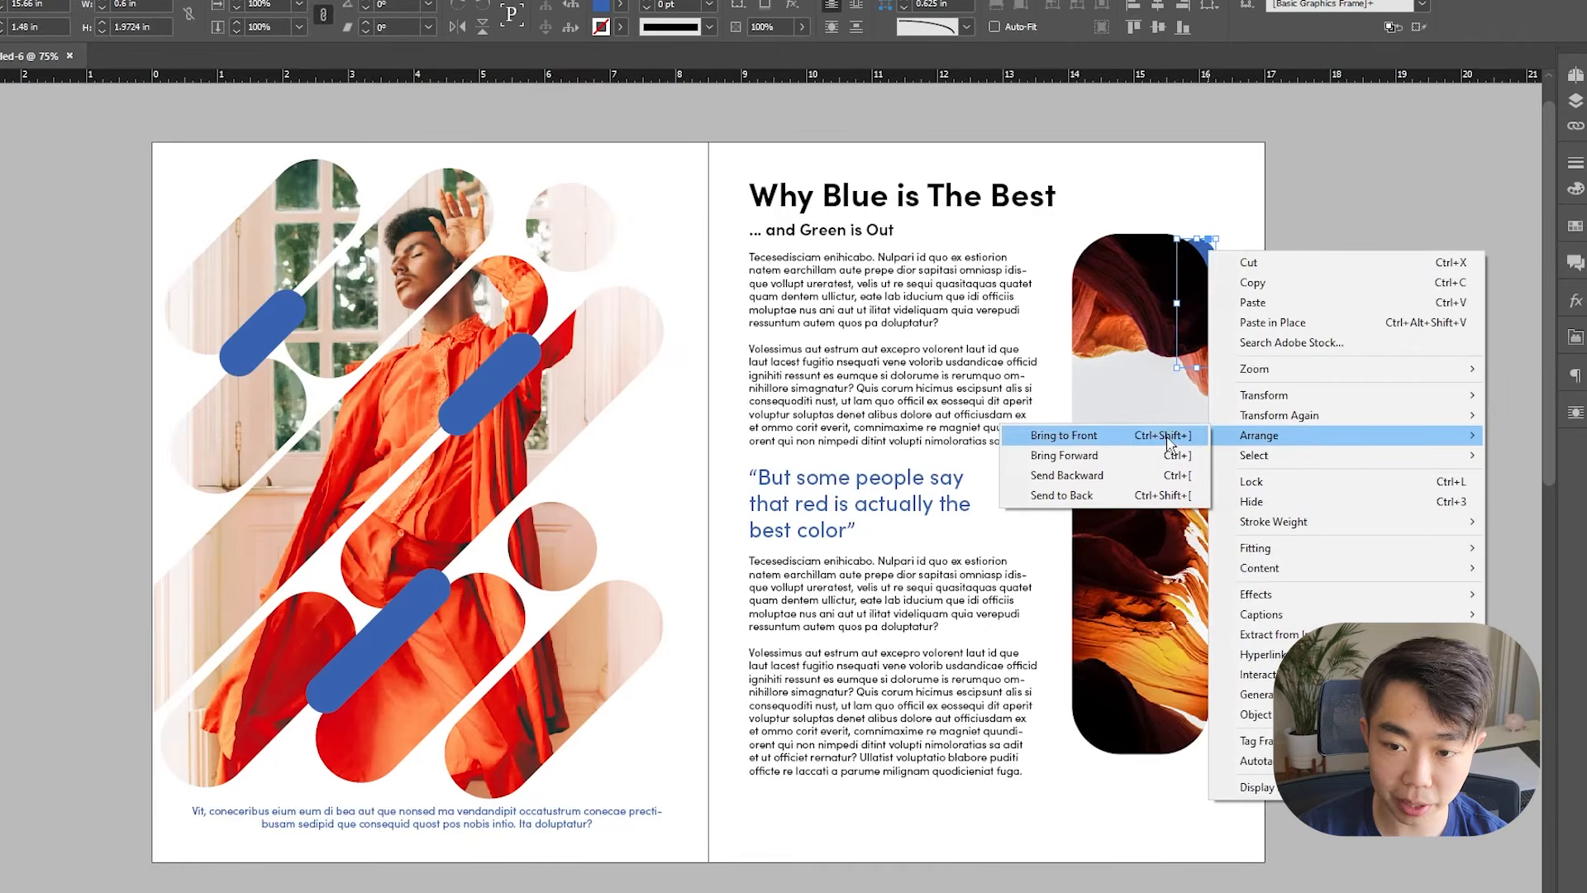
pyautogui.click(1066, 435)
pyautogui.click(1212, 310)
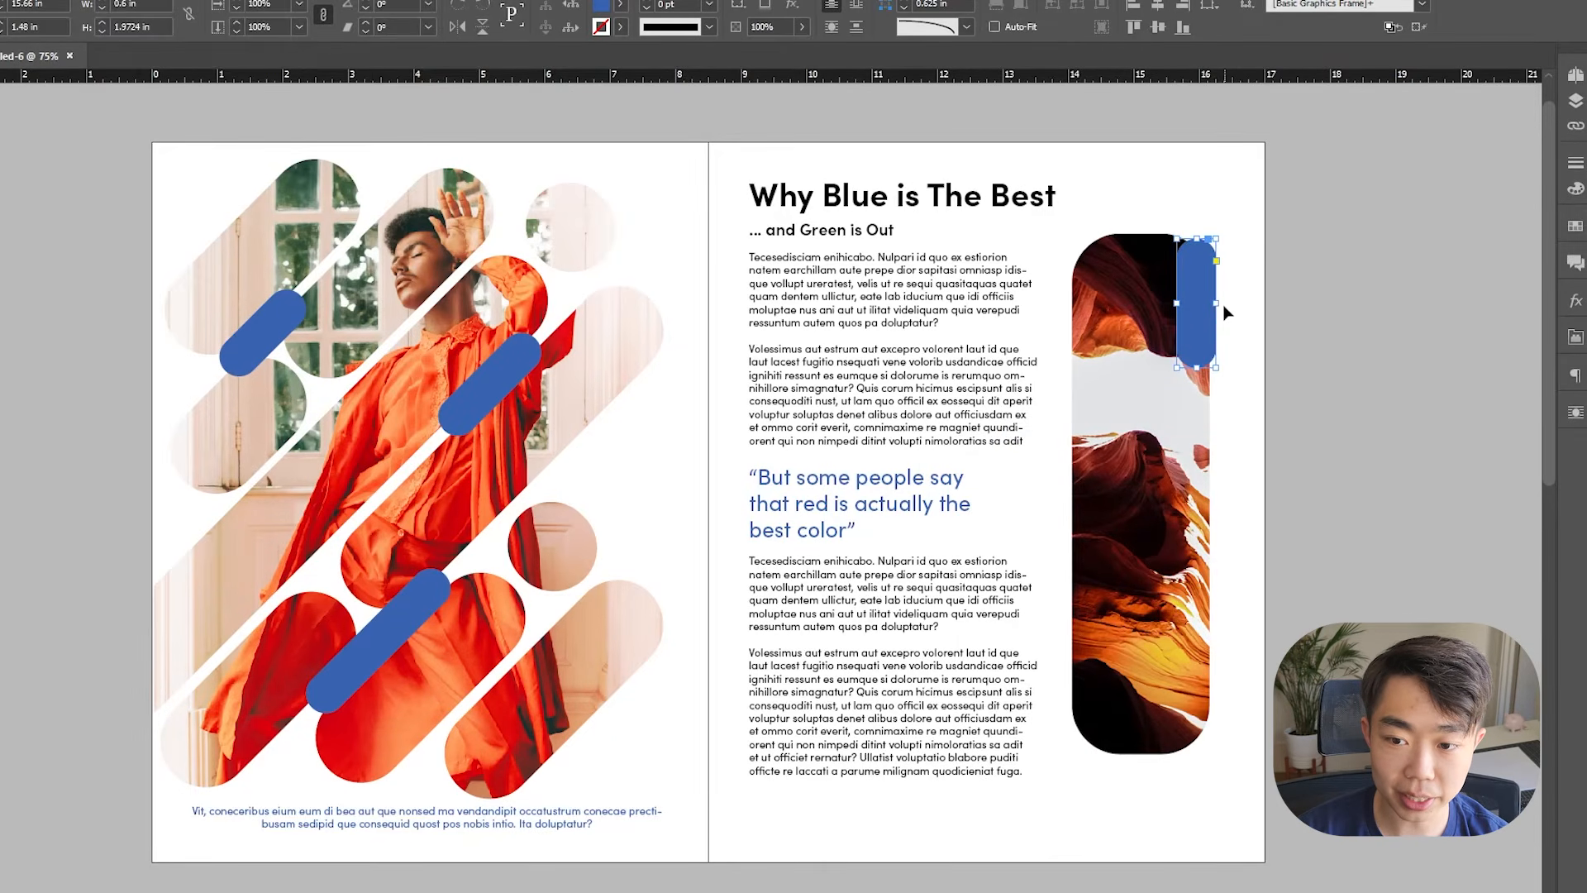
pyautogui.moveTo(1216, 302); pyautogui.dragTo(1203, 304)
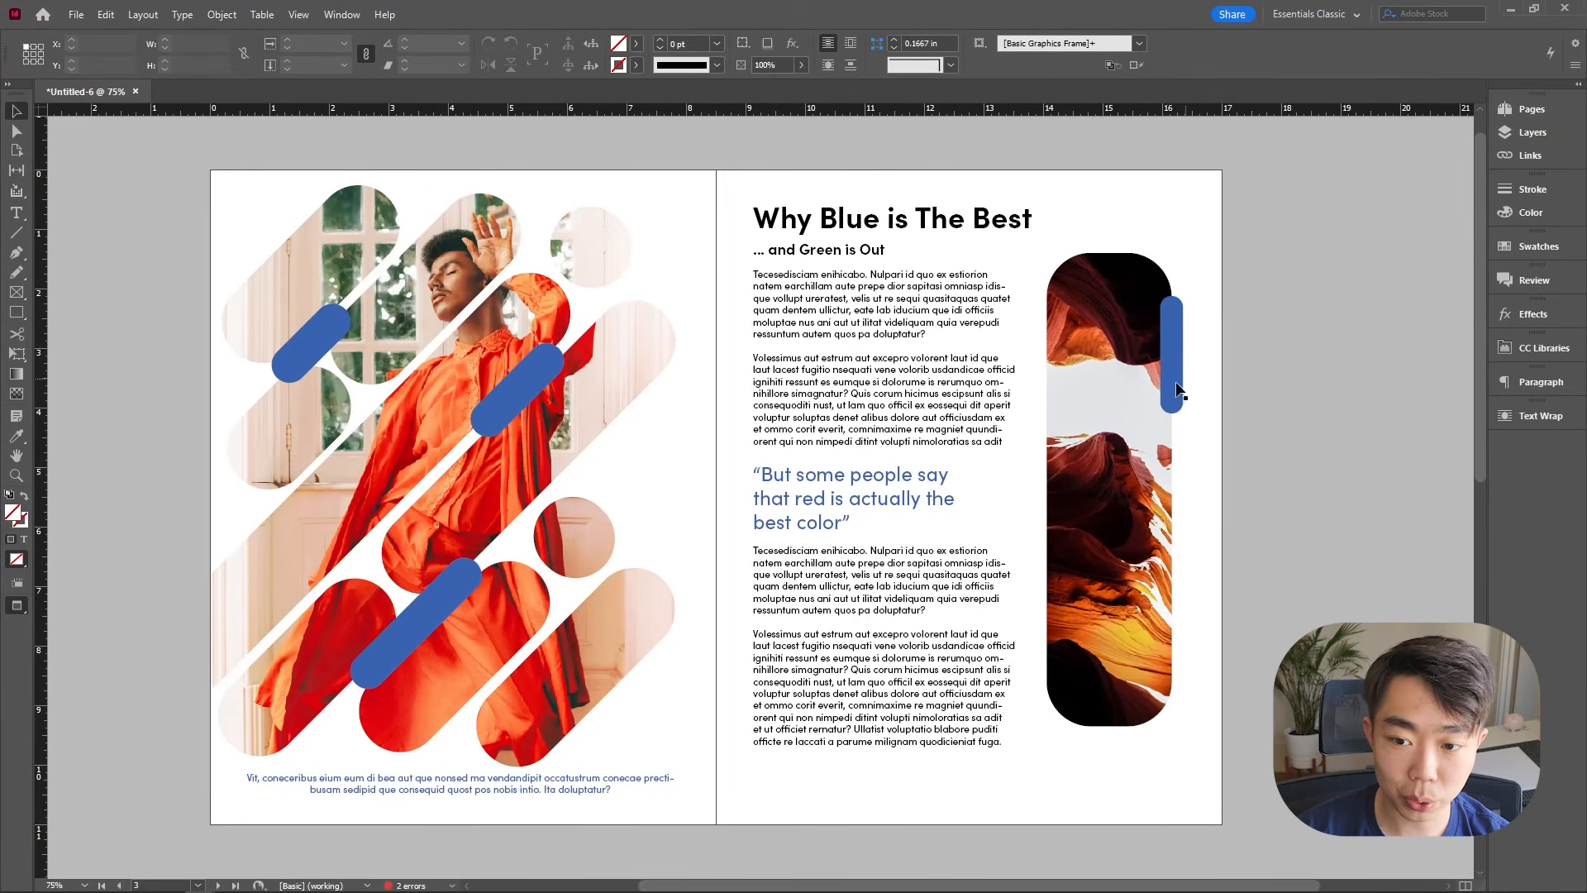
# Step: Duplicate the narrow capsule twice along the photo's inner edge, shortening the copies to about 1.52 in and 0.92 in high
pyautogui.moveTo(1179, 391); pyautogui.dragTo(1060, 426)
pyautogui.moveTo(1048, 342); pyautogui.dragTo(1048, 369)
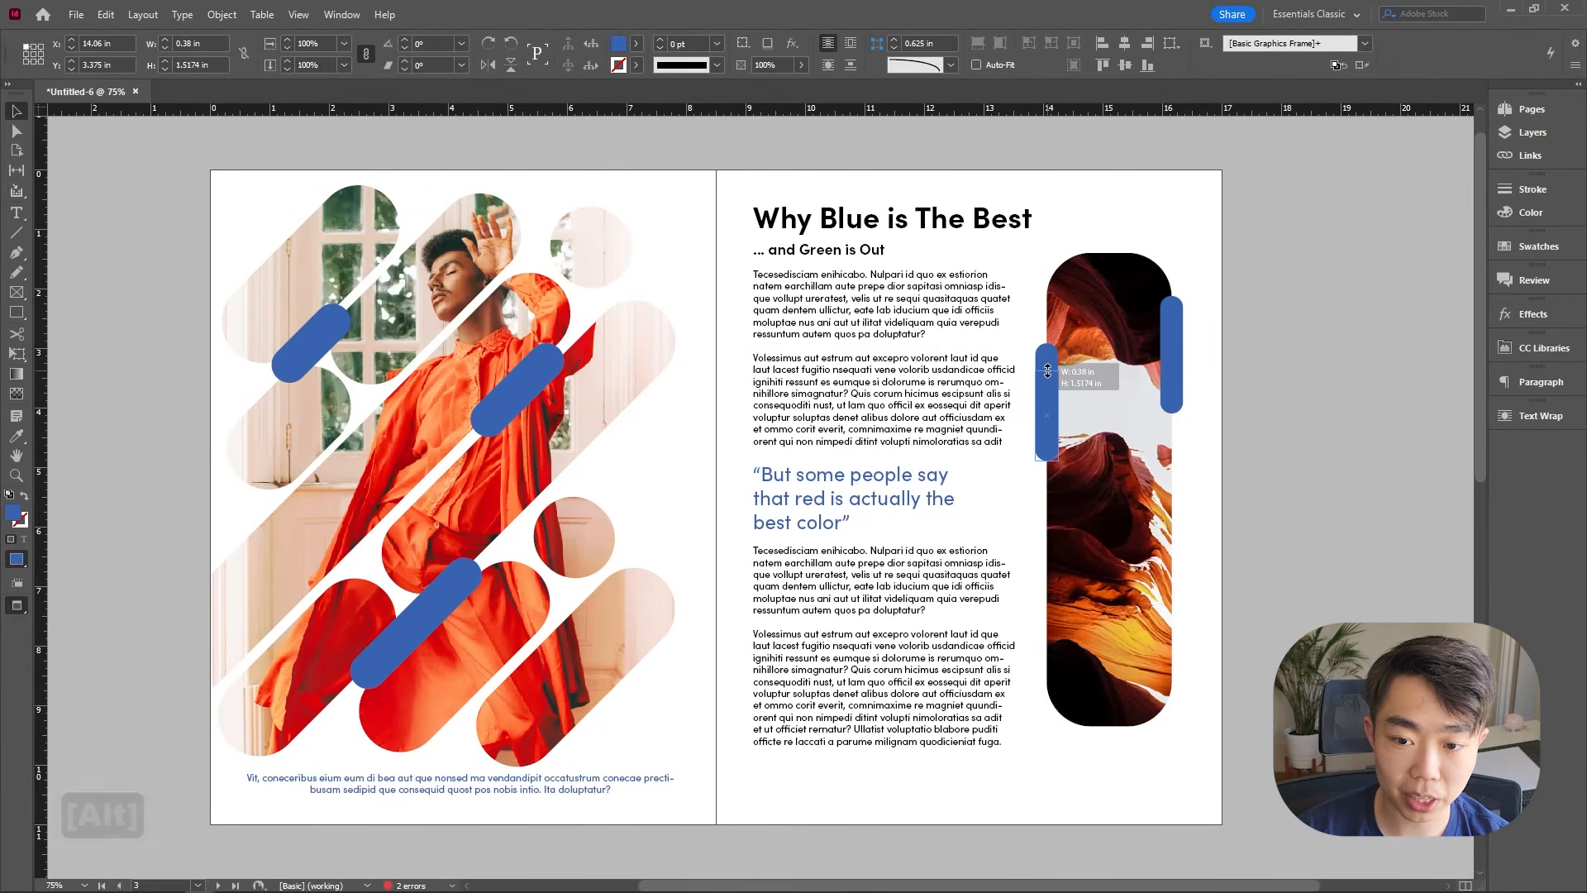
pyautogui.moveTo(1050, 430); pyautogui.dragTo(1049, 581)
pyautogui.moveTo(1047, 506); pyautogui.dragTo(1051, 597)
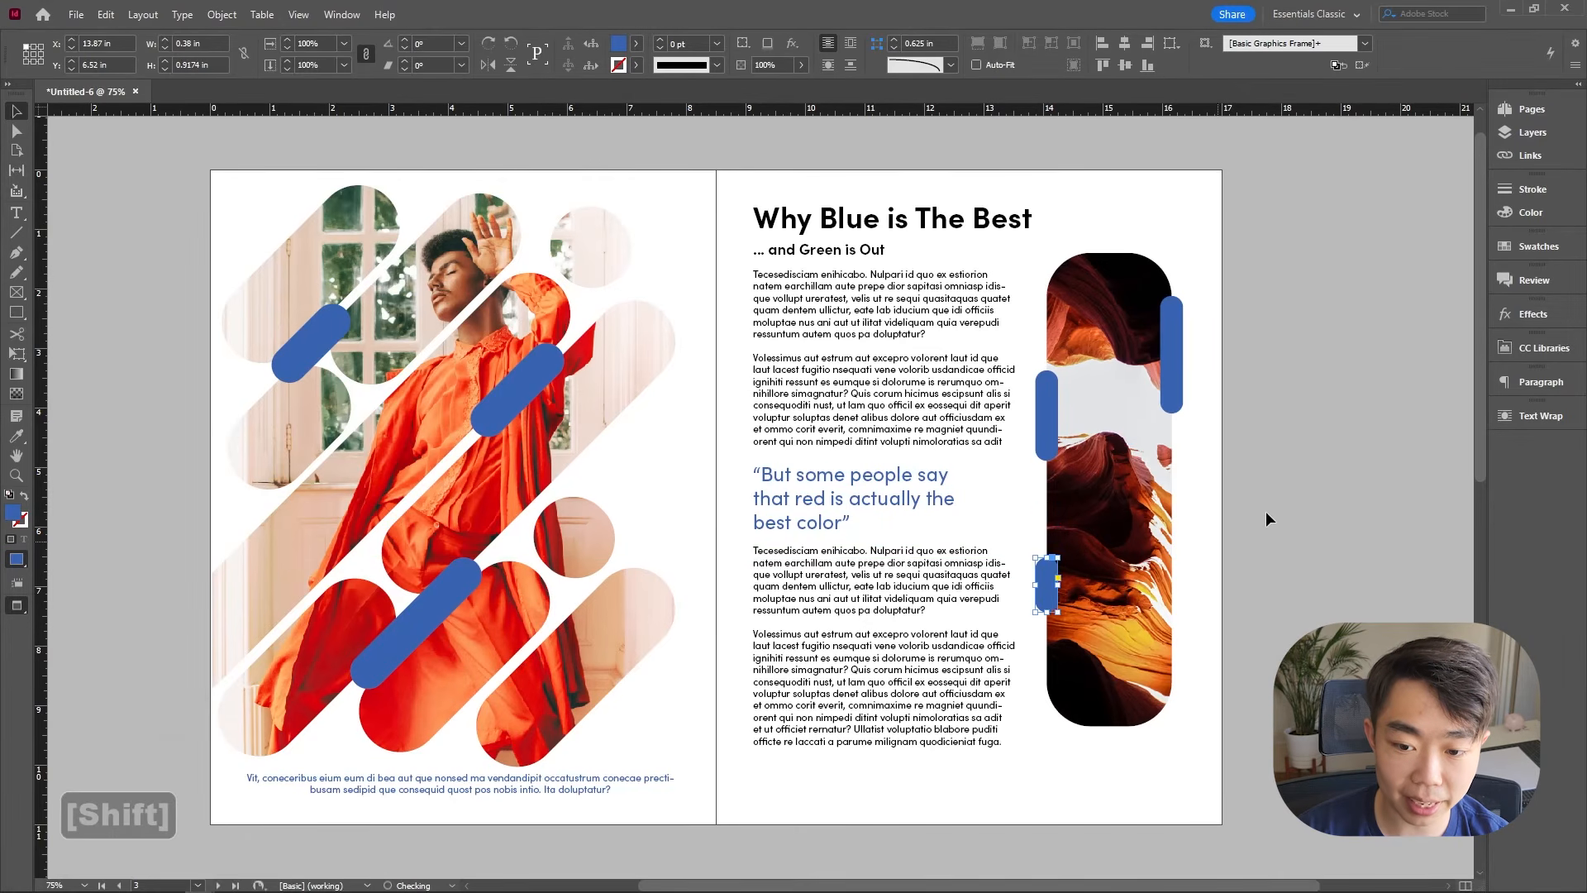
pyautogui.click(1266, 511)
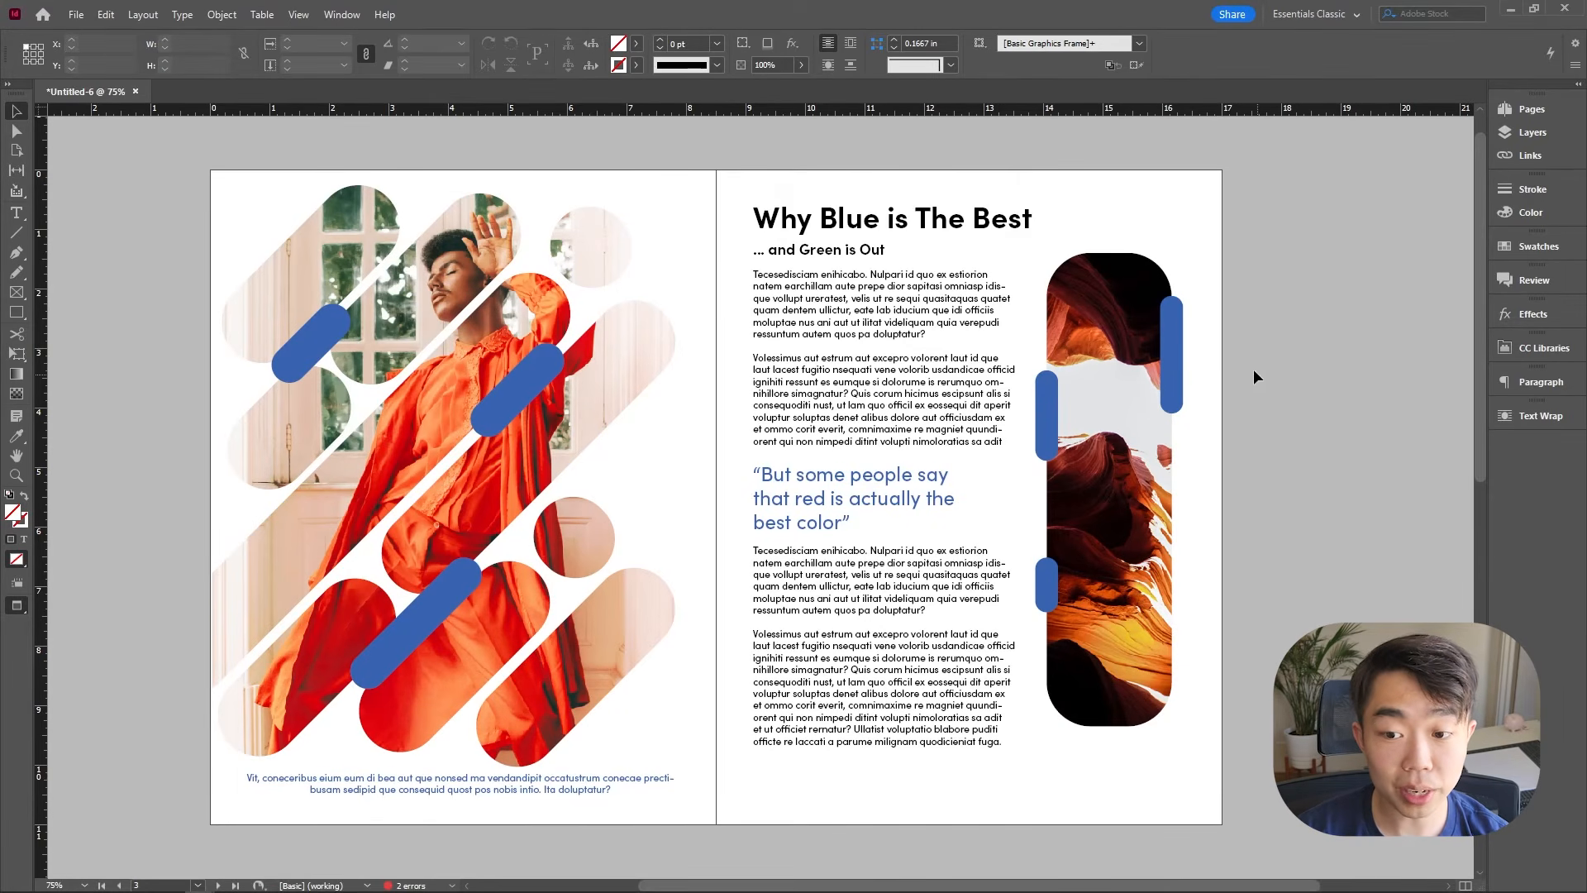
# Step: Give all three capsules on the canyon photo a Paper-colored stroke of 5 pt
pyautogui.click(1181, 384)
pyautogui.click(1047, 414)
pyautogui.keyDown('shift'); pyautogui.click(1049, 564); pyautogui.keyUp('shift')
pyautogui.keyDown('shift'); pyautogui.click(1179, 379); pyautogui.keyUp('shift')
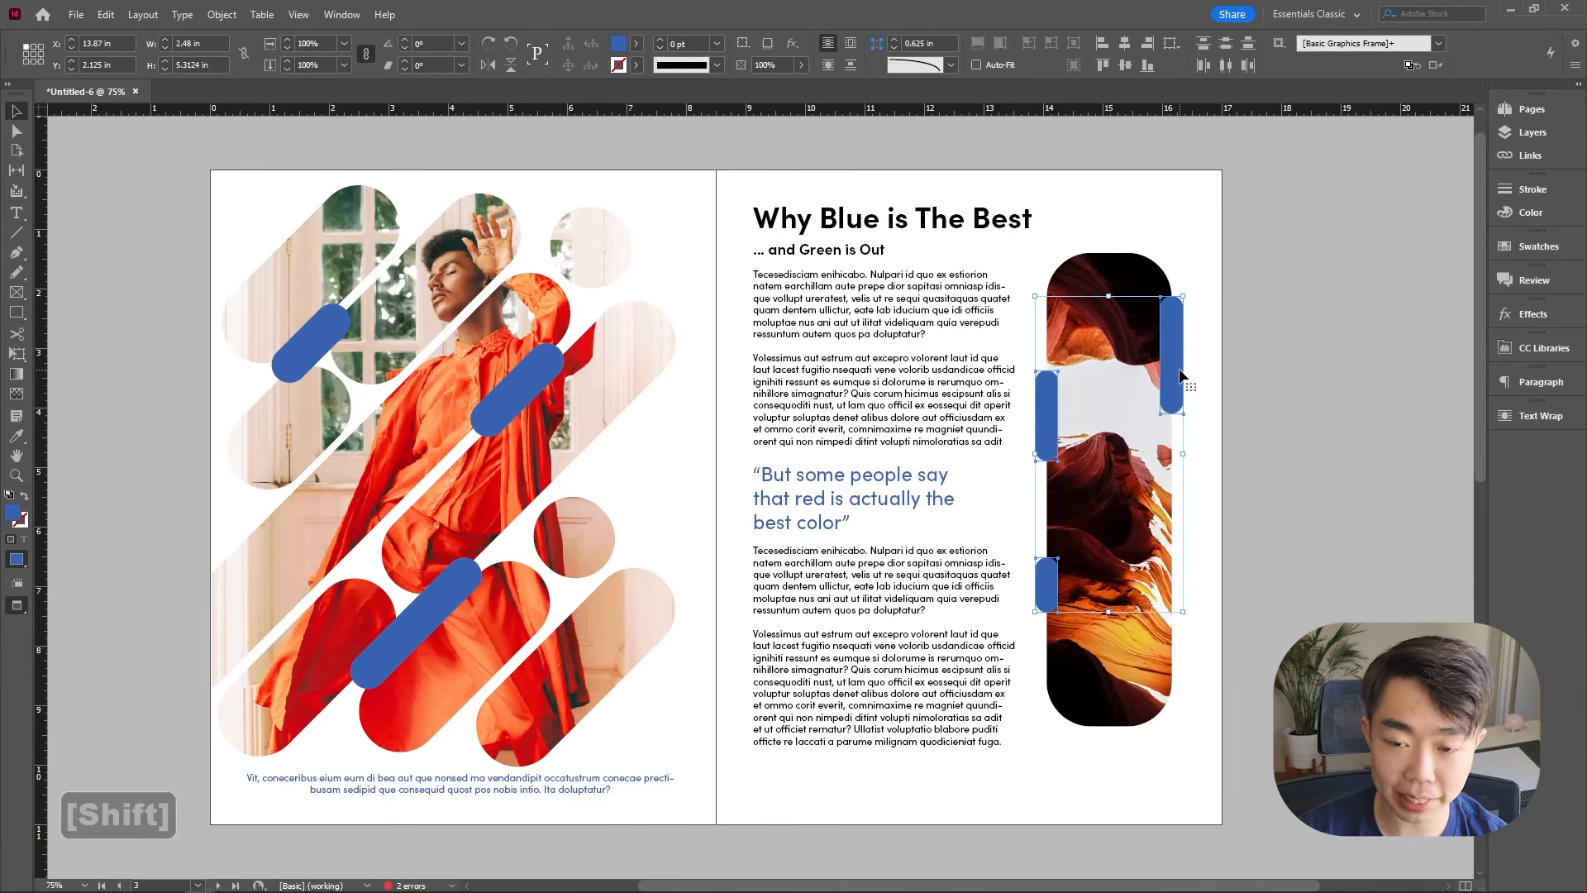
pyautogui.click(636, 65)
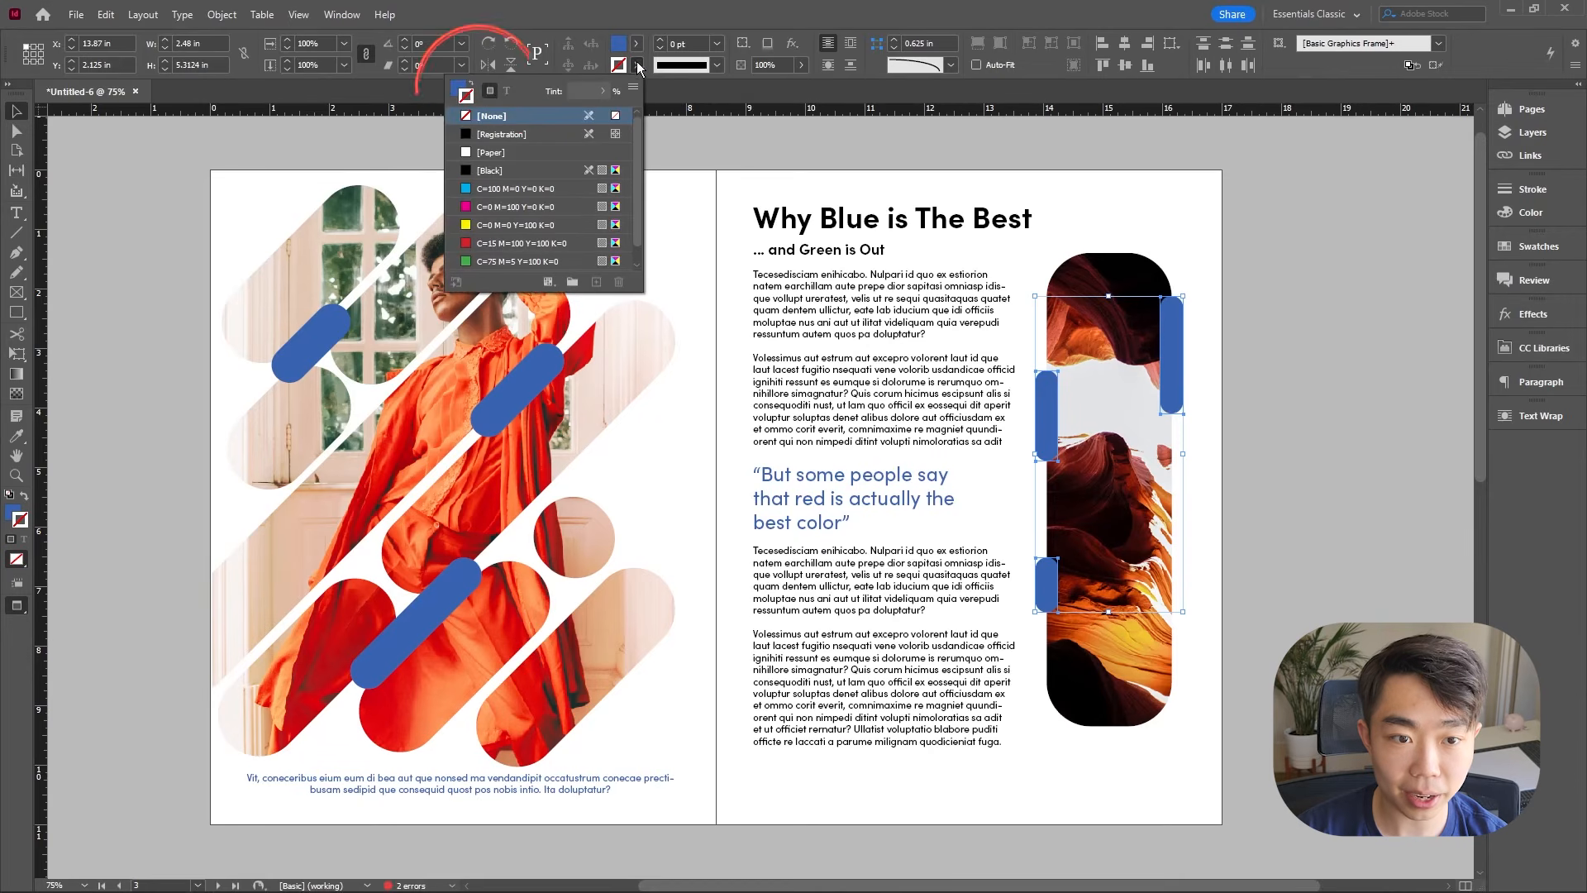
pyautogui.click(552, 151)
pyautogui.click(717, 43)
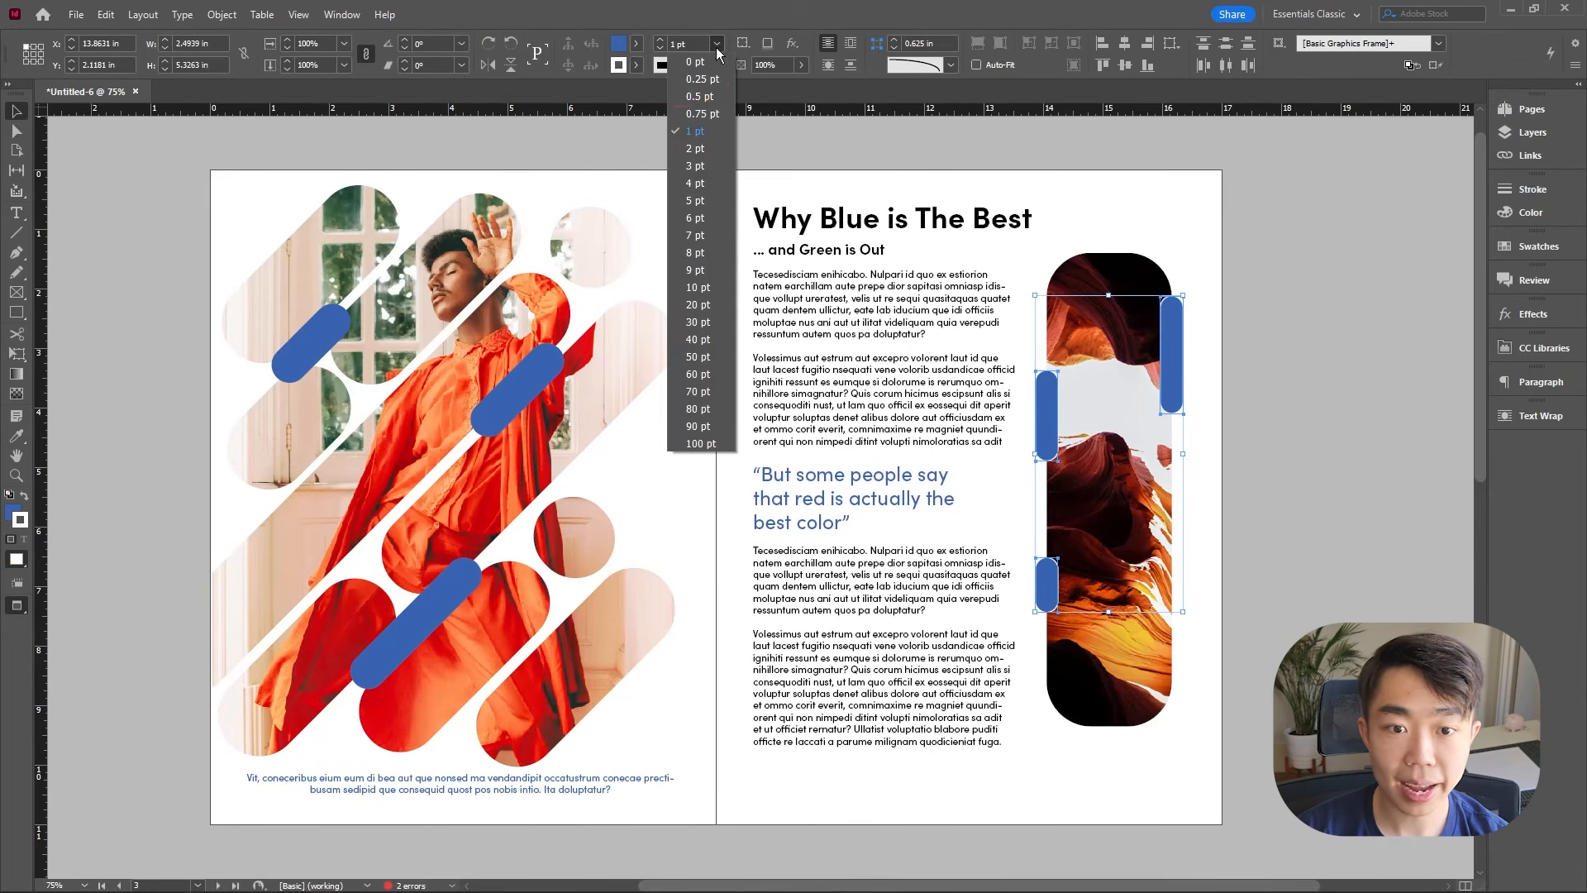
pyautogui.click(697, 200)
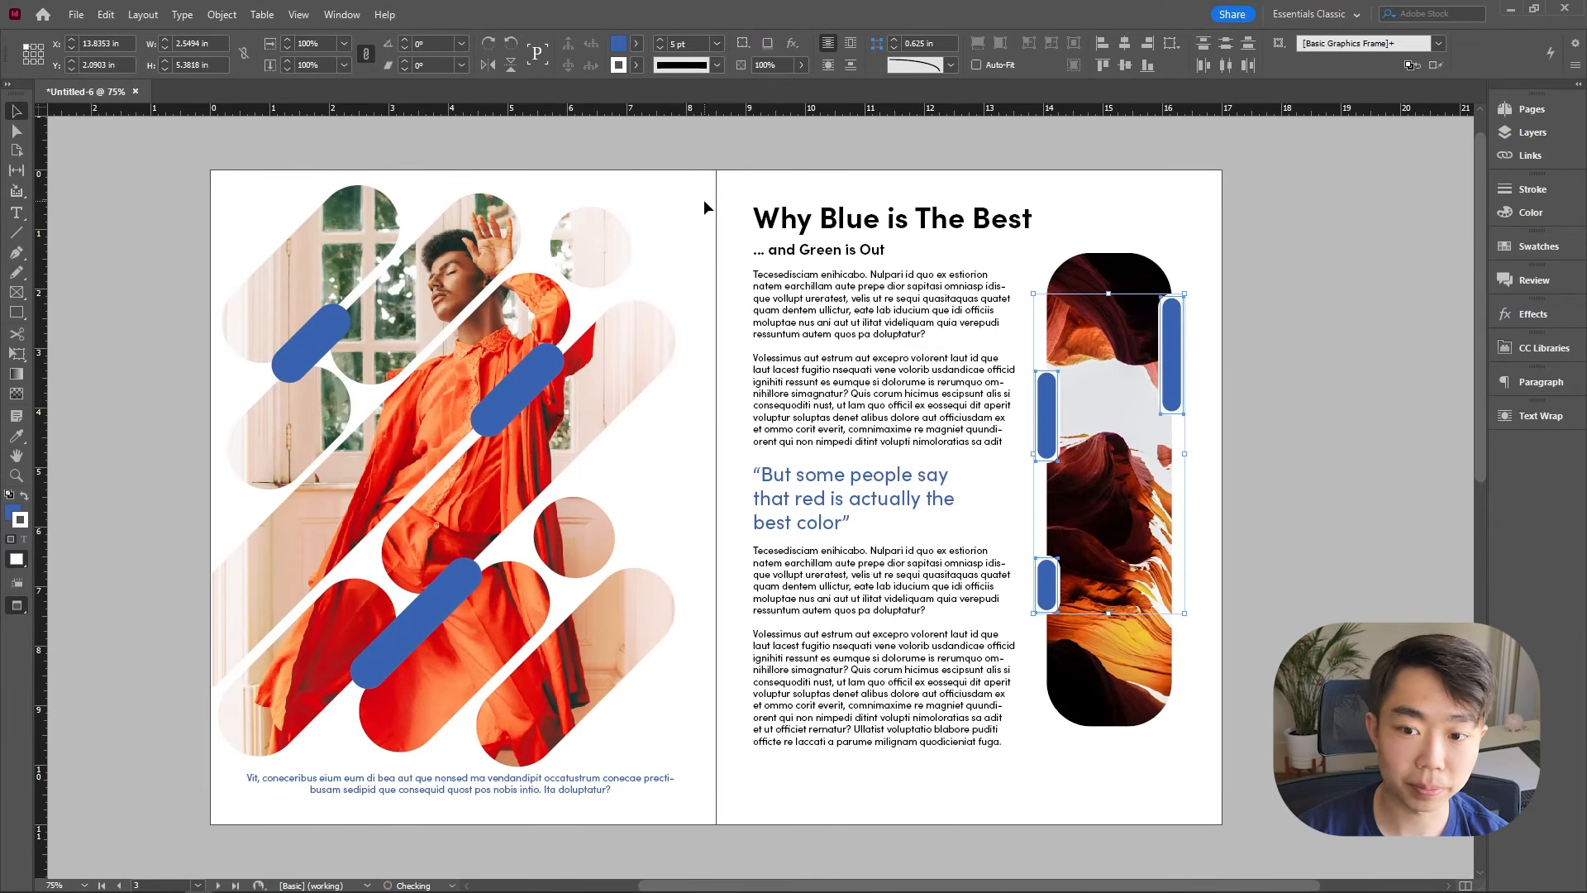
pyautogui.click(1240, 303)
# Step: Move the capsule on the photo's outer edge straight up to a Y position of about 1.48 in
pyautogui.moveTo(1179, 364); pyautogui.dragTo(1179, 325)
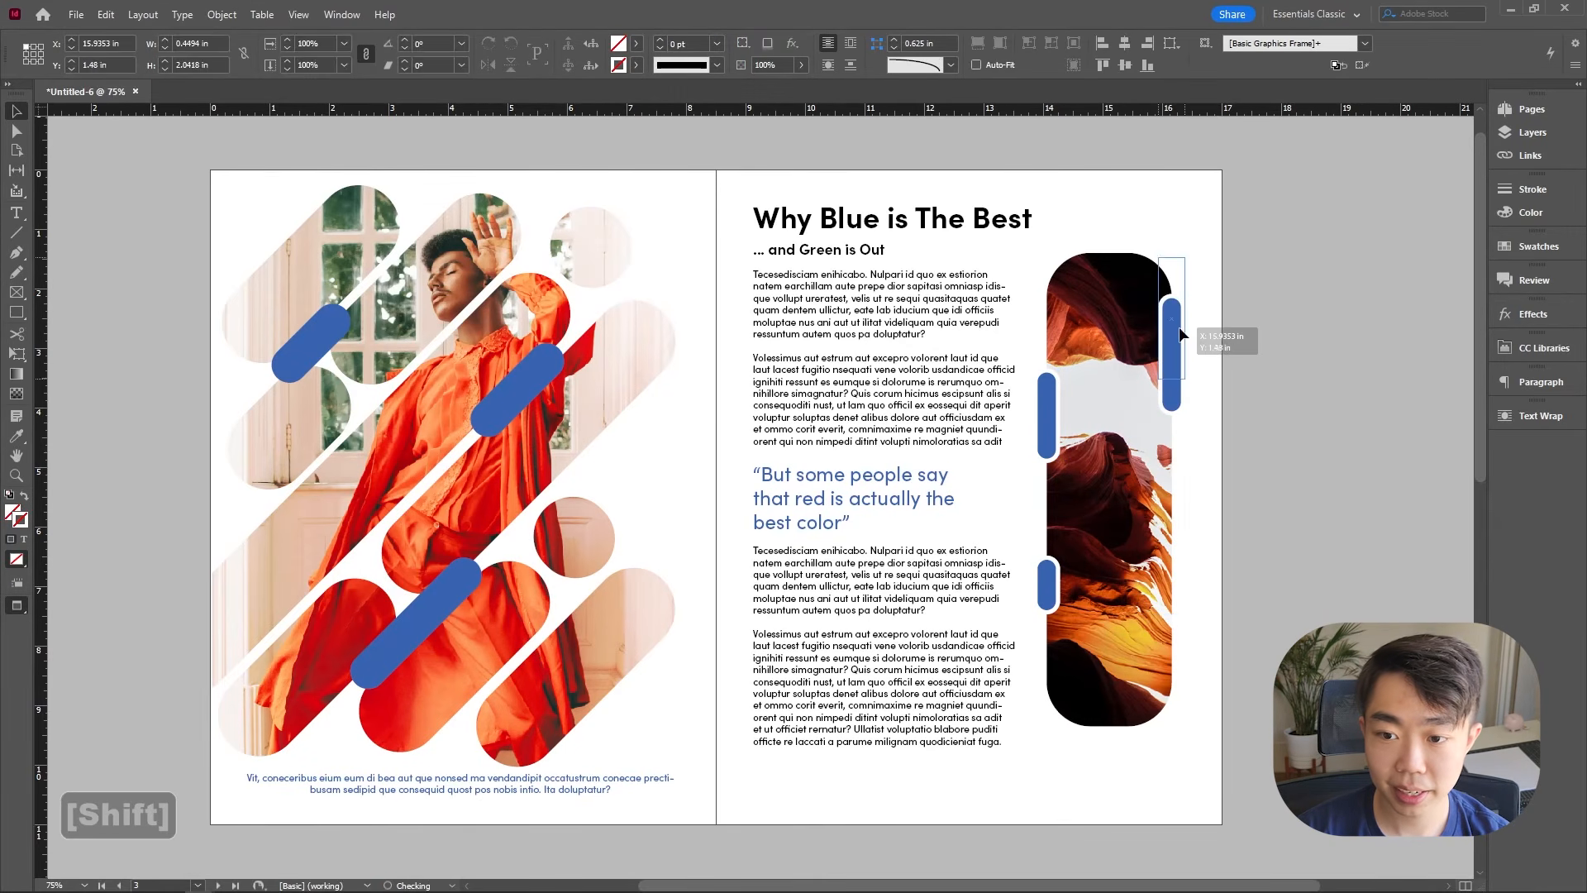